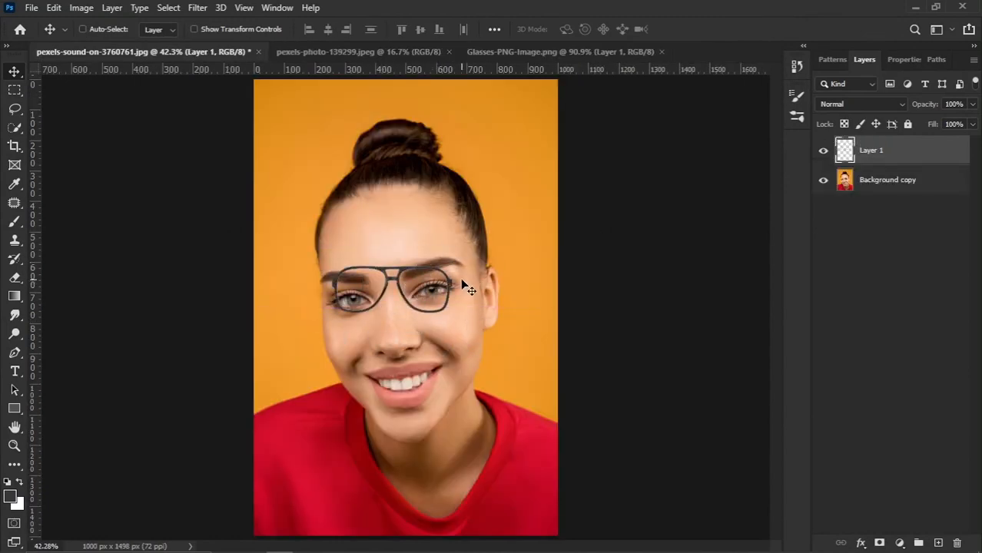
Free-transform the glasses on Layer 1 and rotate them about -6.5° to follow the tilt of the eyes
scroll(460, 278, up, 5)
scroll(396, 305, down, 1)
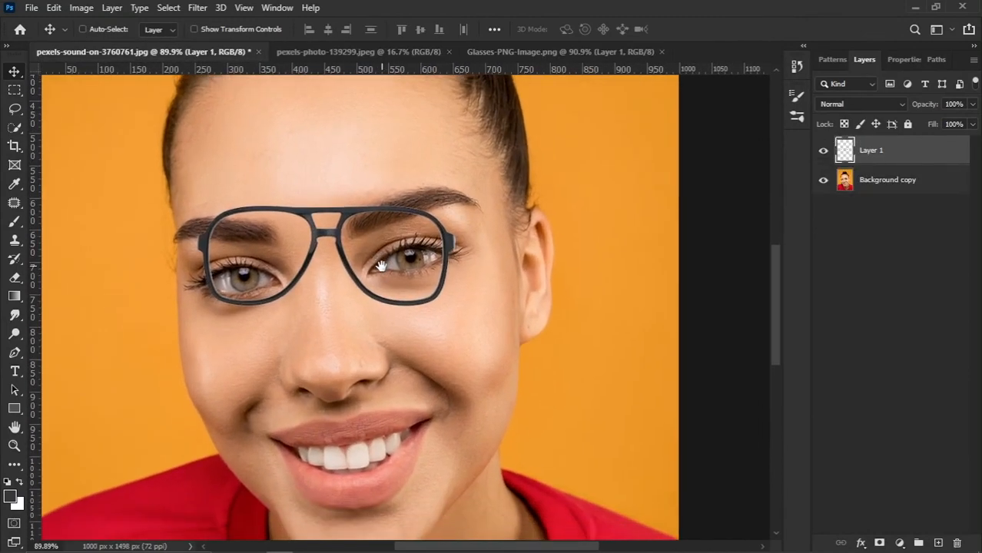
key(ctrl)
key(ctrl+t)
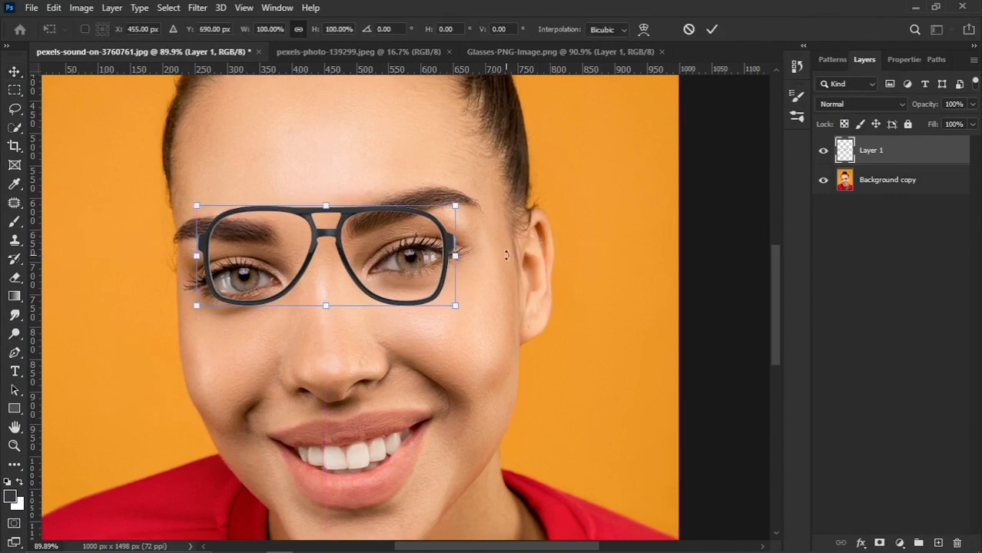
drag(495, 259, 497, 239)
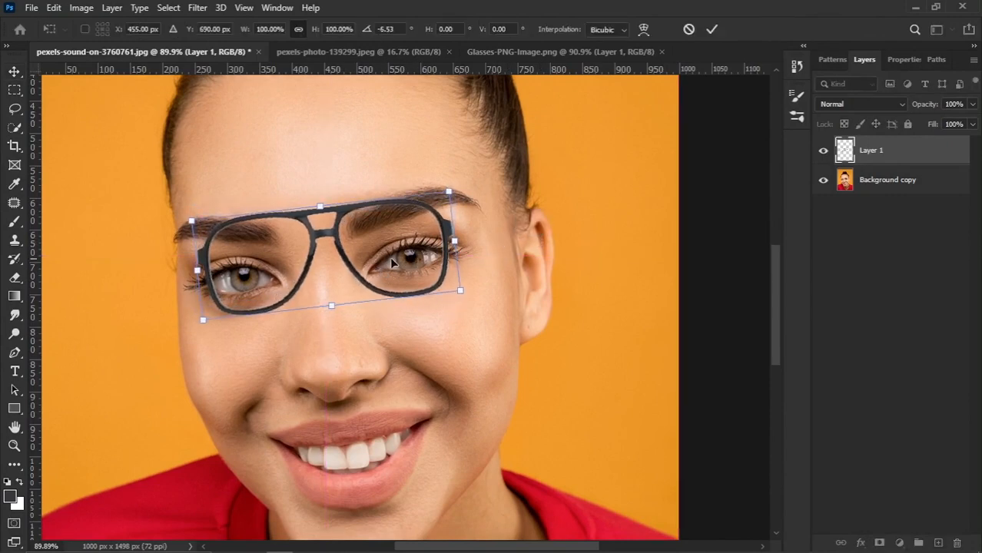
Move the glasses down over the eyes and enlarge them proportionally to about 129% to span the face
drag(346, 267, 333, 287)
drag(440, 262, 485, 258)
drag(301, 266, 323, 279)
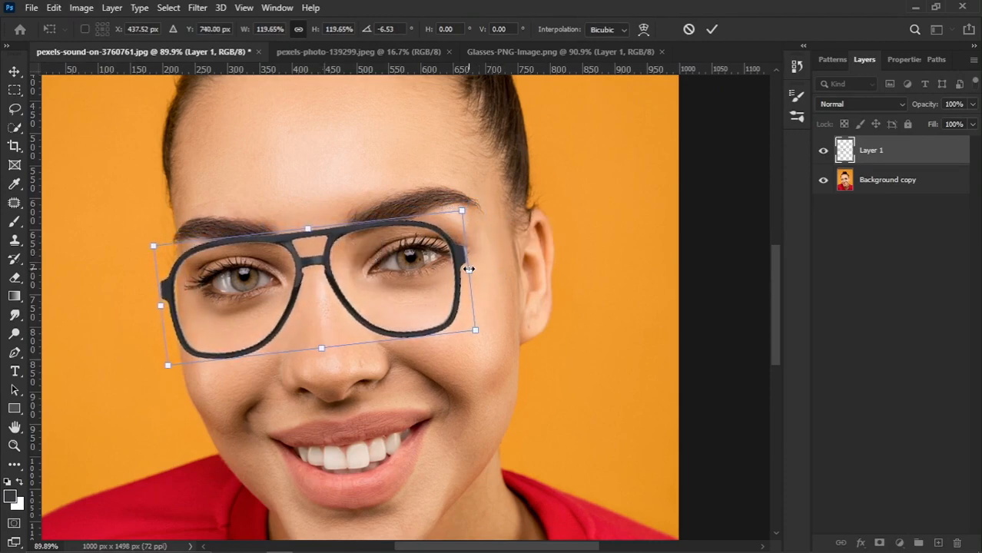
drag(469, 269, 493, 262)
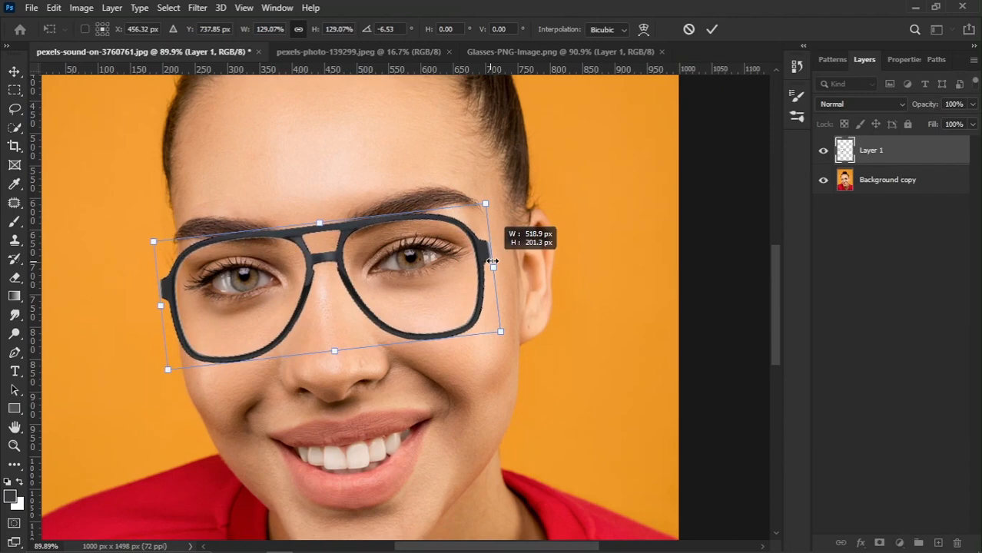
Shift the glasses slightly up and left, fine-tune their rotation to about -6.9°, and apply the transform
drag(334, 281, 328, 279)
key(Up)
key(Up)
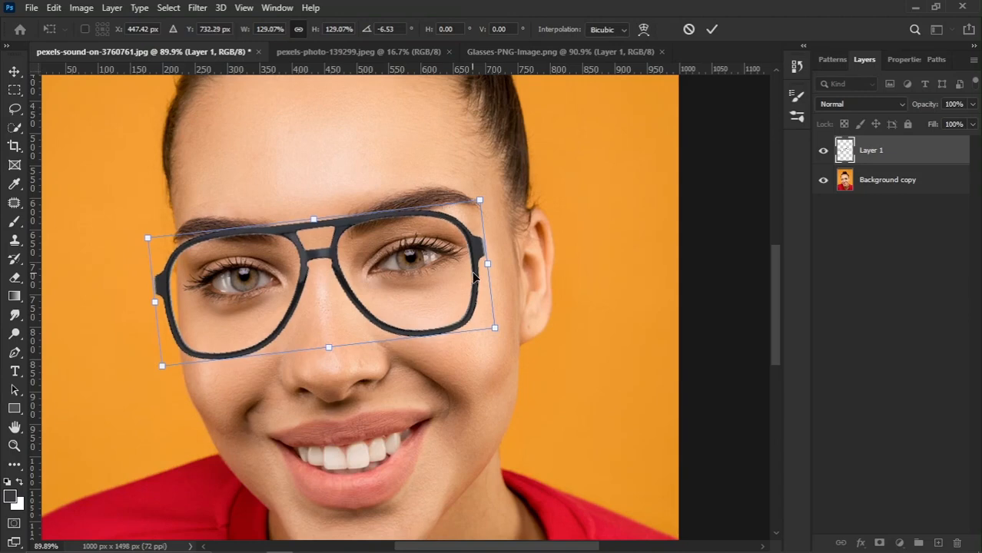
drag(487, 265, 518, 242)
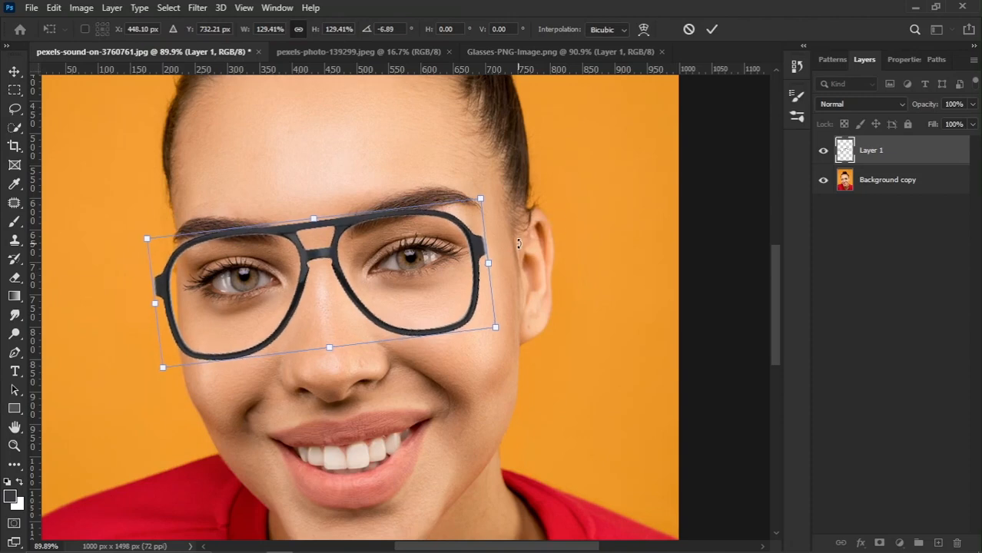
key(Return)
scroll(395, 254, down, 2)
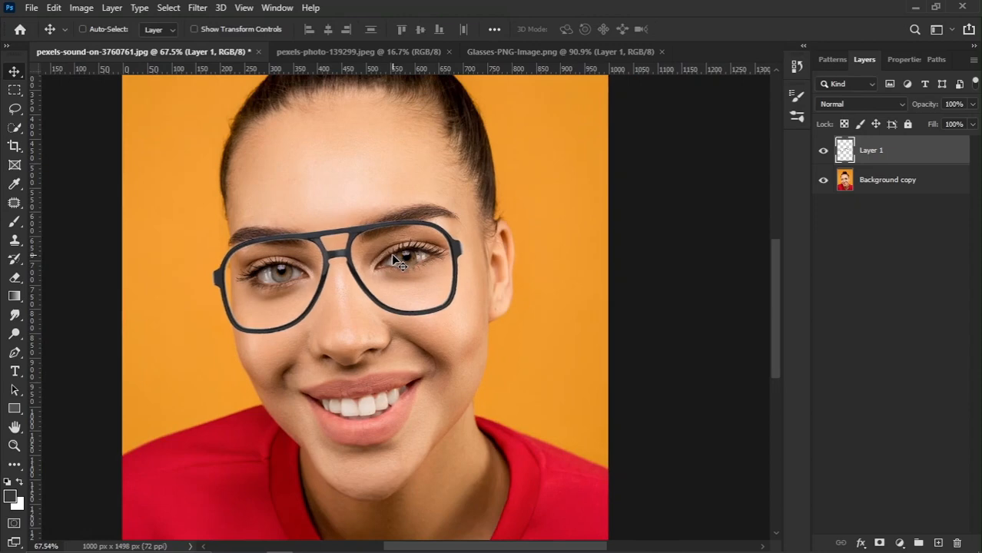
Apply a Levels adjustment to the glasses layer with midtones at 0.86 and the white input level slightly lowered
scroll(447, 247, up, 3)
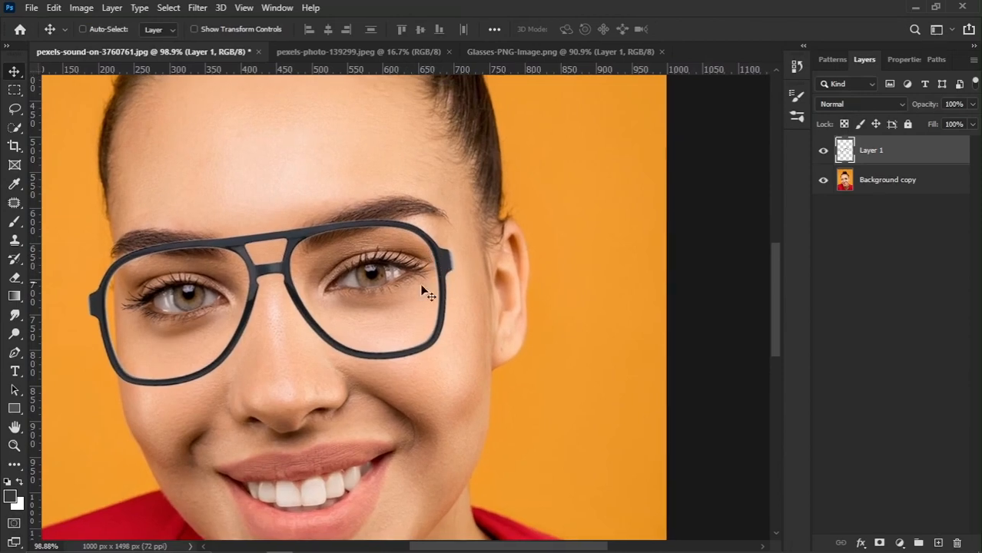
scroll(369, 298, up, 2)
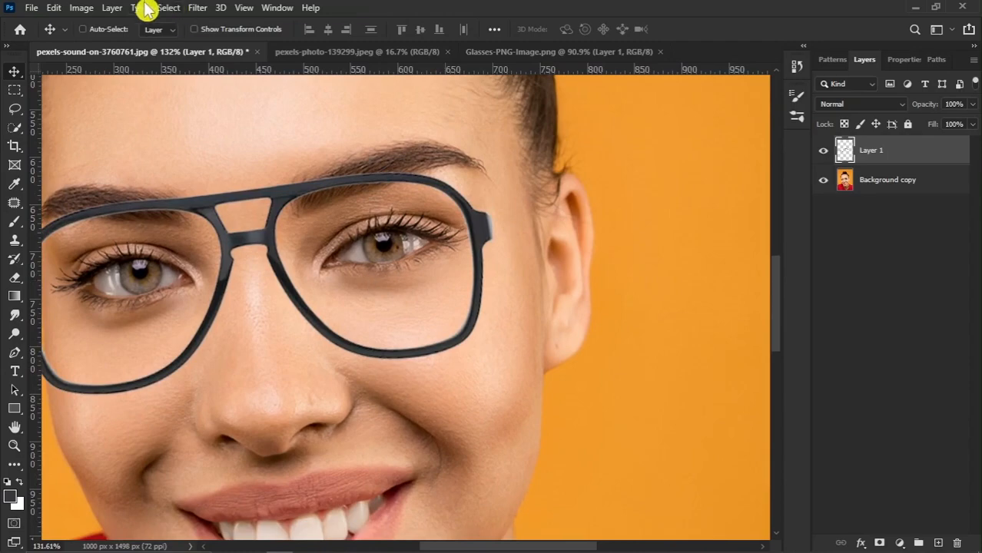
click(83, 9)
mouse_move(113, 46)
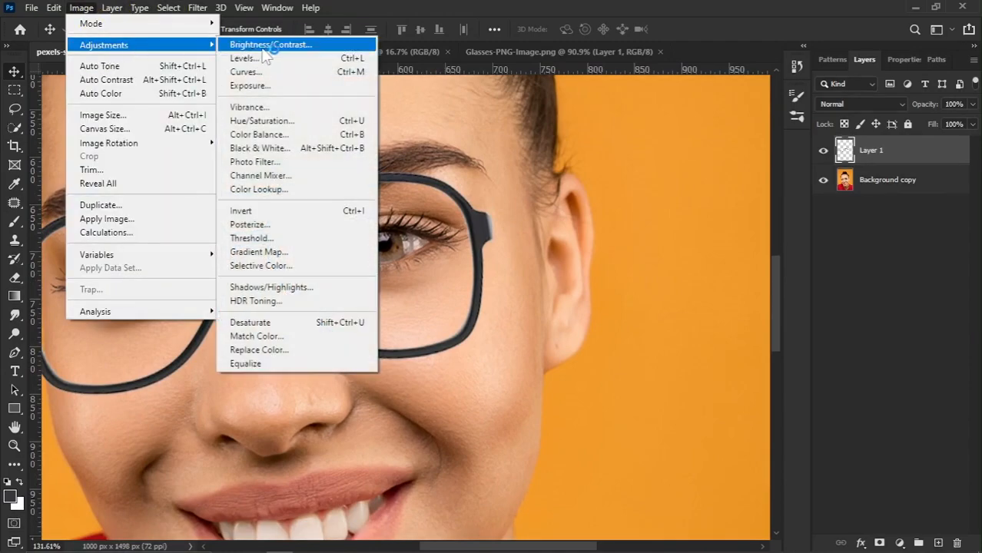
click(276, 59)
drag(696, 252, 707, 252)
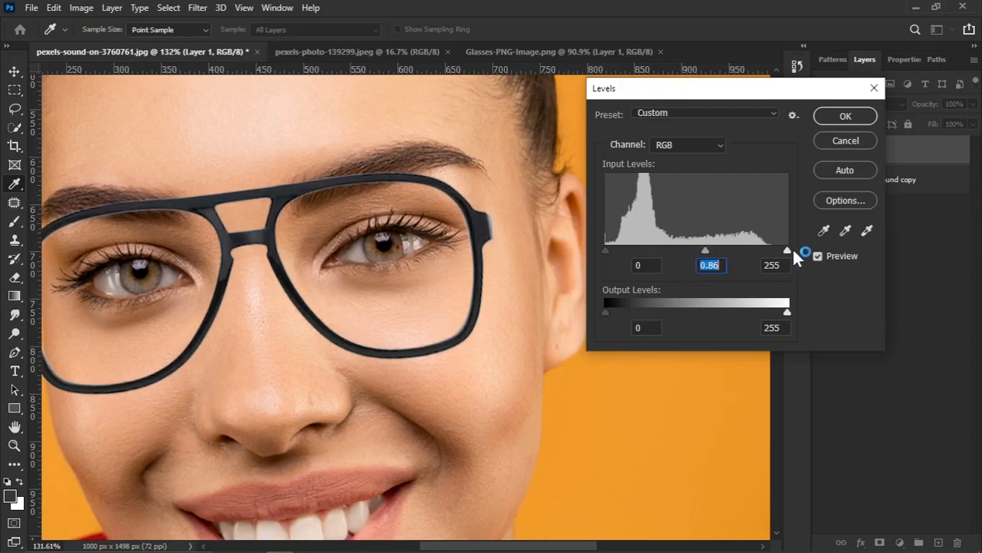
drag(787, 251, 781, 252)
click(837, 125)
key(v)
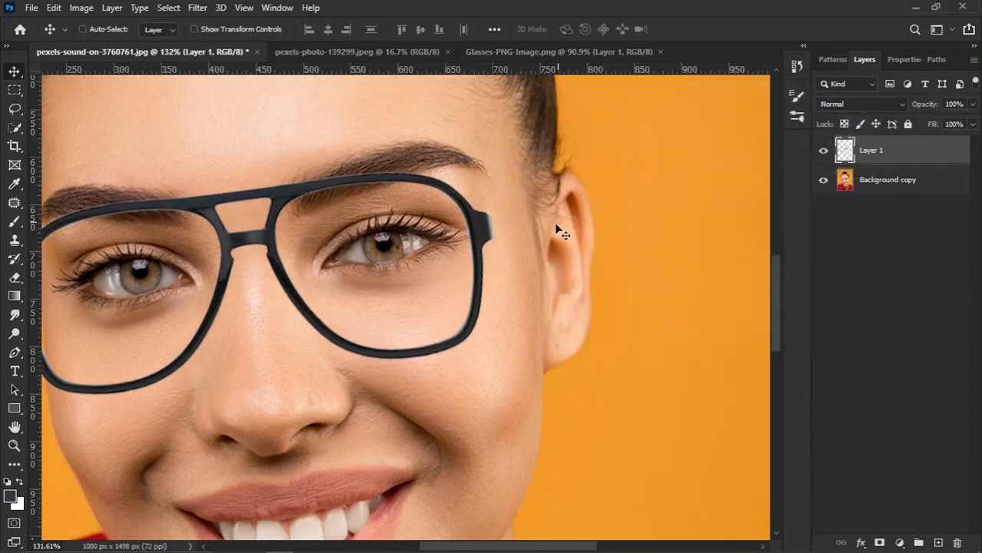
Add a new empty layer directly above Background copy, beneath the glasses layer
scroll(556, 225, up, 3)
drag(557, 232, 466, 234)
scroll(461, 229, up, 1)
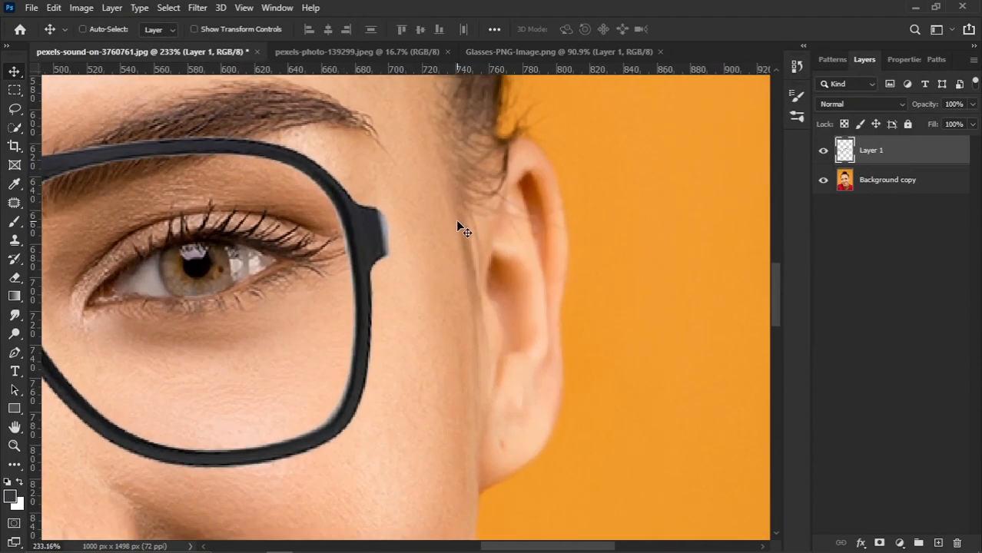
click(897, 183)
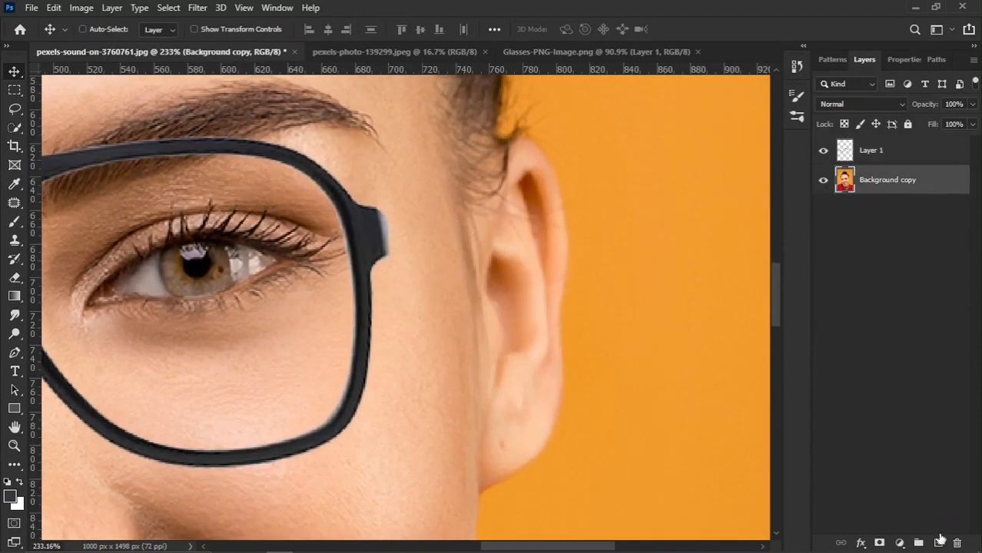
click(938, 543)
Draw a closed temple-arm shape with the Pen tool from the glasses' hinge to the top of the ear, about 77 × 80 px
drag(15, 354, 66, 355)
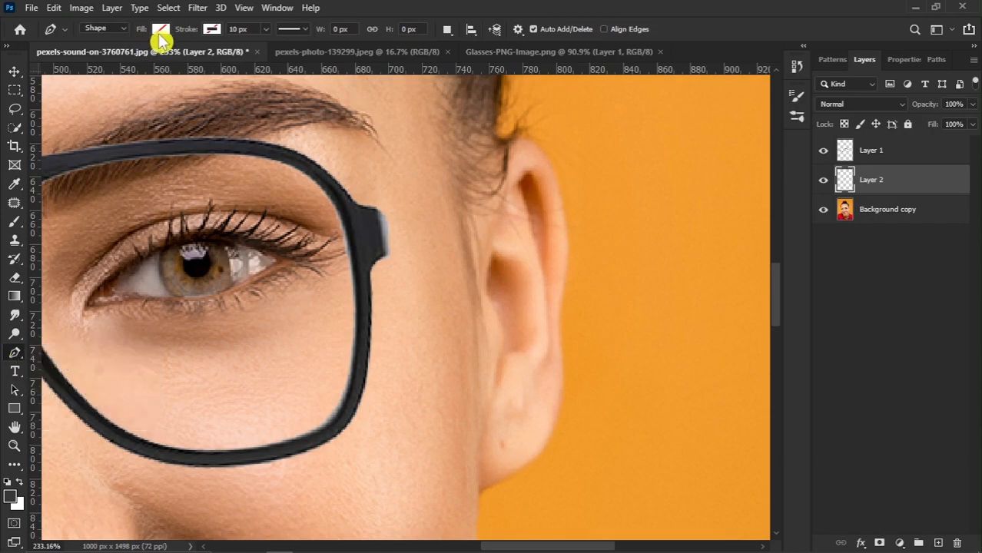
scroll(408, 221, up, 2)
drag(408, 222, 332, 277)
scroll(299, 276, up, 1)
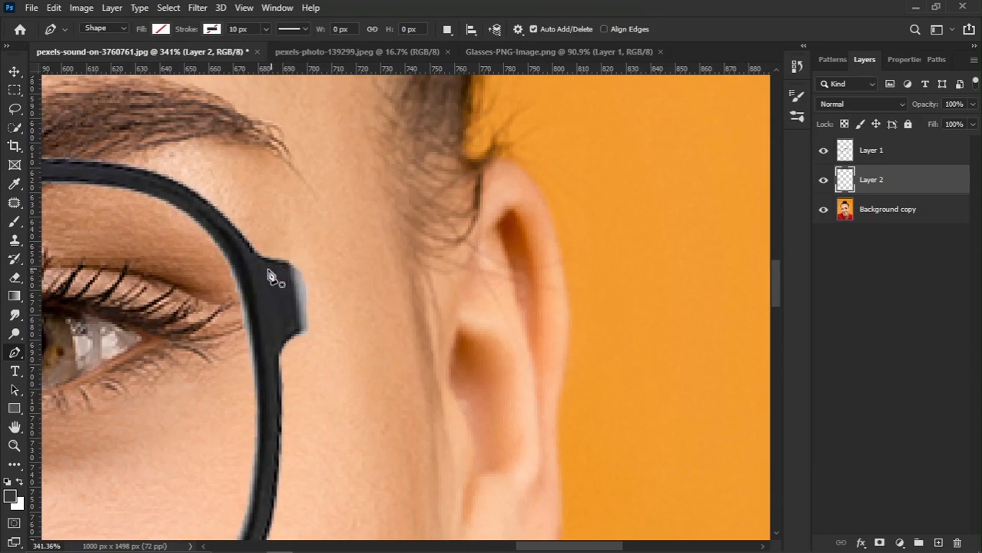
click(256, 272)
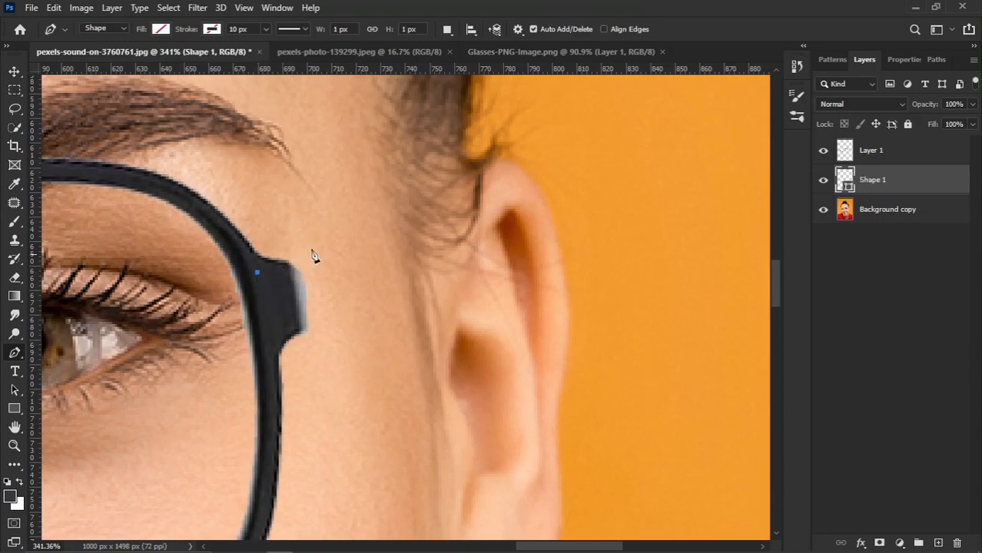
click(461, 138)
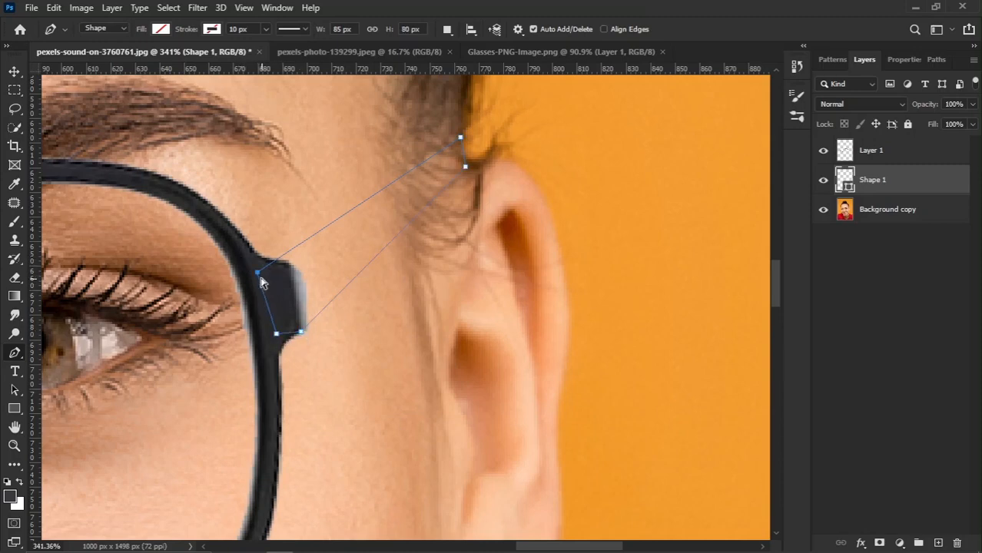
drag(261, 274, 277, 270)
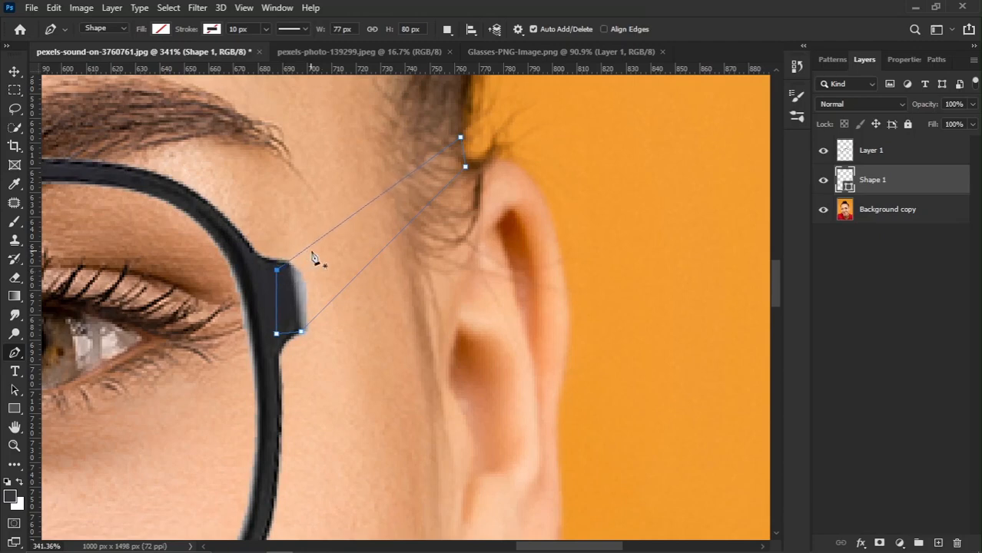
Fill the temple-arm shape with the recently used dark grey colour
scroll(315, 259, down, 1)
click(161, 28)
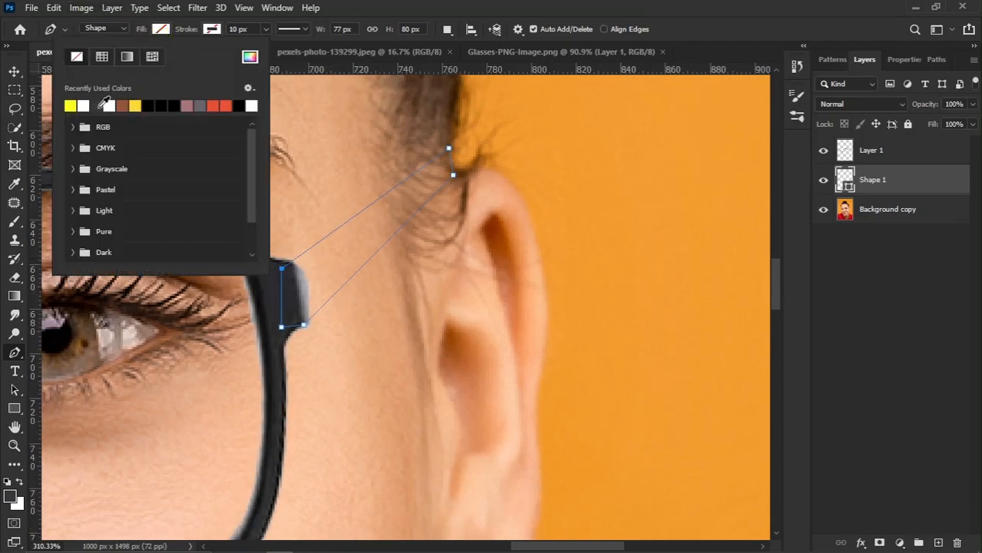
double_click(105, 105)
Raise the upper anchor point at the arm's ear end slightly, making the shape about 82 px high, and finish path editing
scroll(455, 216, up, 1)
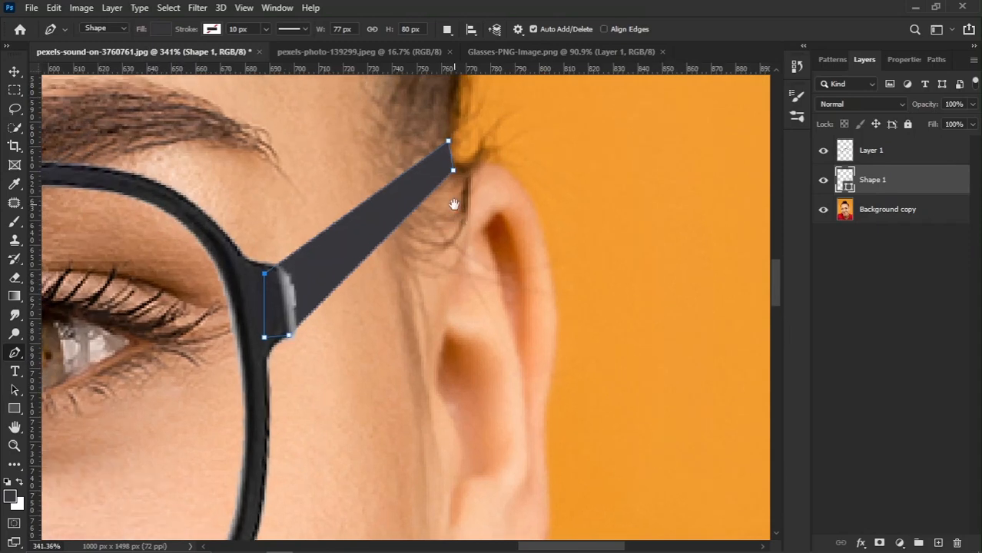
drag(454, 204, 442, 216)
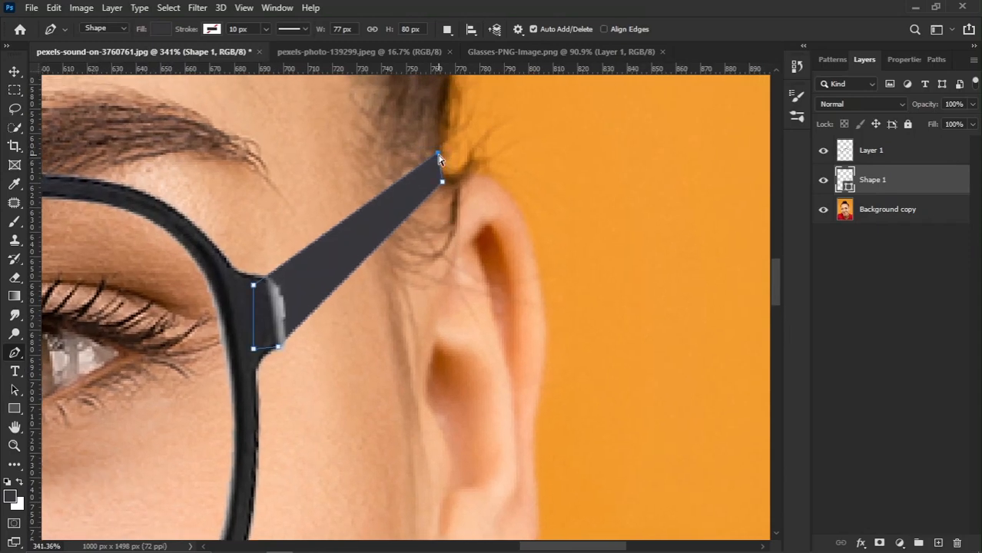
drag(439, 149, 439, 146)
ctrl+click(442, 183)
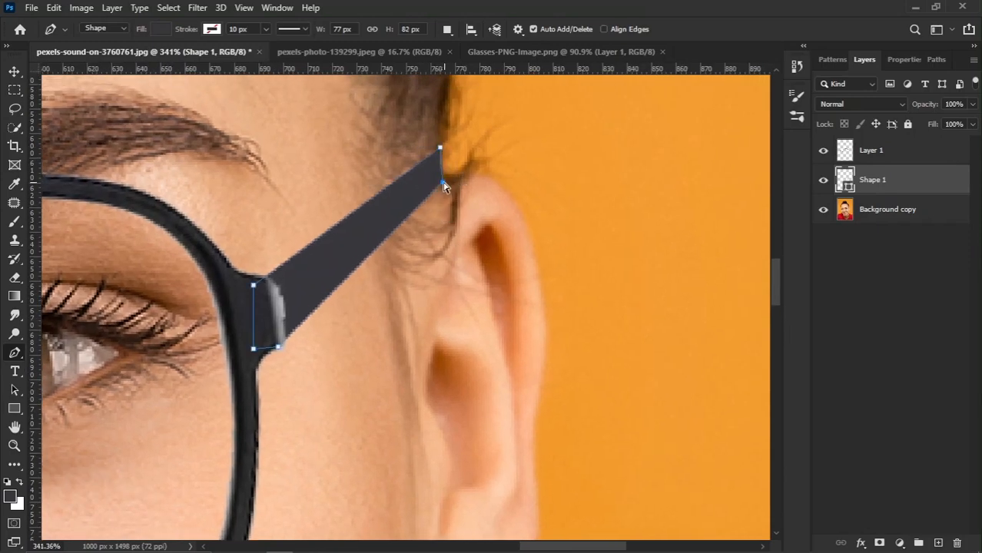
scroll(445, 190, down, 2)
click(14, 71)
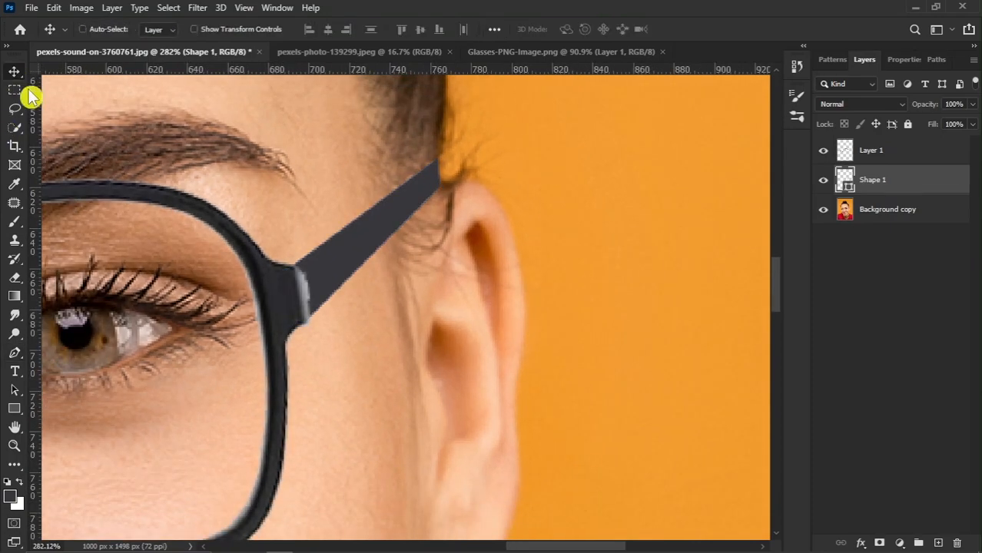
Add a Gradient Overlay layer style to the temple-arm shape and set its blend mode to Normal
right_click(919, 181)
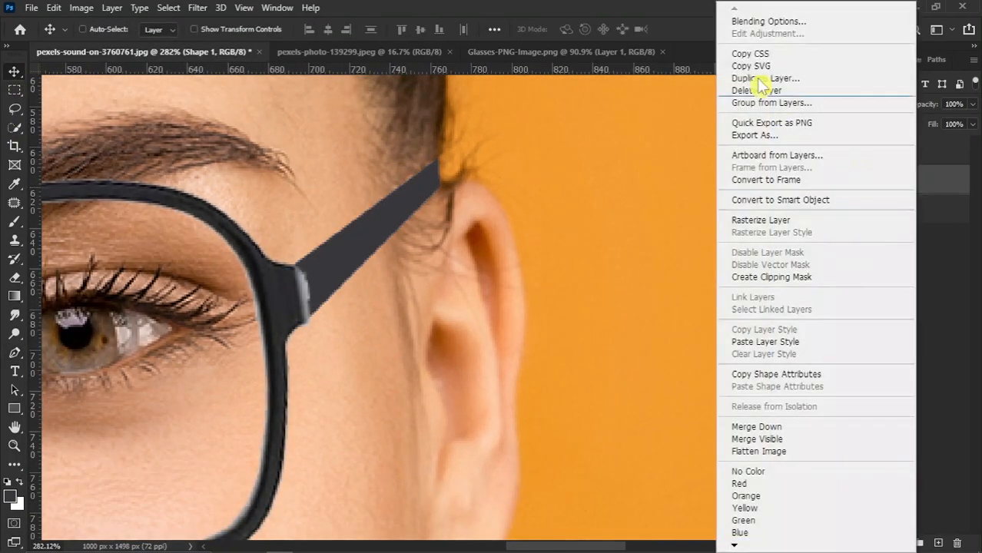
click(757, 14)
drag(504, 103, 548, 110)
click(504, 321)
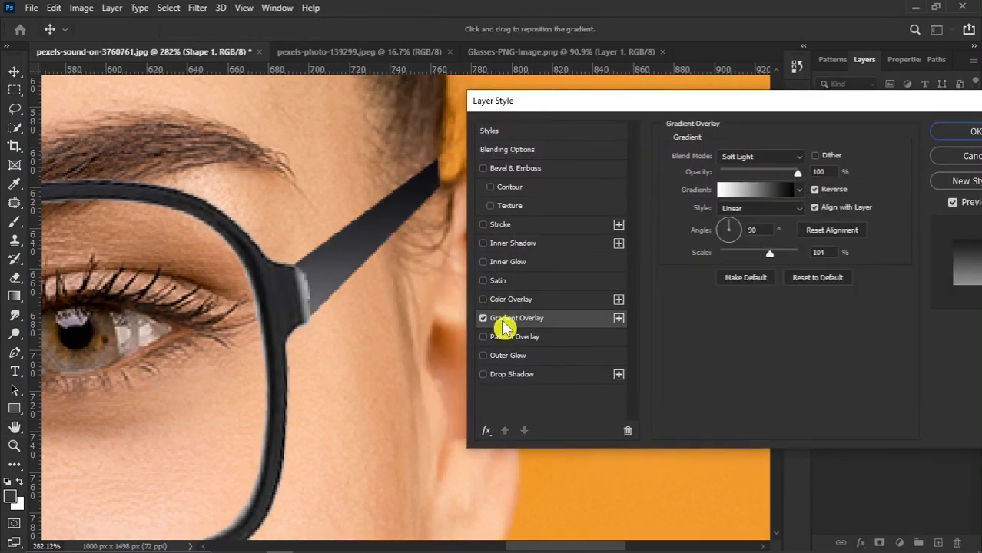
click(739, 157)
click(739, 166)
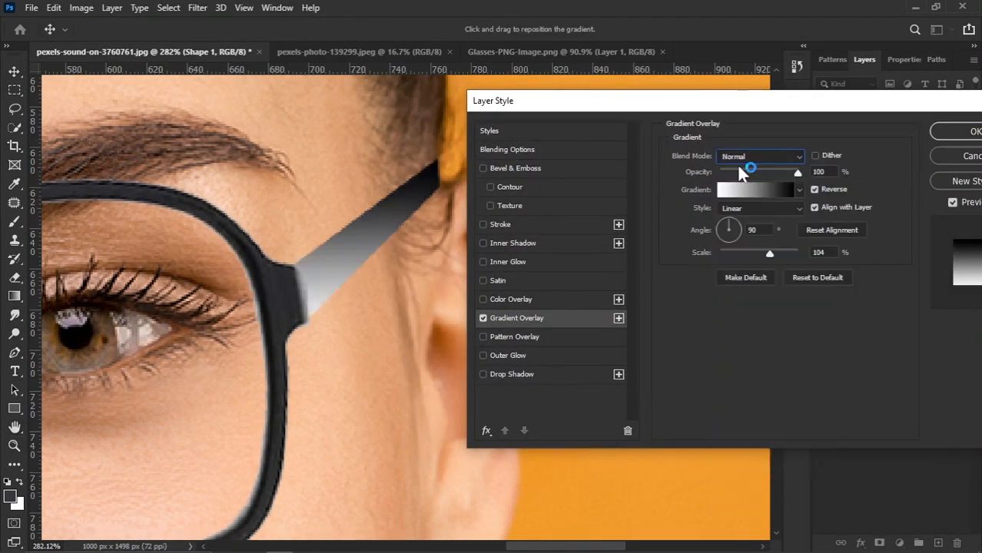
Recolour the overlay gradient's white stop from the grey hinge highlight and its black stop from the dark glasses frame
click(742, 192)
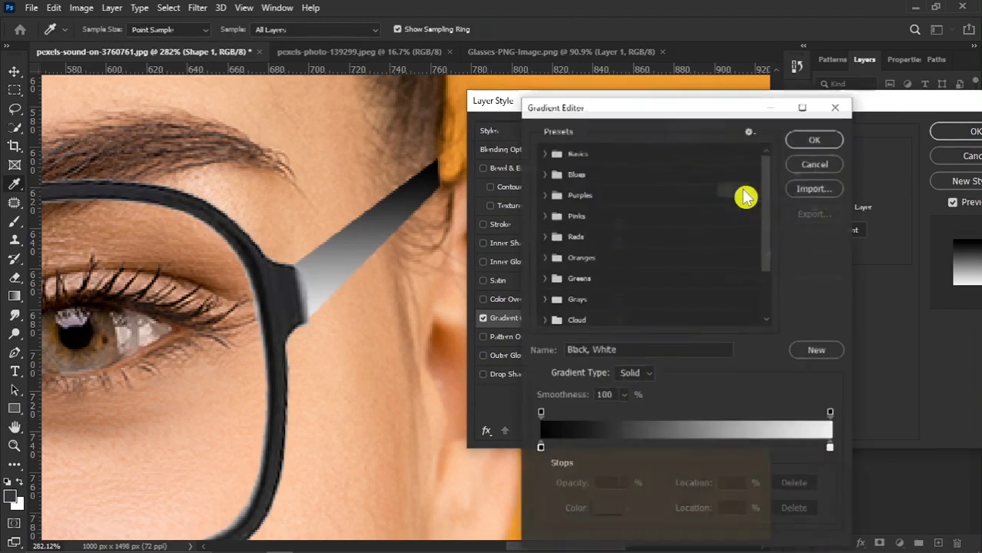
click(830, 449)
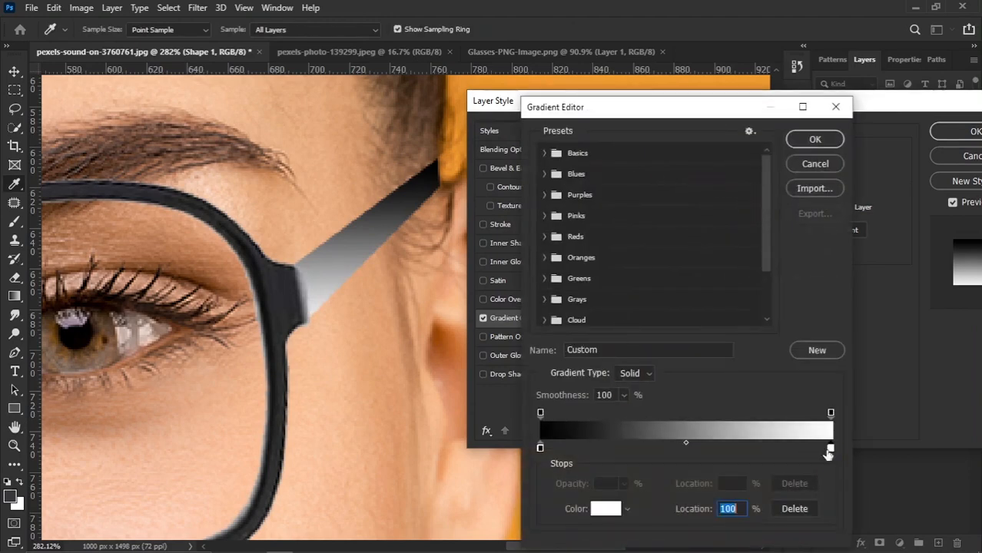
click(308, 292)
click(541, 450)
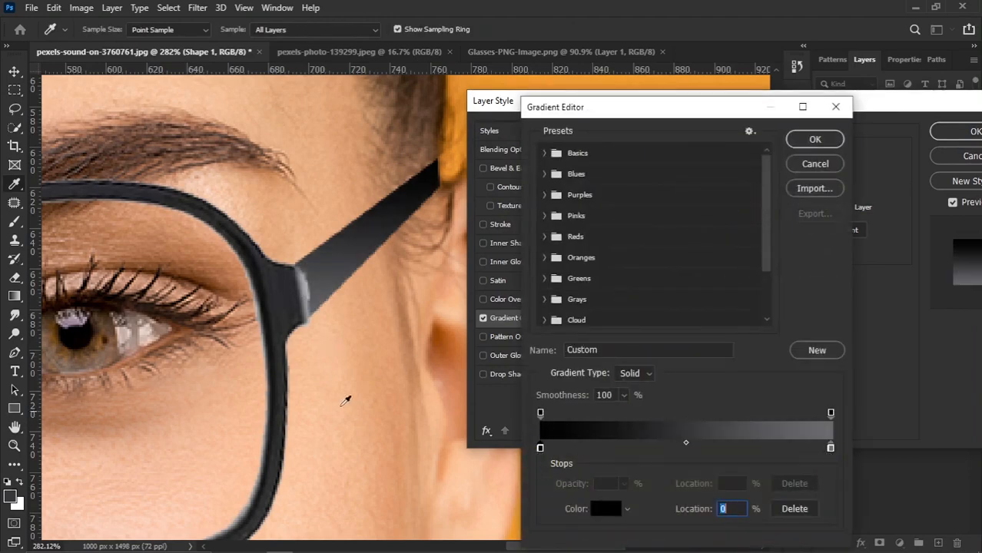
click(281, 358)
click(815, 139)
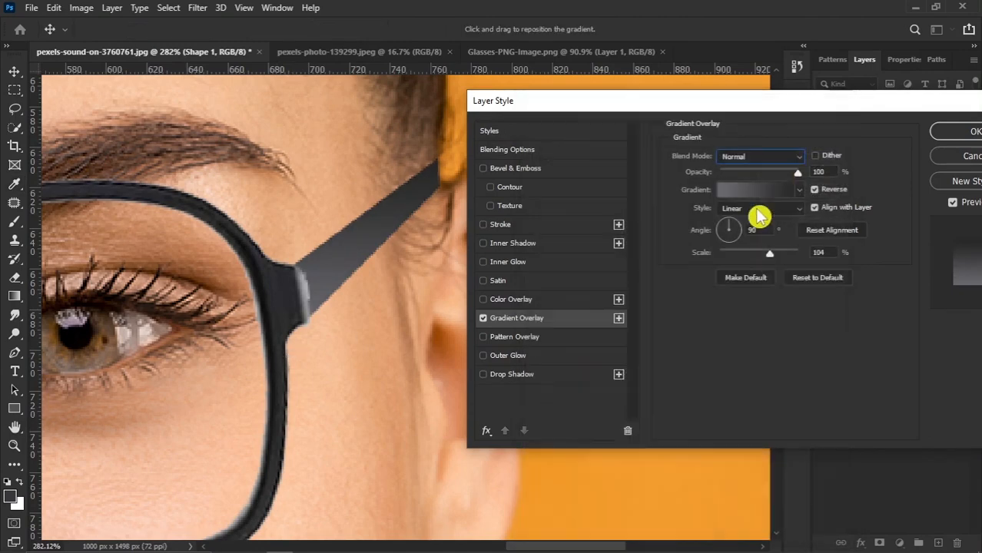
Set the gradient overlay's angle to 39° and reposition the gradient along the temple arm
click(739, 230)
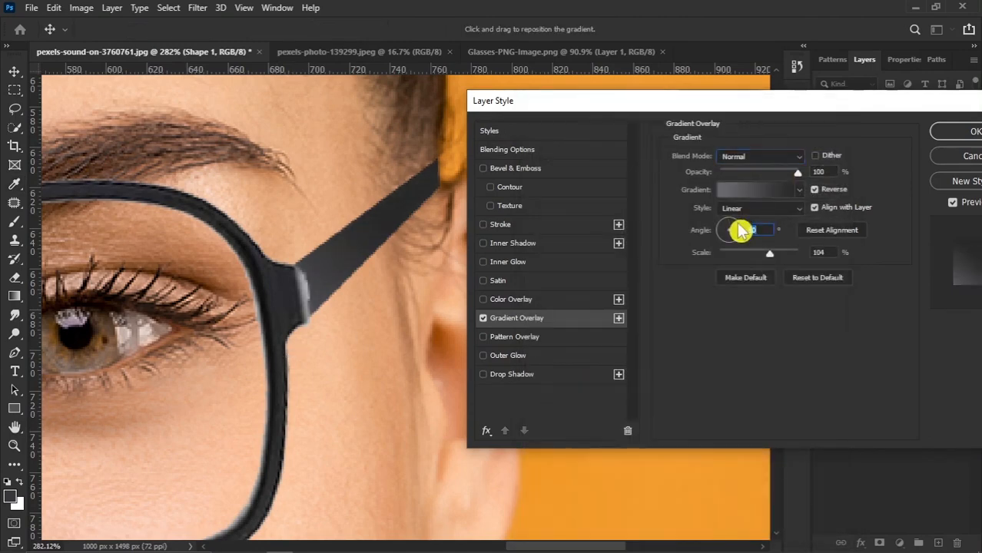
click(739, 230)
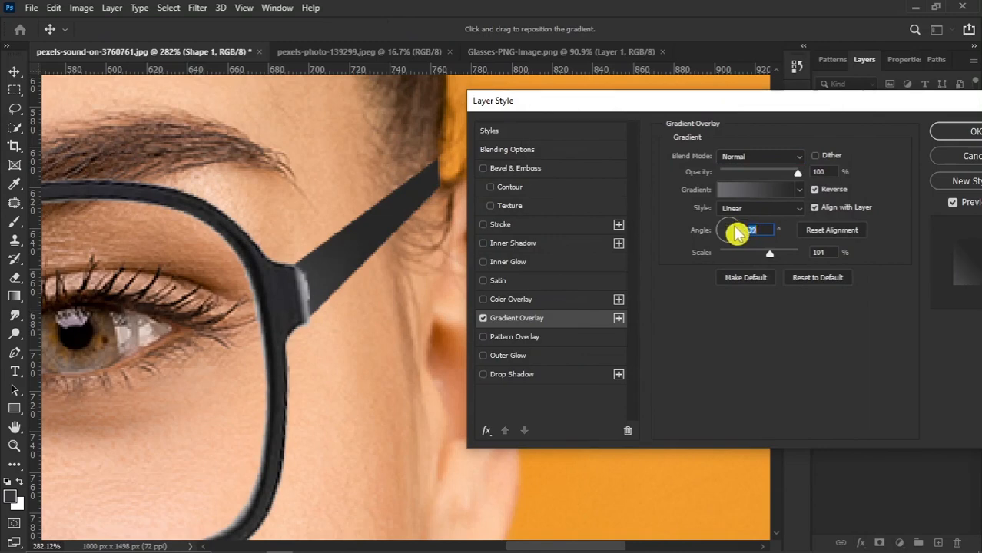
drag(323, 280, 347, 259)
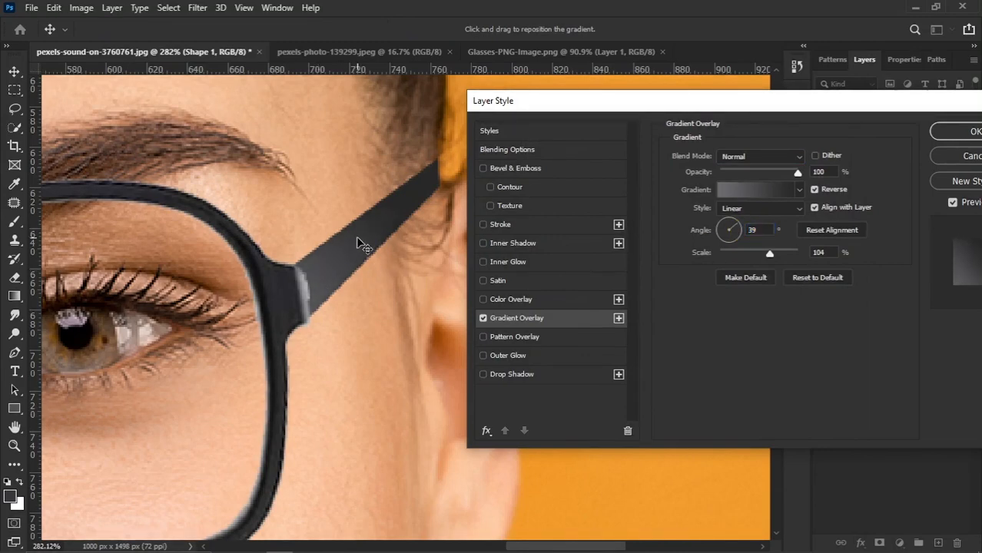
Set the gradient overlay's scale to 76%, recolour its dark stop to #202020 and apply the layer style
mouse_move(770, 255)
mouse_down()
mouse_move(746, 263)
mouse_move(756, 263)
mouse_up()
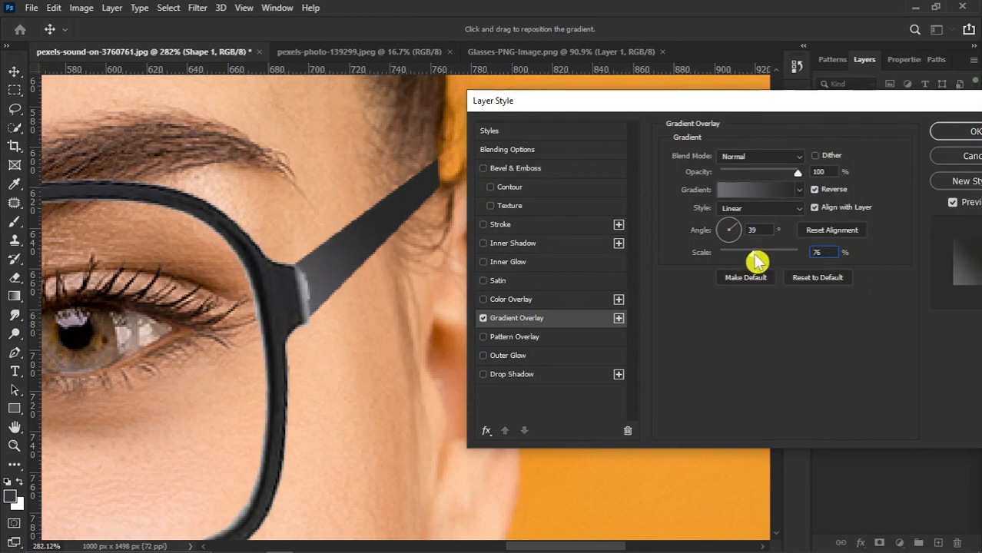
click(756, 190)
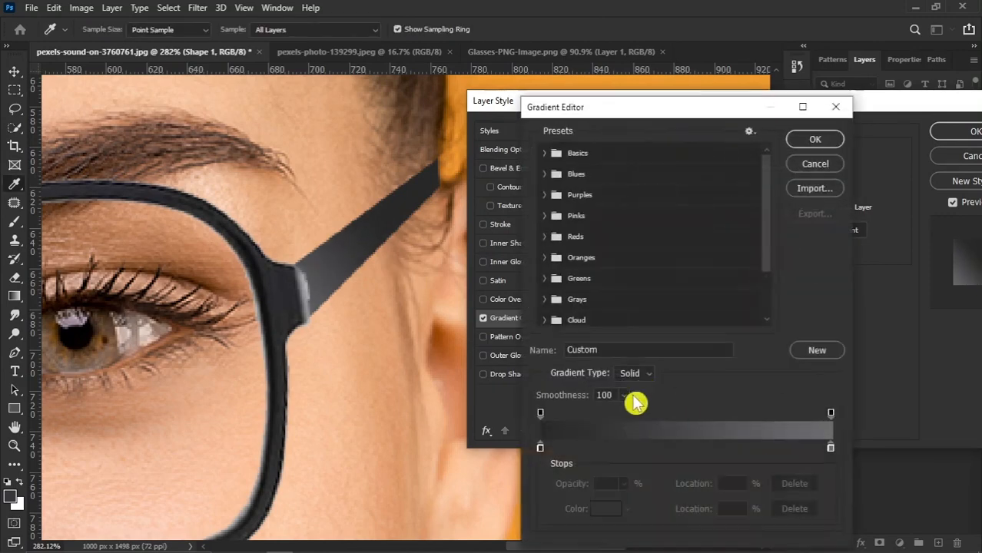
click(539, 447)
click(582, 499)
drag(618, 450, 602, 449)
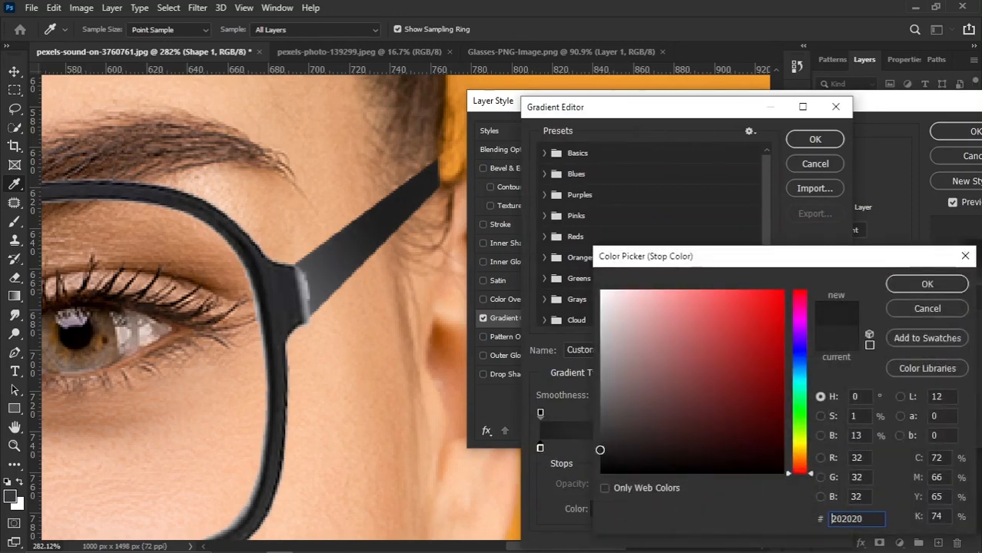
click(895, 284)
click(815, 139)
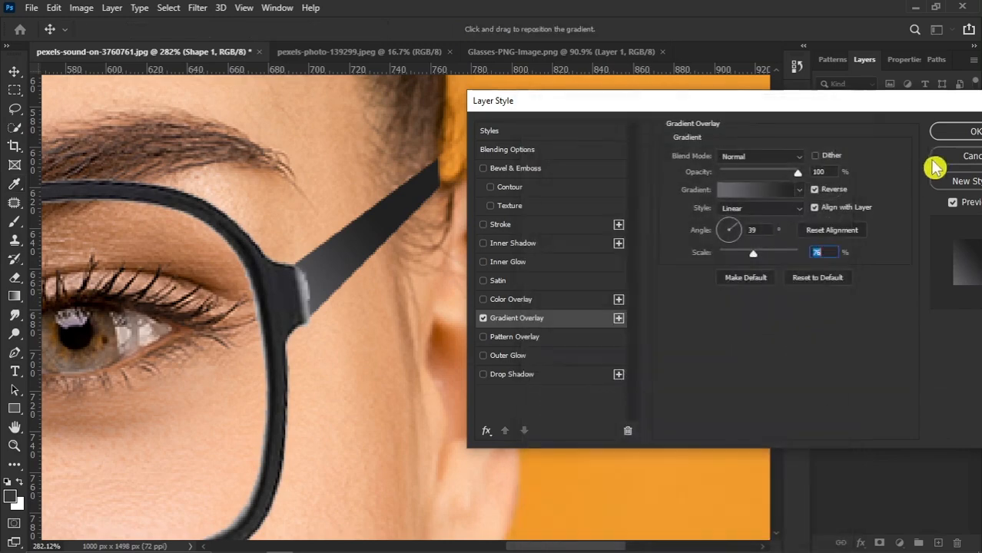
click(941, 131)
key(v)
scroll(461, 215, down, 1)
scroll(435, 233, up, 1)
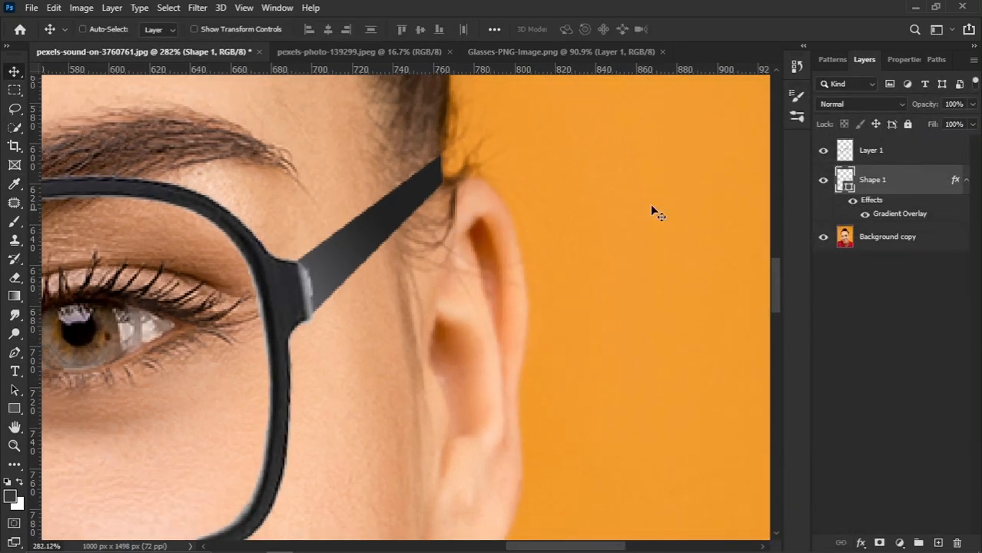
Add a Bevel & Emboss layer style to the temple-arm shape, compare both directions and keep Down
right_click(896, 186)
click(750, 19)
drag(479, 107, 508, 118)
click(478, 186)
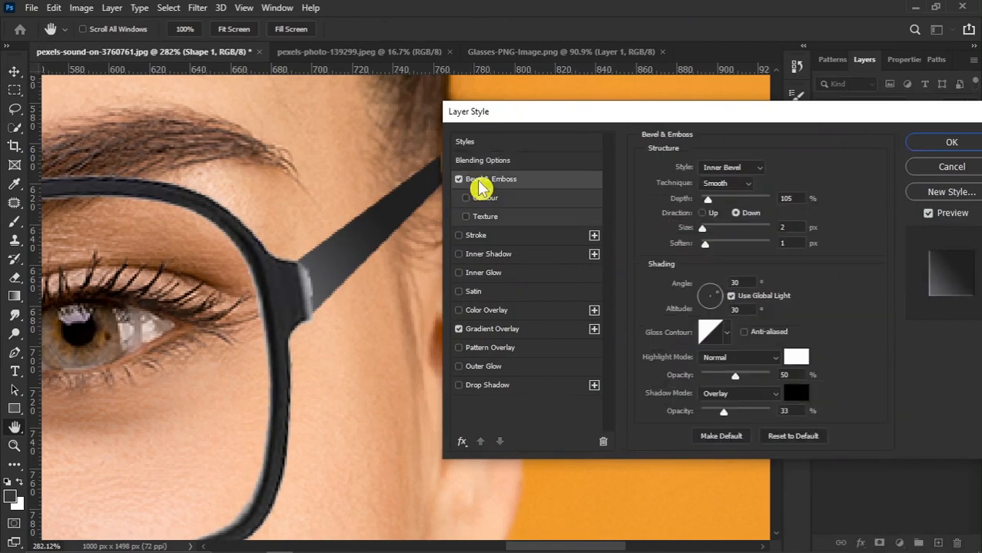
click(701, 214)
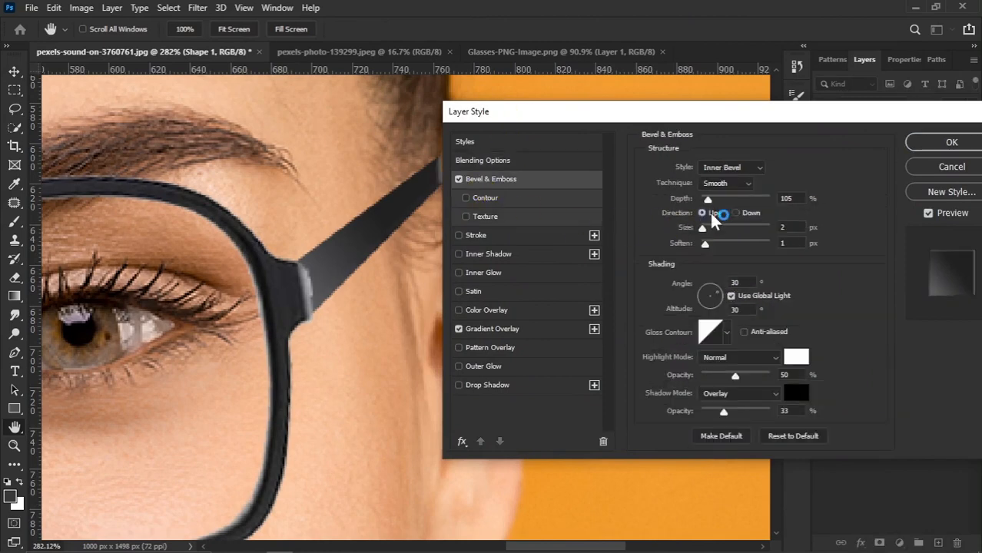
click(741, 214)
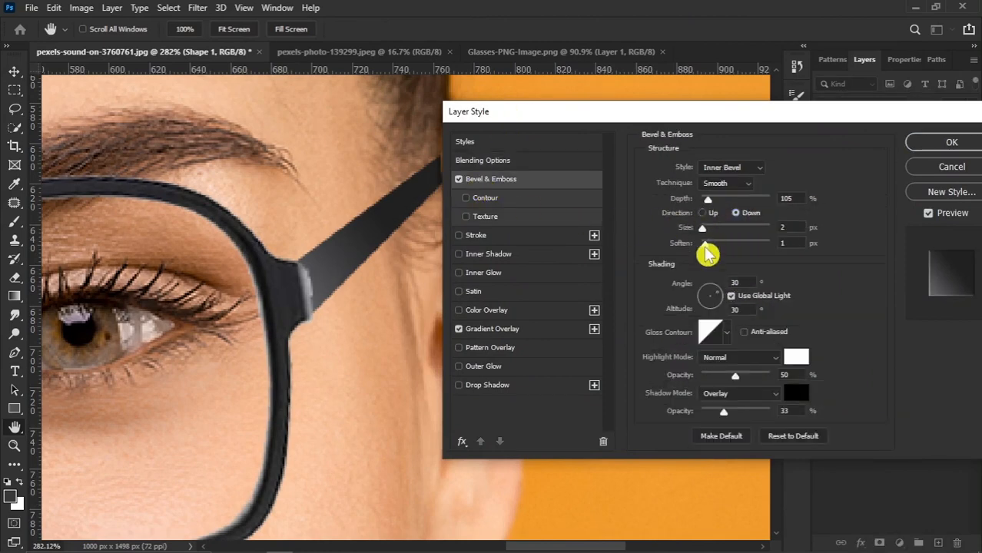
Set the bevel's depth to 428% and its size to 1 px, and apply the style
drag(707, 199, 733, 206)
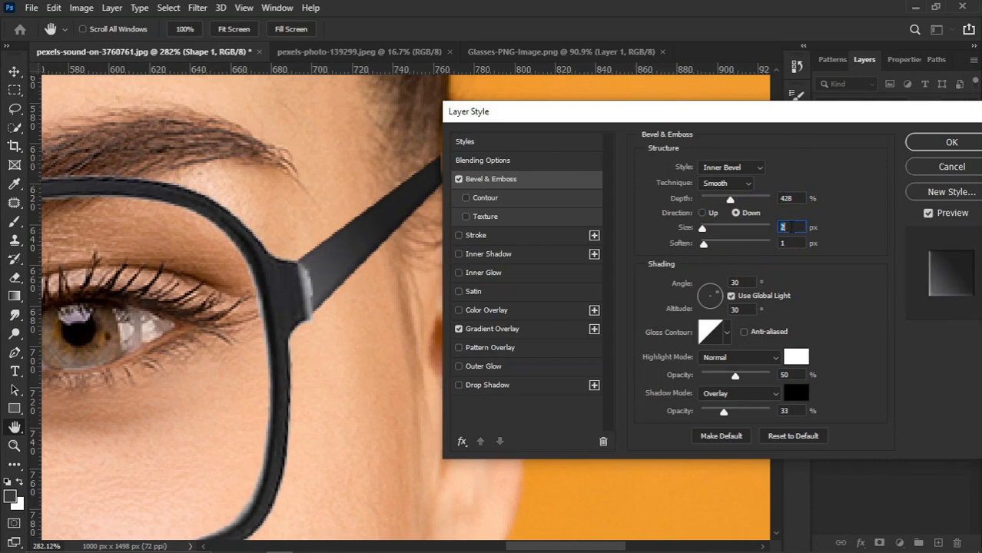
key(Down)
key(Tab)
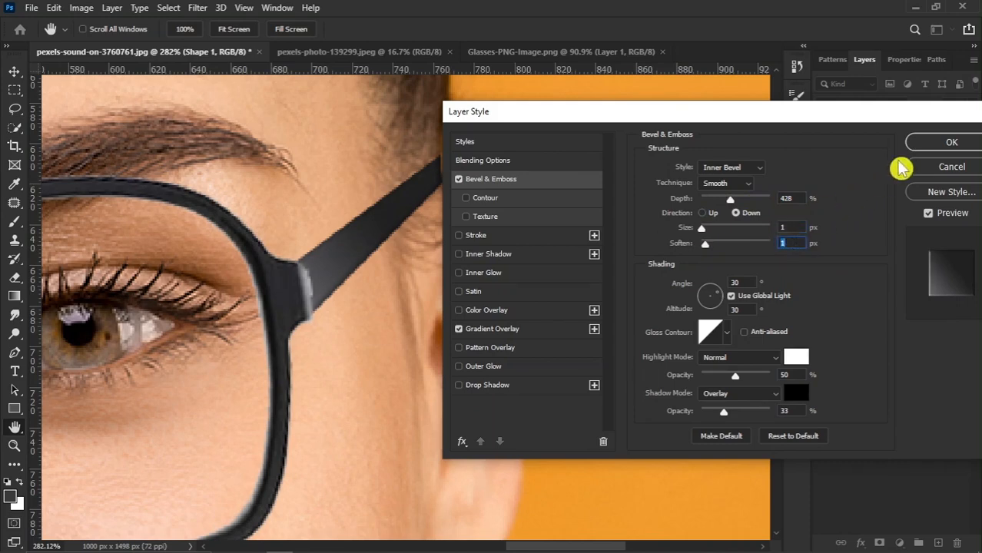
click(913, 144)
scroll(357, 248, down, 1)
scroll(304, 284, down, 1)
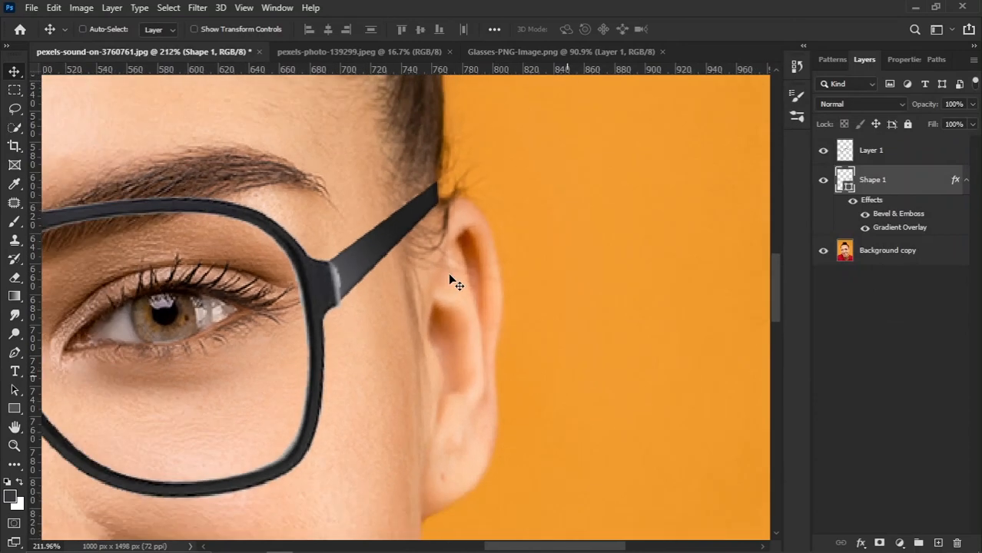
Add a layer mask to the glasses layer and set up the Eraser with a soft round 28 px brush
click(894, 157)
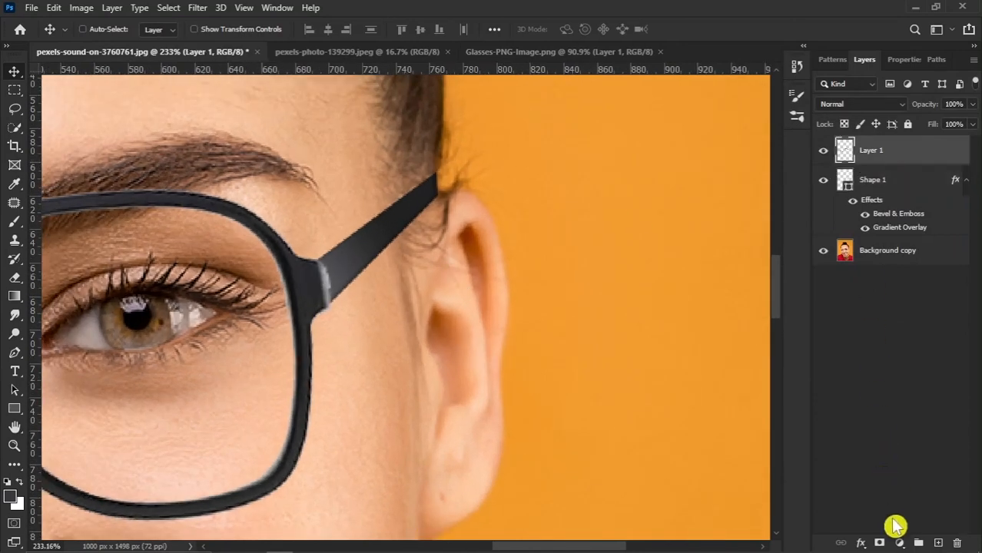
click(879, 543)
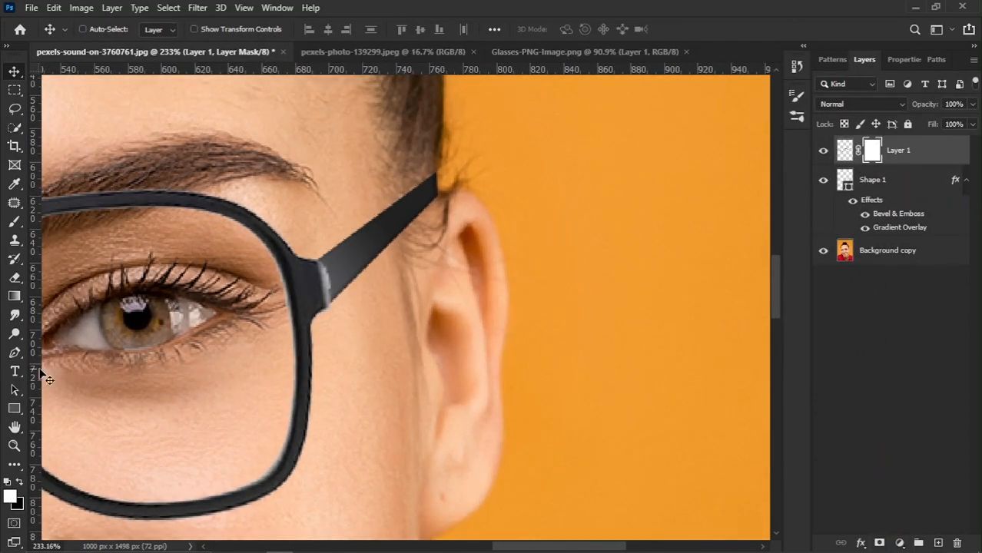
click(15, 278)
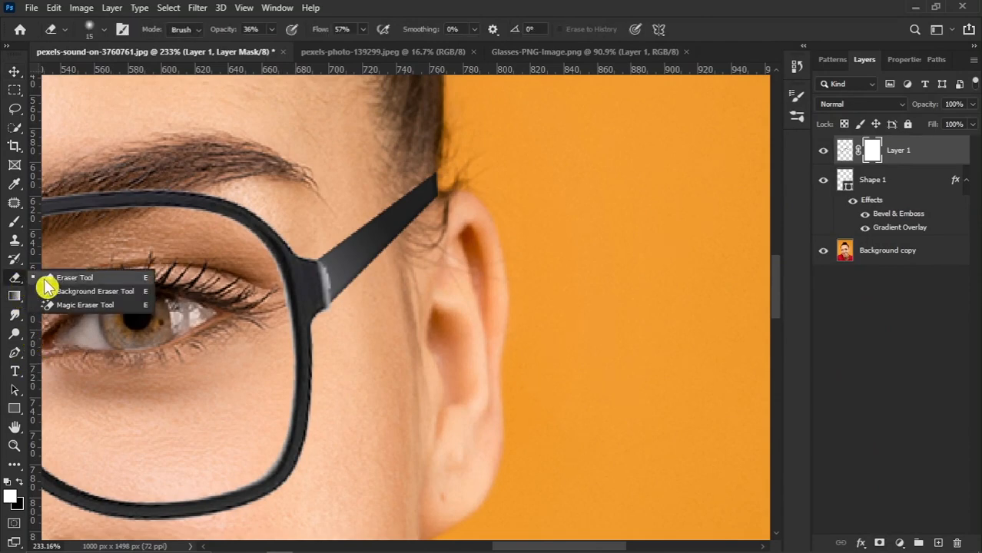
click(97, 31)
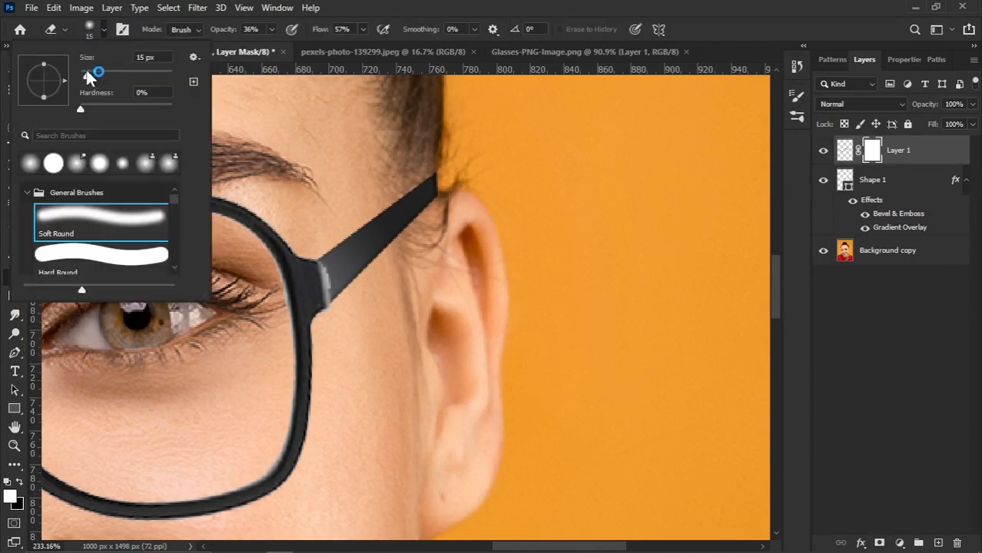
drag(87, 78, 95, 80)
key(Return)
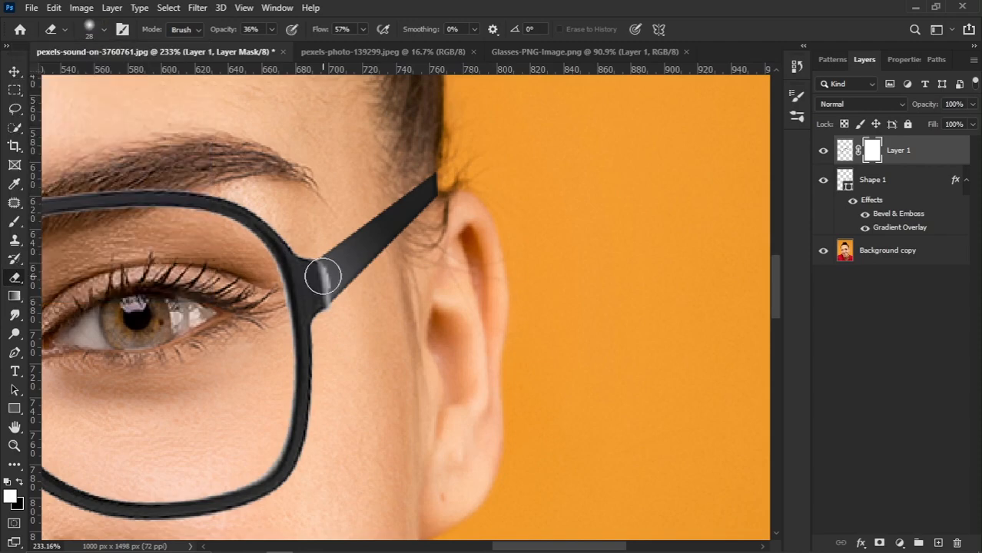
scroll(341, 260, up, 3)
scroll(333, 263, down, 1)
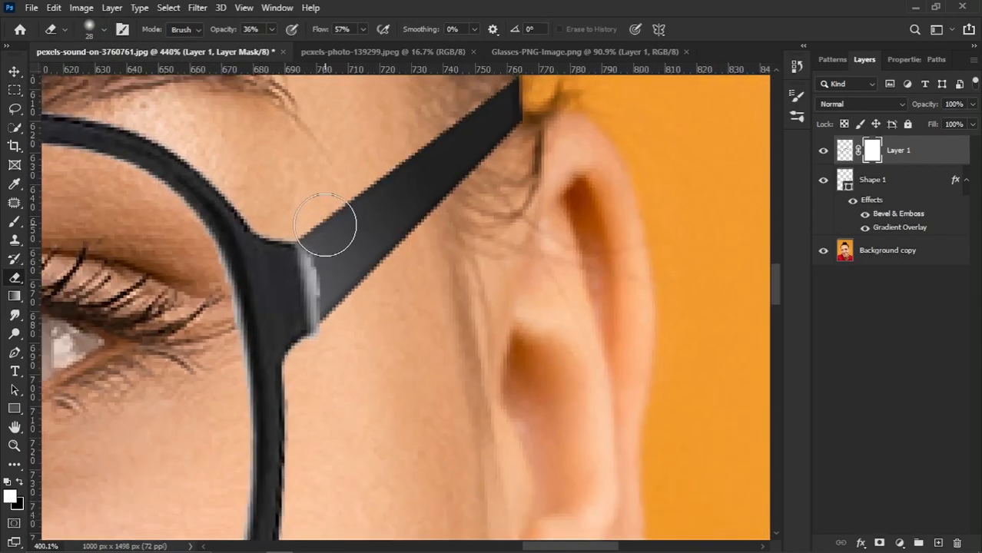
Reduce the eraser brush to 15 px and set its opacity to 42% and flow to 58%
click(96, 28)
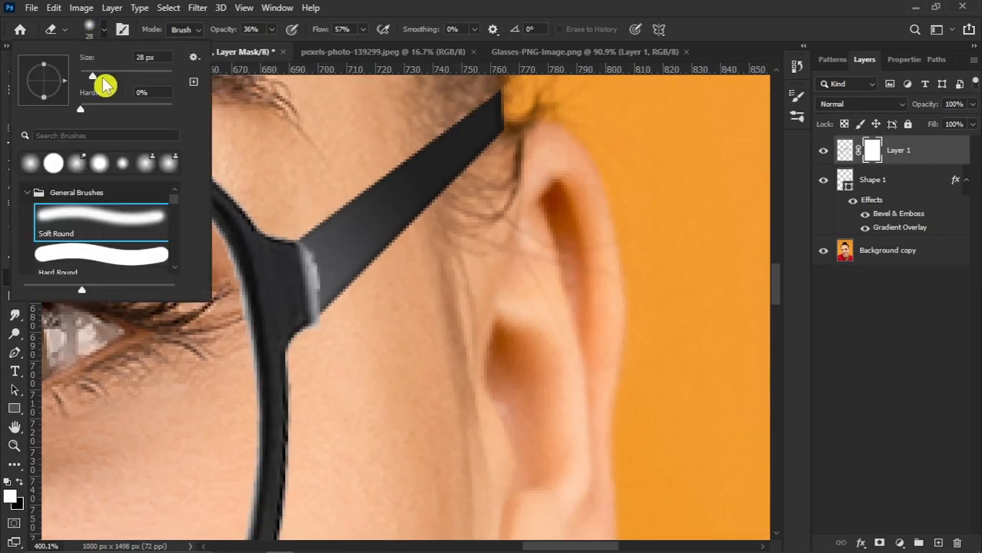
click(162, 57)
key(Down)
key(Down)
key(Down)
key(Return)
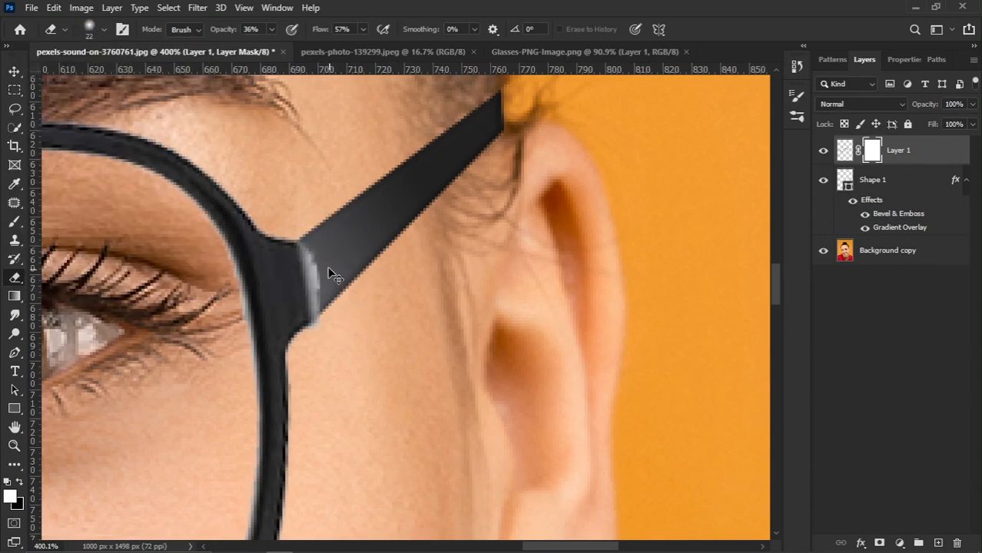
drag(228, 31, 224, 30)
click(324, 236)
key(bracketleft)
key(bracketleft)
scroll(323, 279, up, 2)
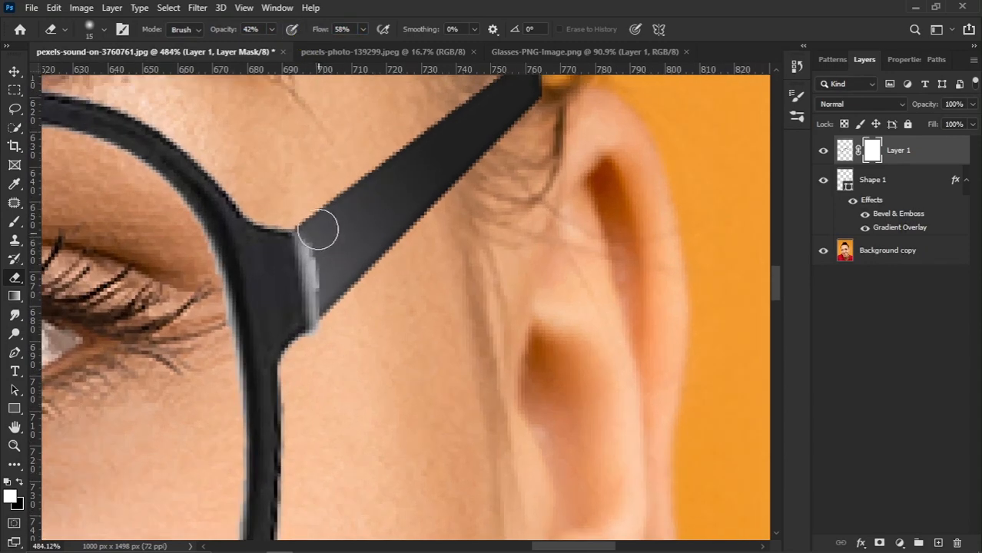
Mask out the grey highlight on the hinge so the glasses frame blends into the temple arm
drag(312, 214, 329, 299)
mouse_move(322, 236)
mouse_down()
mouse_move(328, 297)
mouse_move(317, 220)
mouse_move(336, 315)
mouse_up()
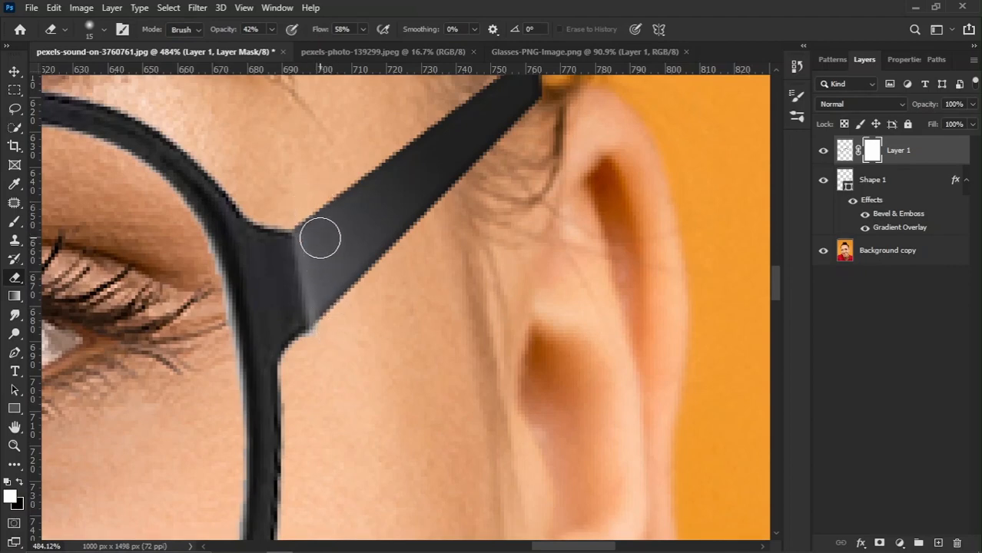
key(bracketleft)
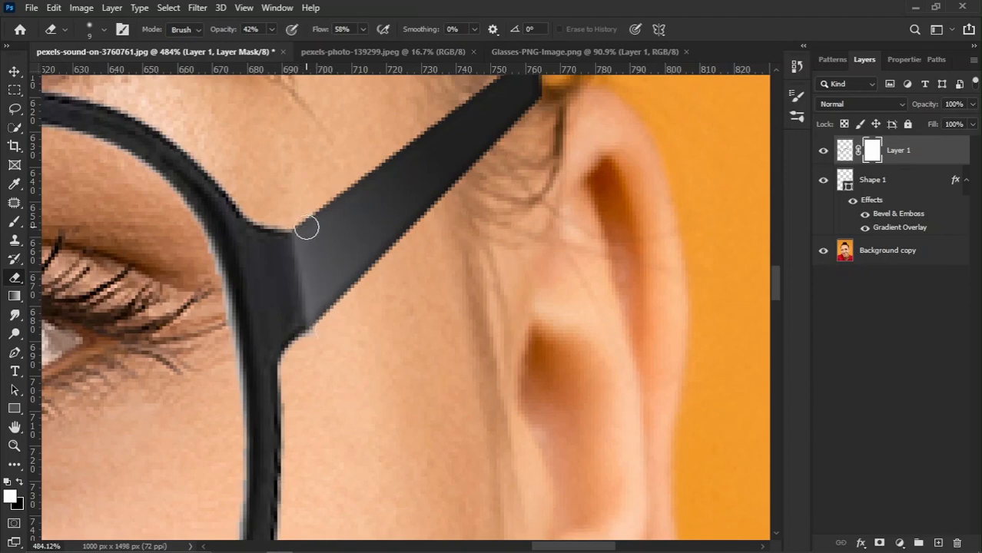
scroll(326, 338, down, 5)
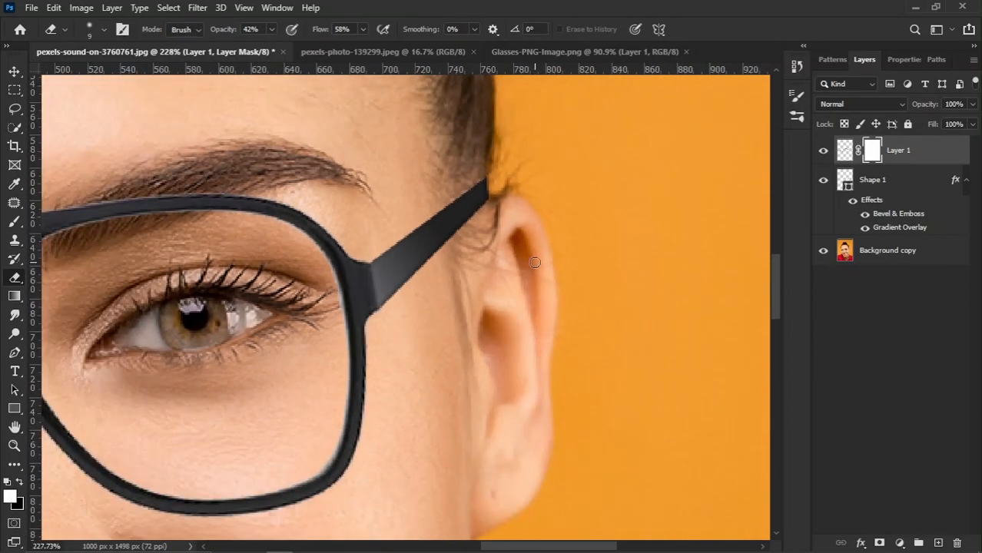
scroll(514, 218, down, 3)
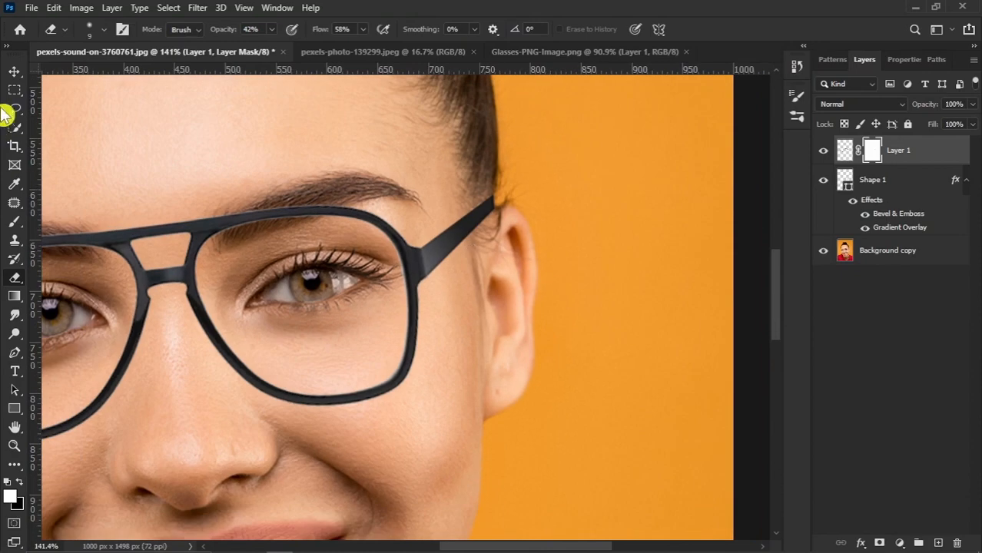
key(v)
drag(390, 249, 540, 220)
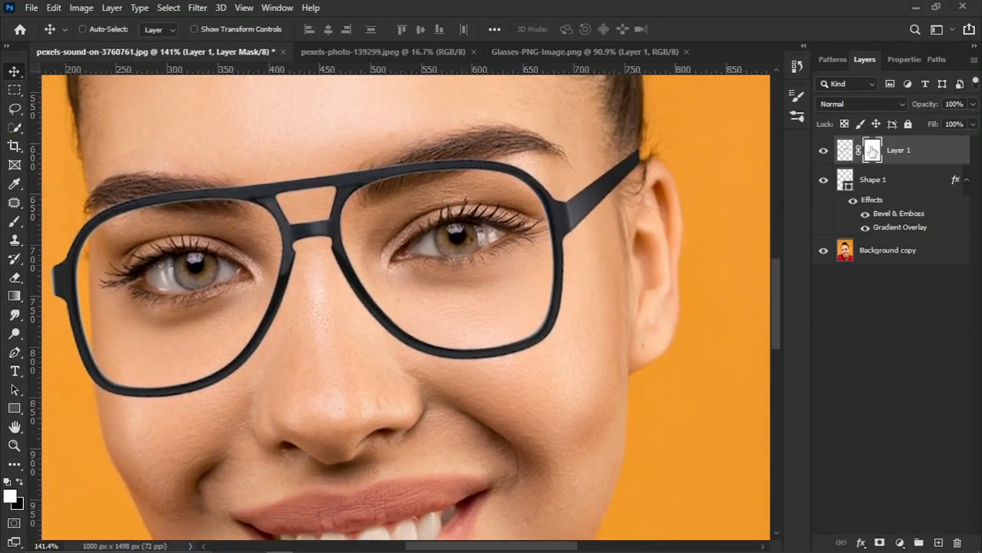
drag(914, 155, 942, 543)
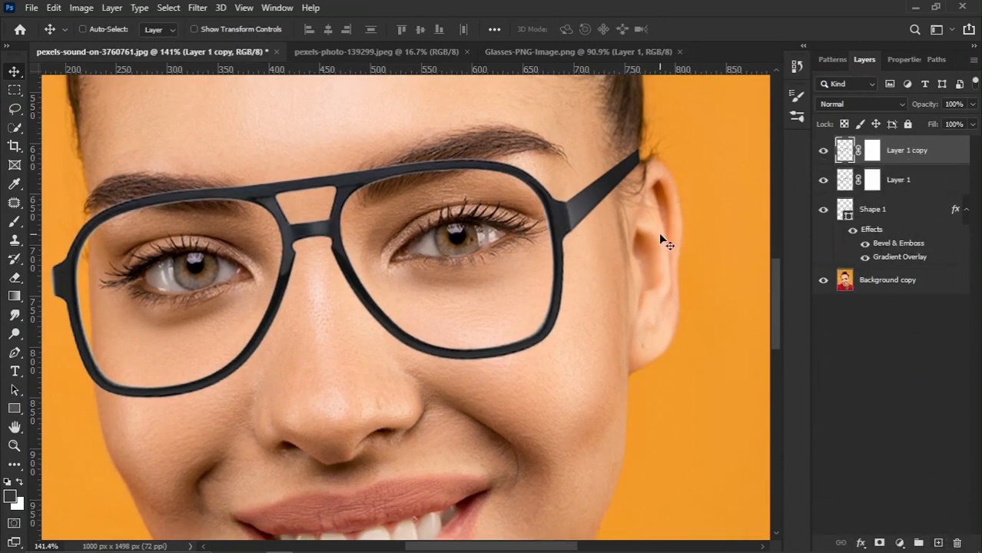
drag(565, 208, 513, 229)
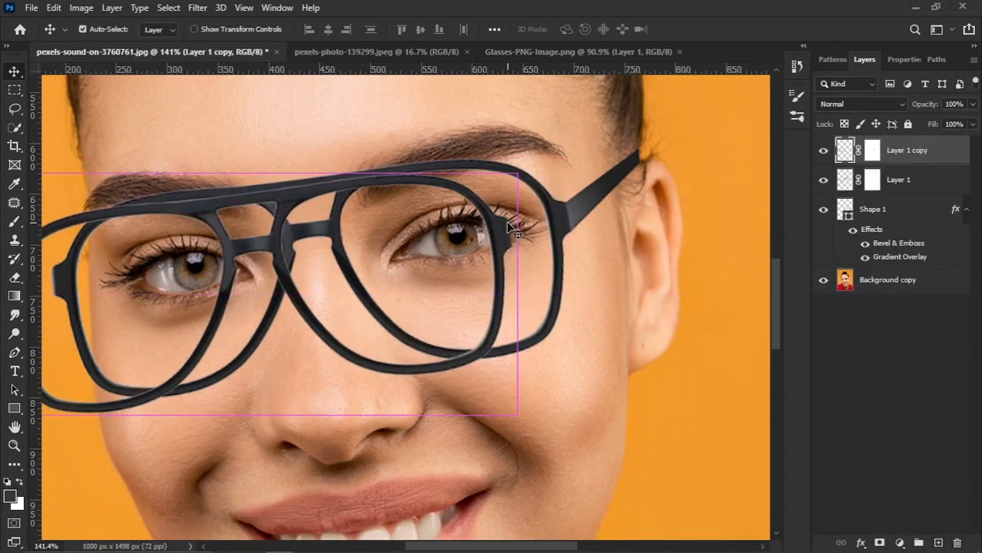
key(ctrl+z)
Duplicate the temple-arm shape and move the copy to the hinge on the opposite side of the glasses
click(902, 181)
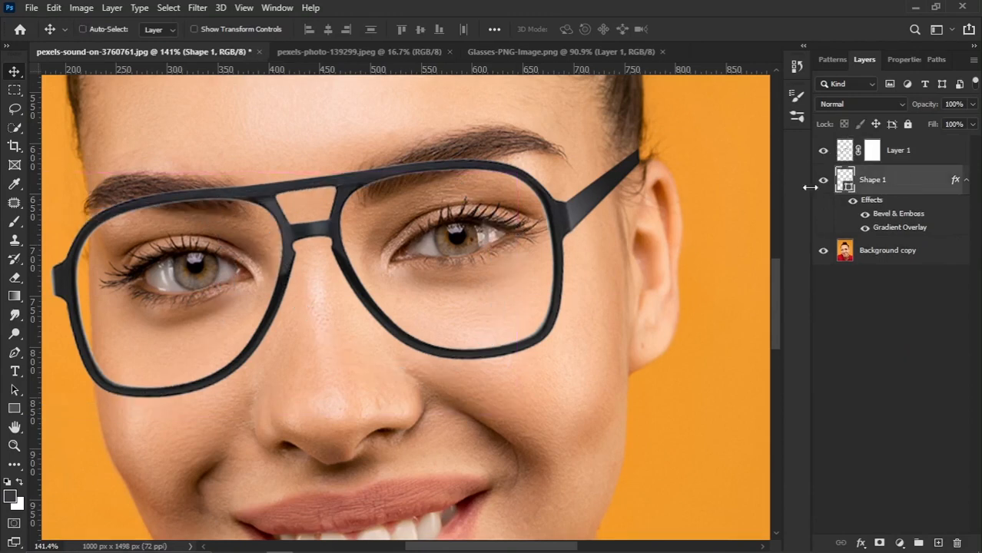
drag(843, 185, 938, 542)
drag(613, 218, 172, 286)
scroll(338, 265, up, 3)
scroll(170, 285, up, 2)
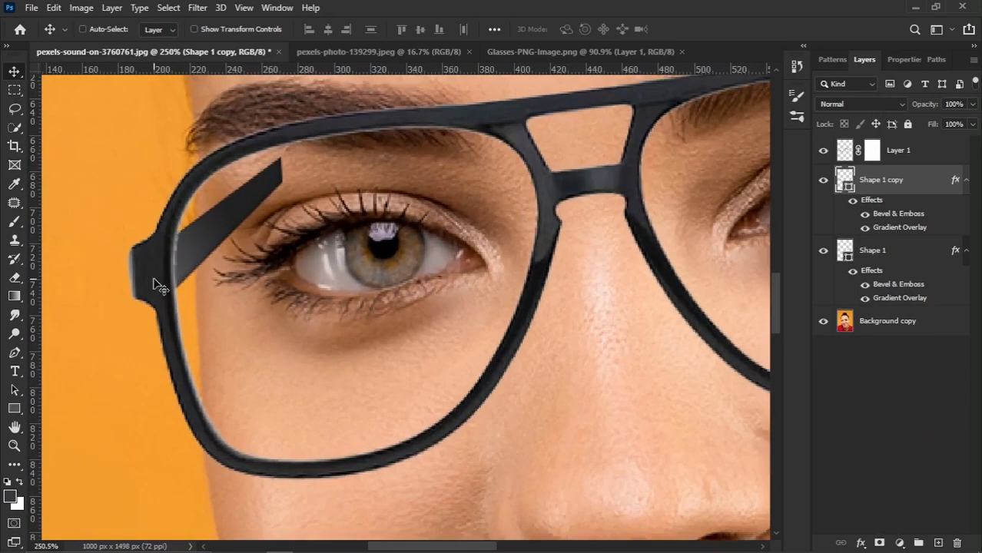
scroll(174, 270, up, 2)
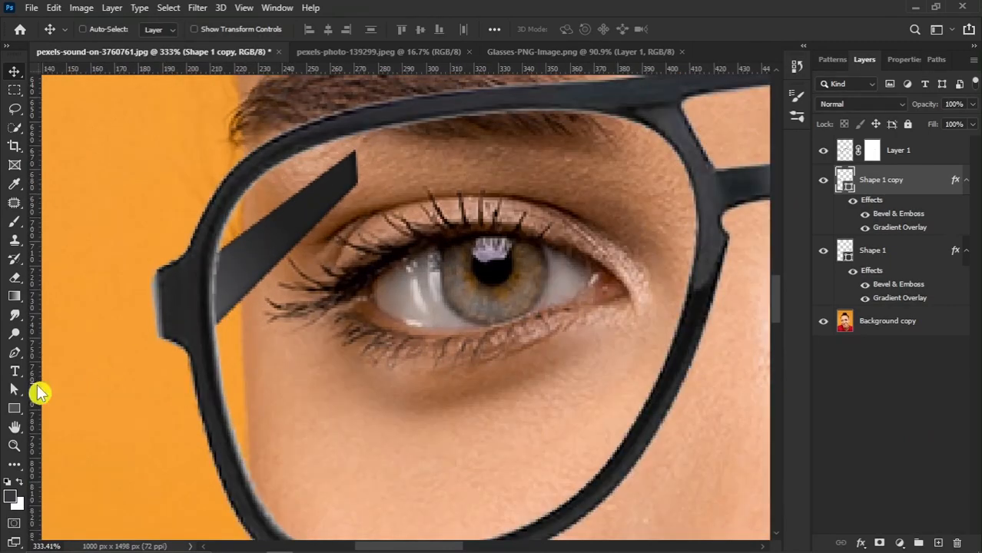
Reshape the copied arm's anchor points into a short stub about 29 × 49 px, running from behind the hinge to the face's edge
click(17, 391)
drag(21, 397, 93, 412)
drag(311, 119, 393, 236)
drag(356, 164, 241, 229)
scroll(244, 243, up, 2)
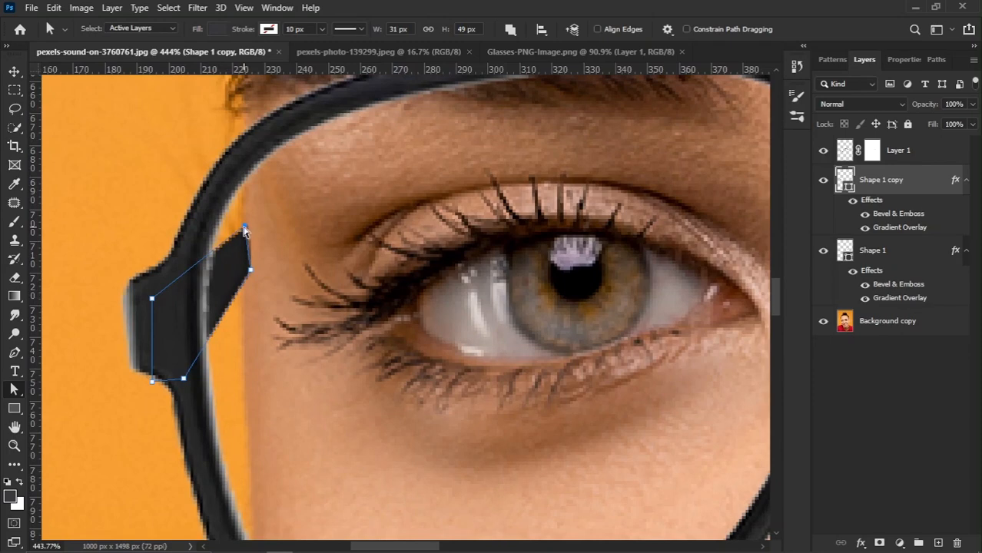
drag(286, 237, 213, 288)
drag(246, 275, 244, 276)
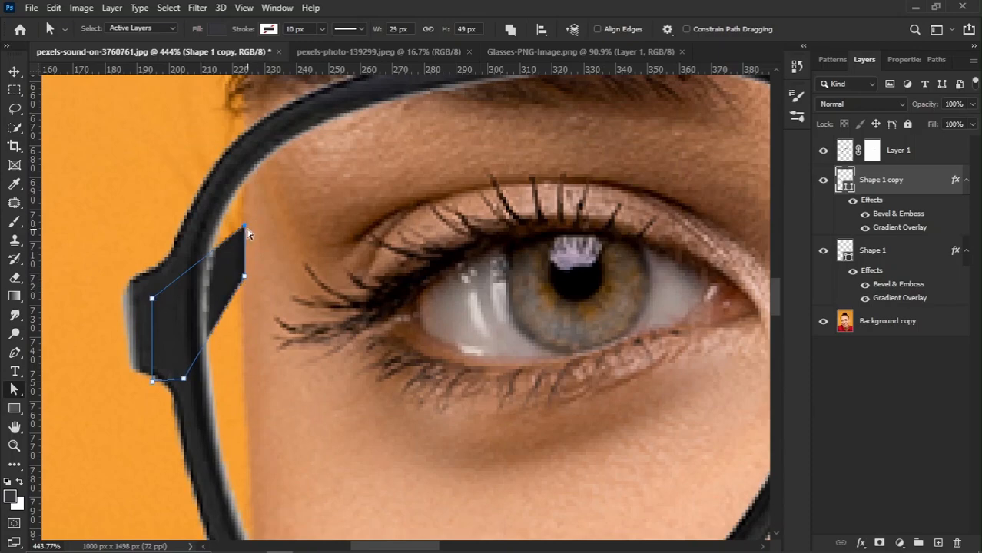
scroll(243, 230, down, 4)
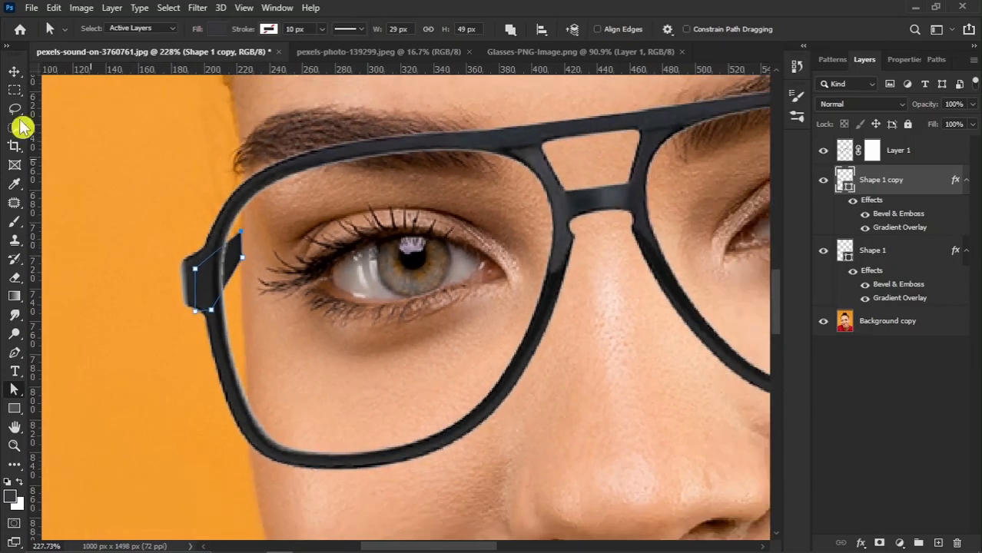
click(14, 71)
scroll(123, 295, down, 4)
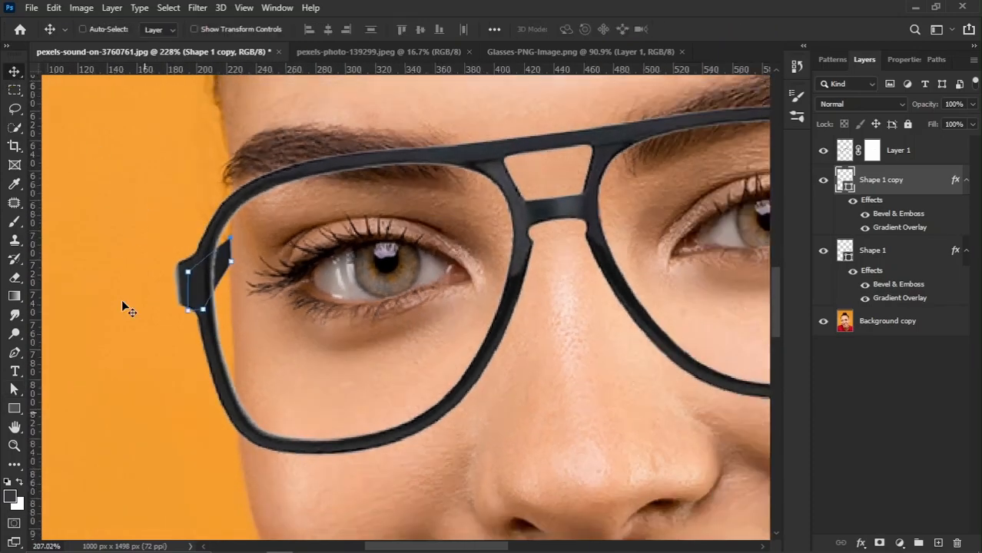
scroll(178, 250, down, 1)
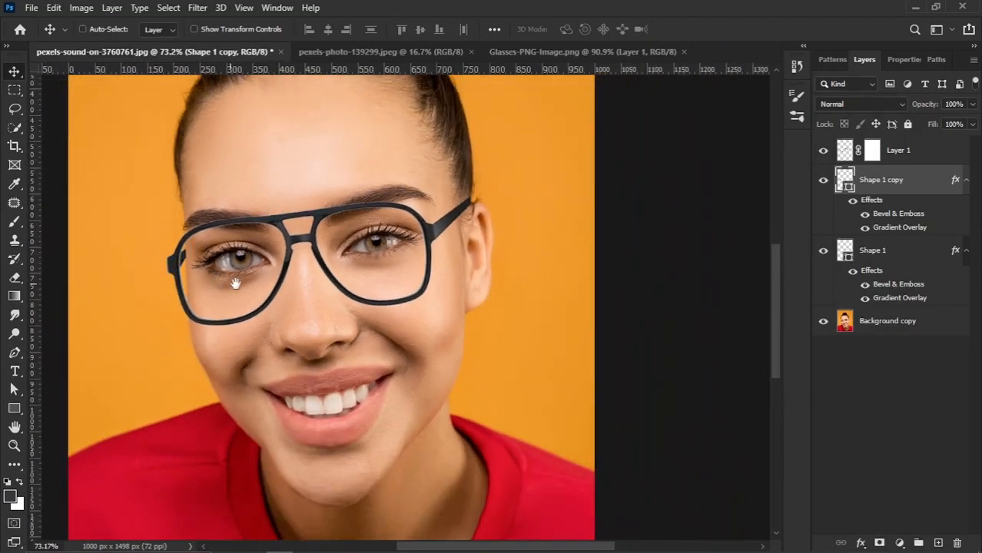
drag(302, 290, 311, 300)
scroll(208, 285, up, 1)
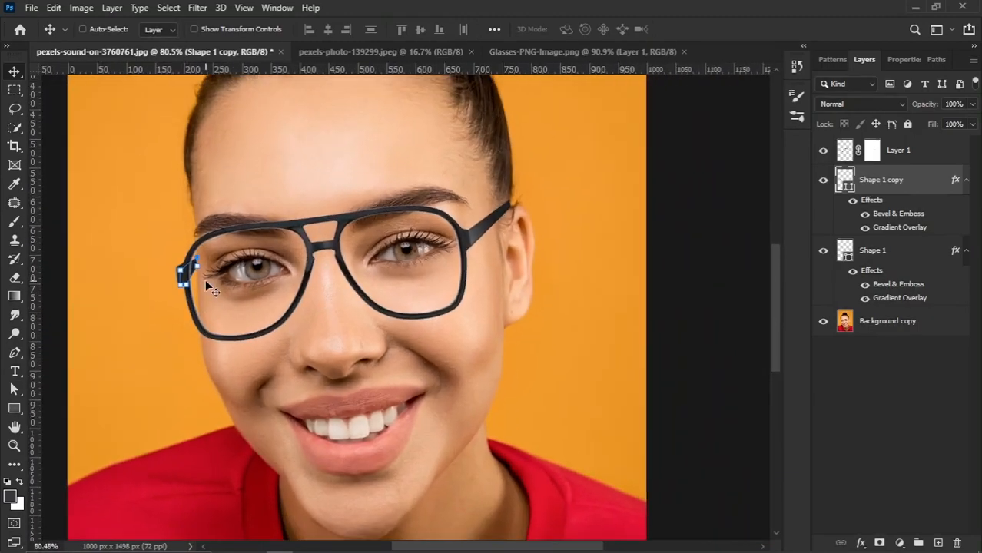
click(932, 159)
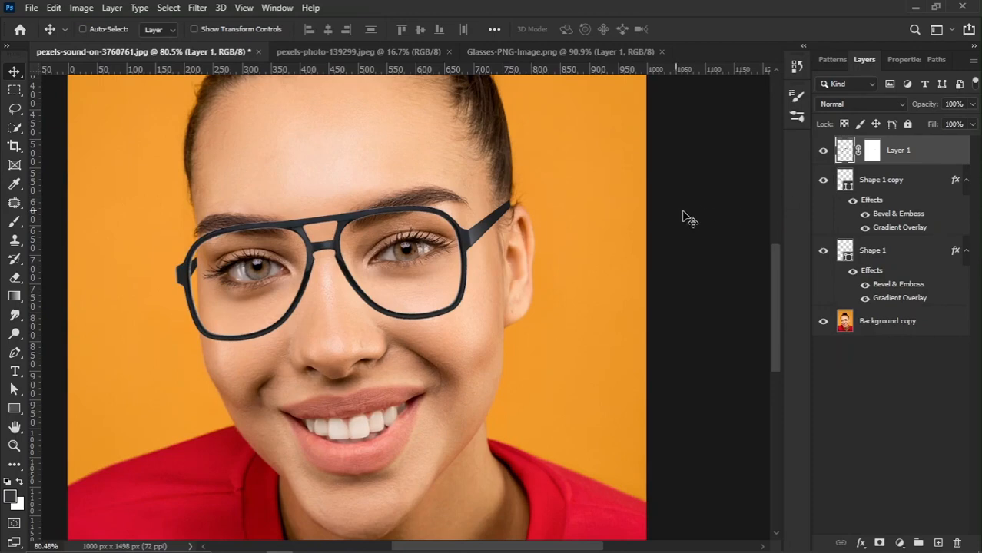
click(825, 152)
click(825, 152)
Start a new Pen tool shape above the Shape 1 copy layer, on the frame's top bar beside the bridge, and set its fill to none
click(909, 183)
click(15, 352)
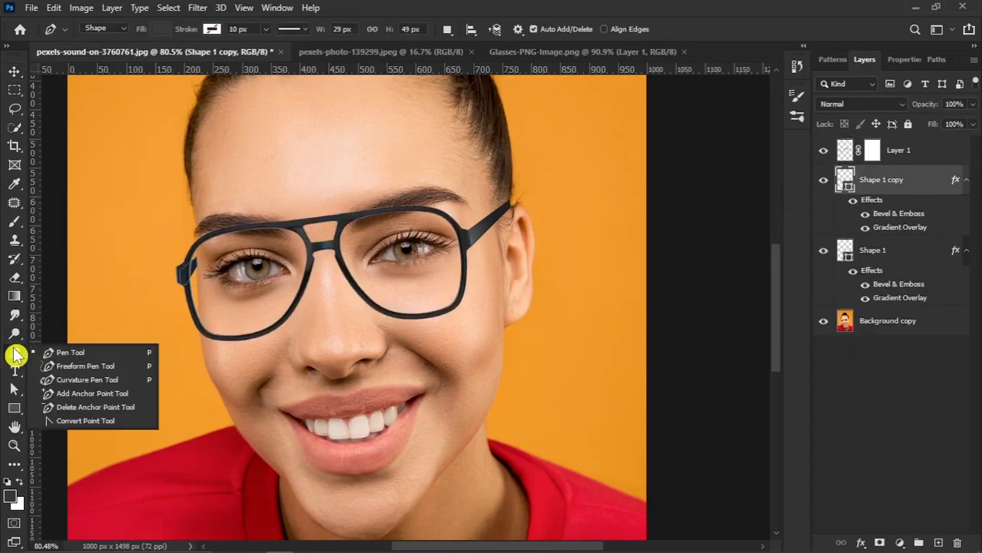
click(80, 356)
drag(175, 278, 278, 229)
scroll(398, 196, up, 2)
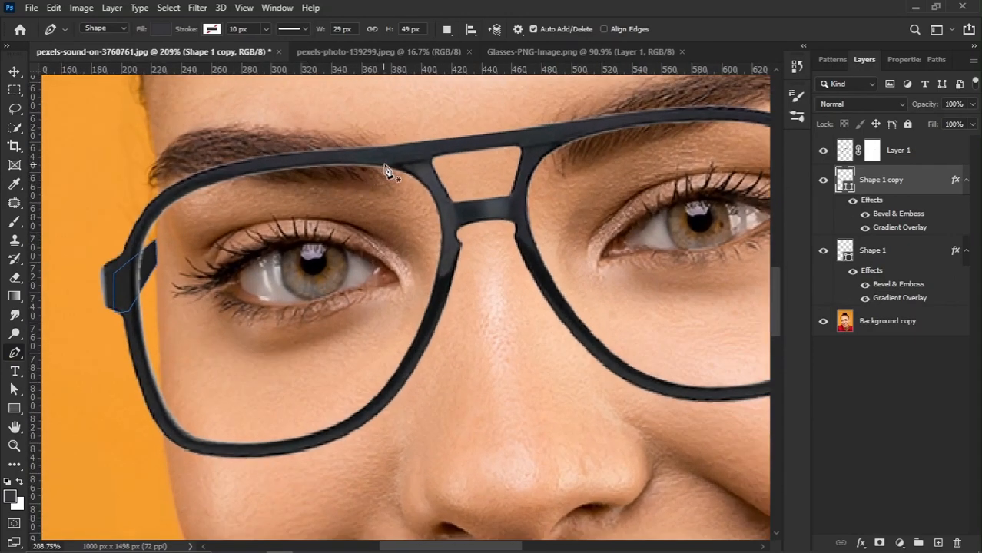
click(411, 166)
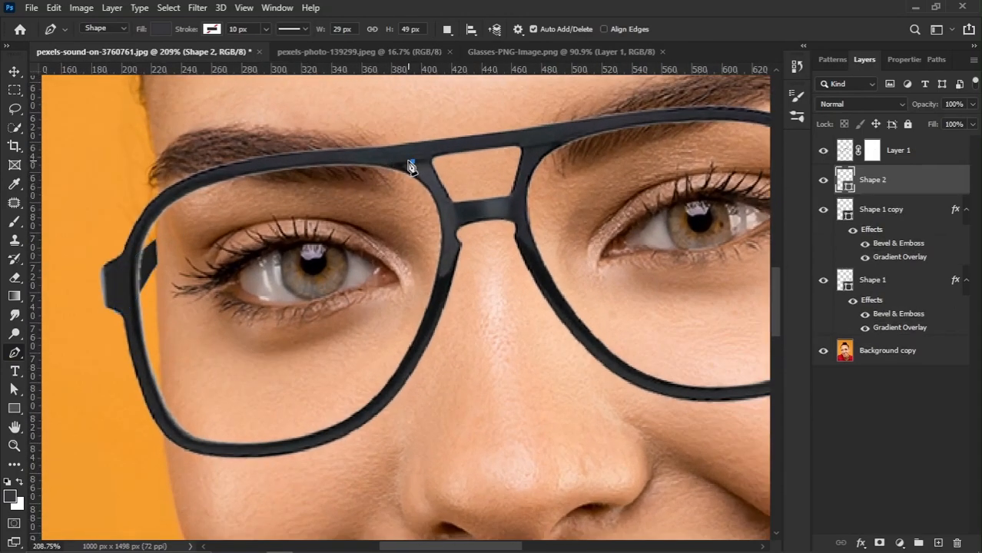
click(159, 31)
click(159, 31)
scroll(222, 178, up, 2)
Trace a closed curved outline about 213 × 195 px along the middle of the frame around the lens opening
drag(217, 178, 129, 217)
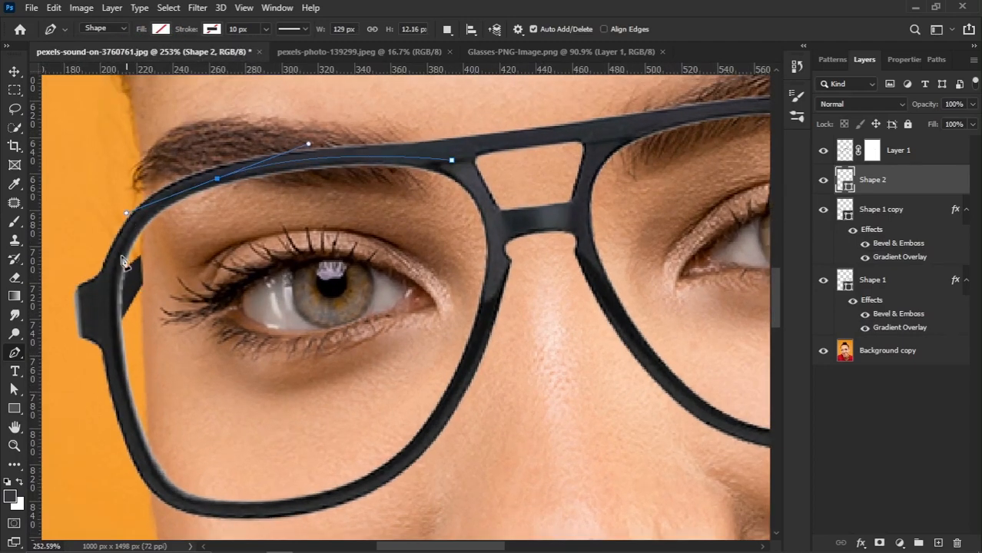
drag(107, 302, 101, 352)
scroll(157, 325, down, 3)
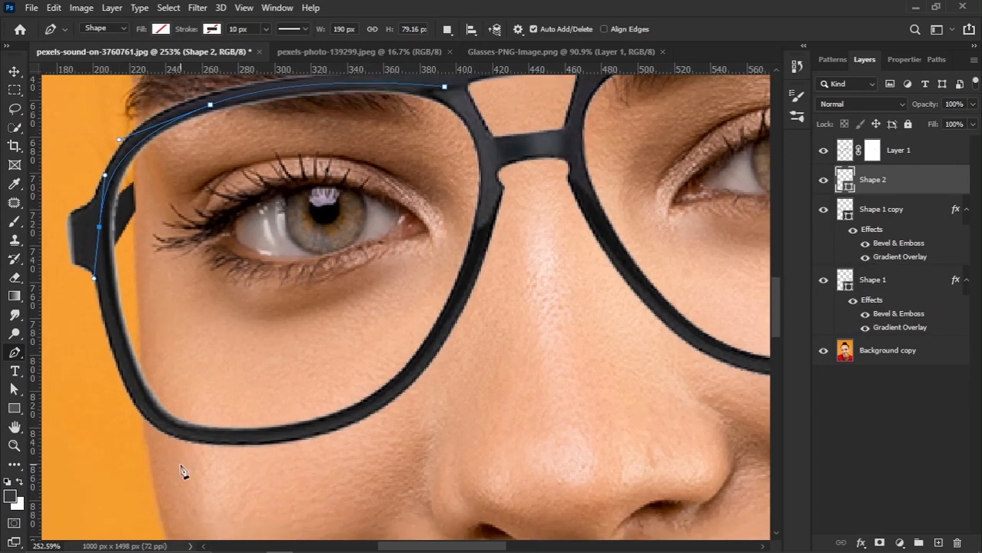
drag(163, 425, 197, 448)
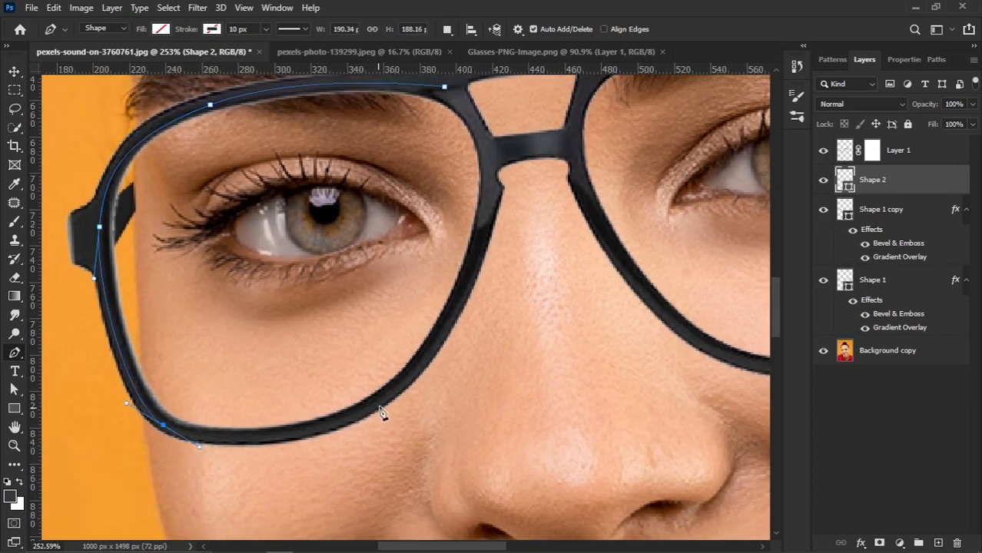
drag(382, 401, 427, 361)
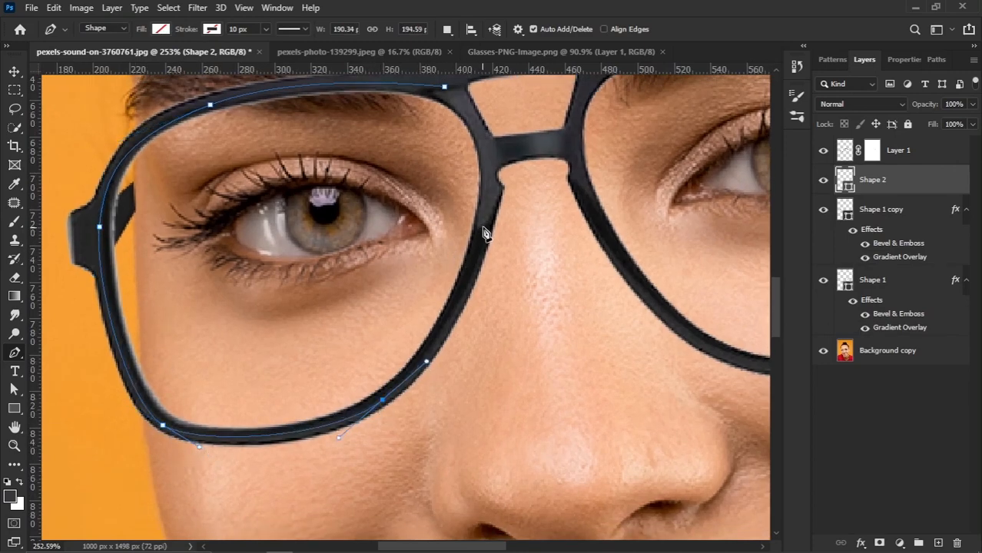
drag(484, 226, 488, 178)
drag(490, 170, 465, 277)
drag(446, 223, 426, 199)
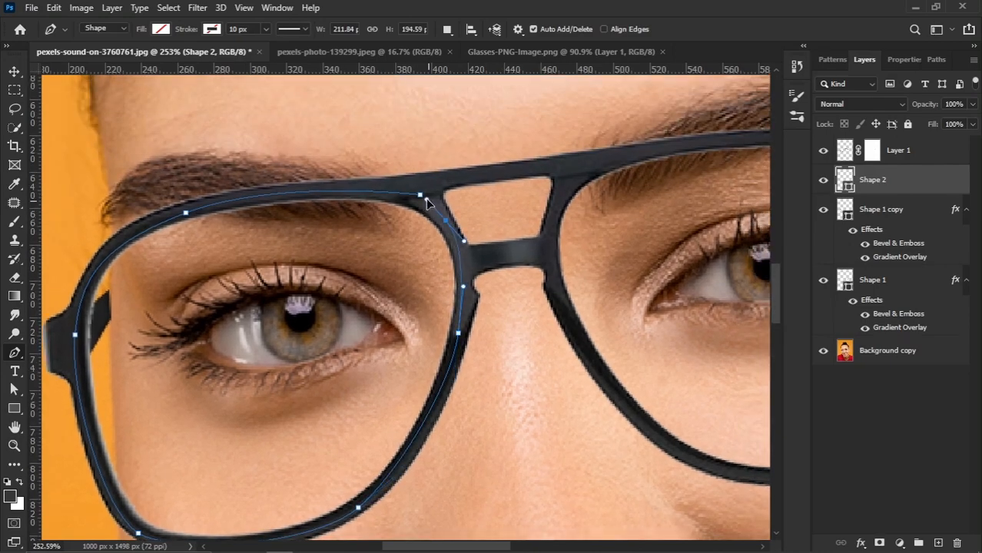
Fill the traced lens shape with white
click(161, 28)
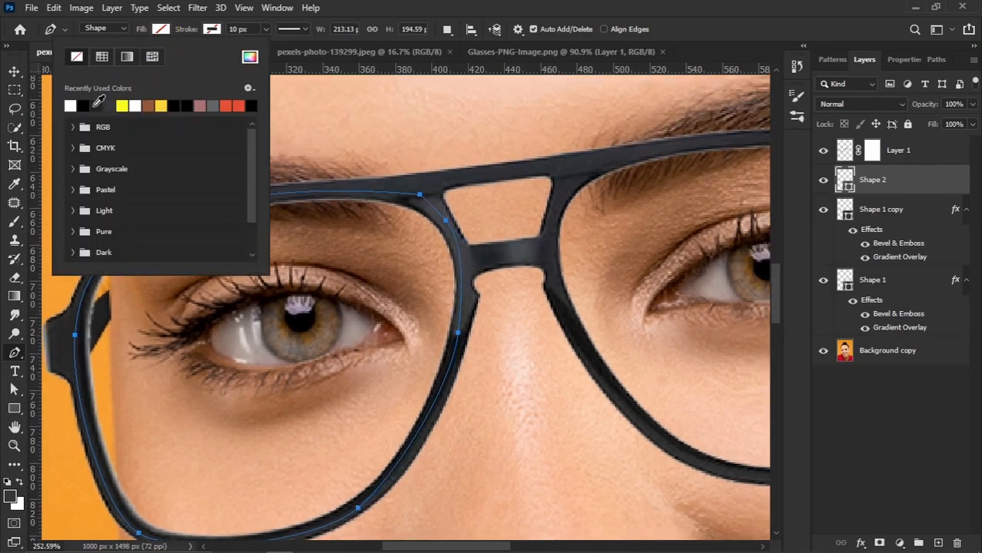
click(76, 101)
click(160, 28)
click(14, 71)
Duplicate the white lens shape and move the copy over the other lens opening
scroll(241, 210, down, 4)
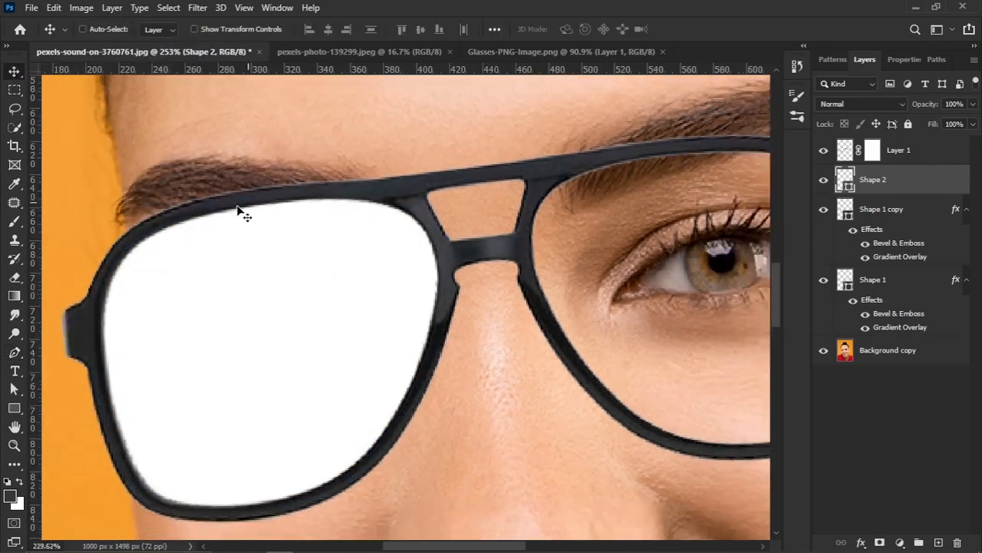
scroll(500, 278, up, 1)
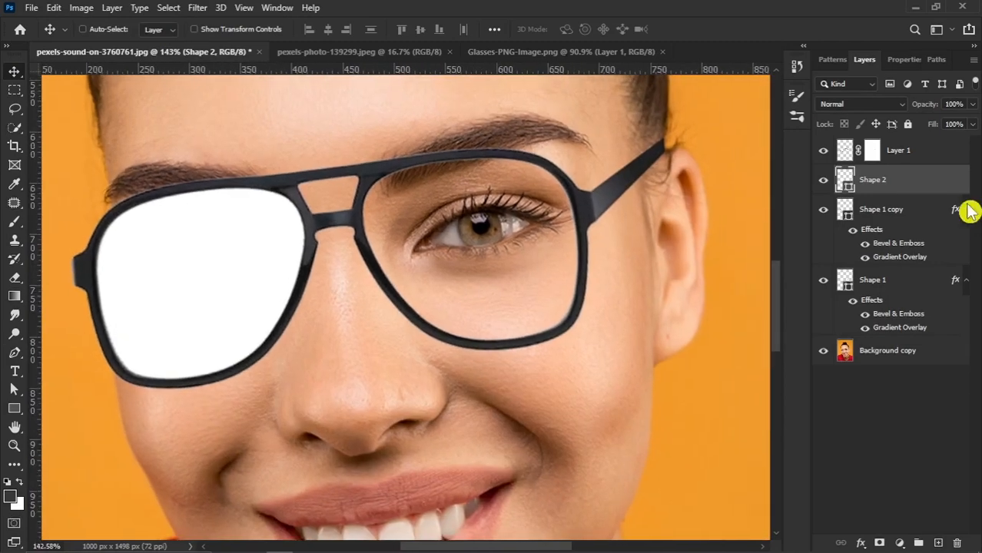
drag(895, 189, 938, 544)
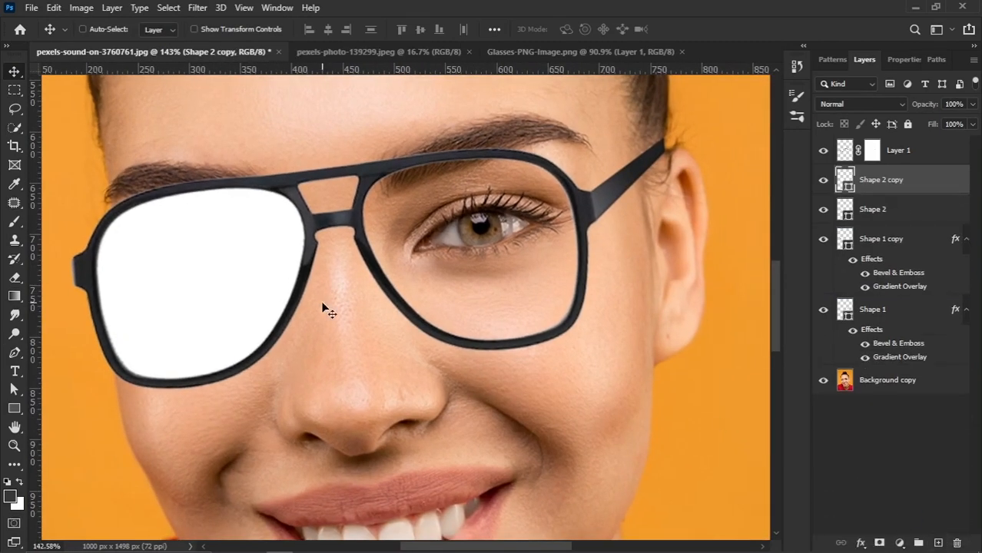
drag(320, 301, 528, 256)
Use Direct Selection to move the copied lens's upper inner, lower and outer anchor points and handles onto the surrounding frame
click(14, 389)
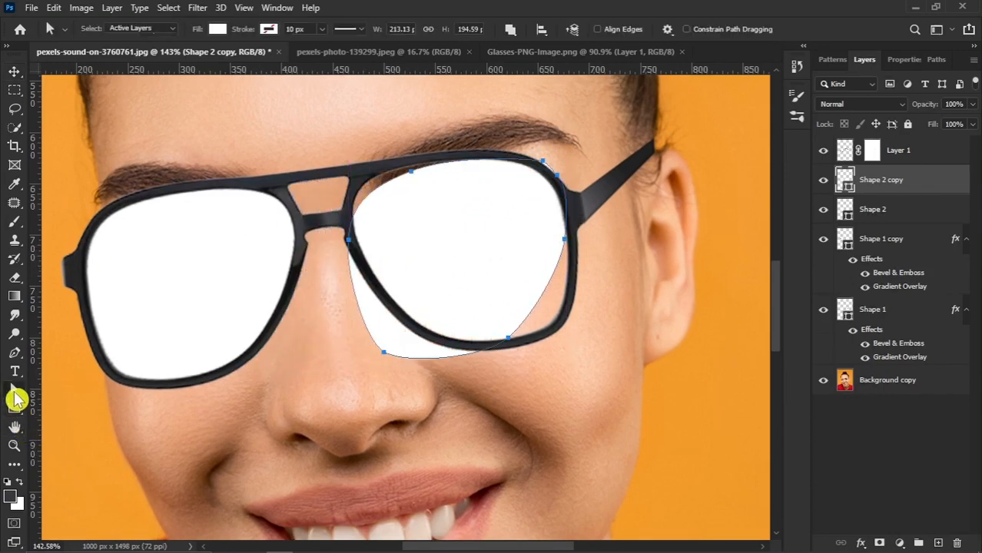
right_click(14, 390)
click(76, 391)
scroll(430, 252, up, 2)
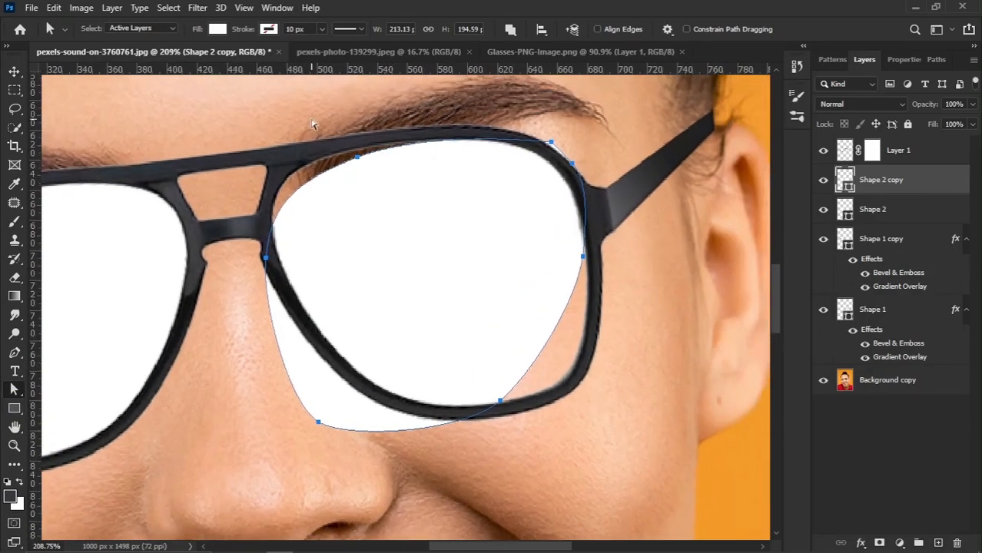
scroll(358, 159, up, 1)
drag(359, 161, 335, 141)
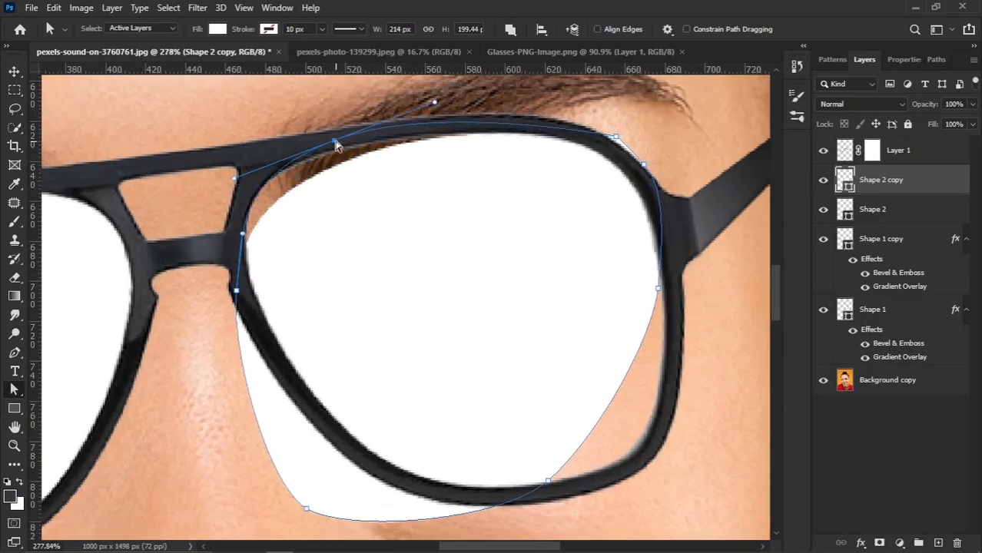
click(236, 290)
scroll(300, 385, down, 1)
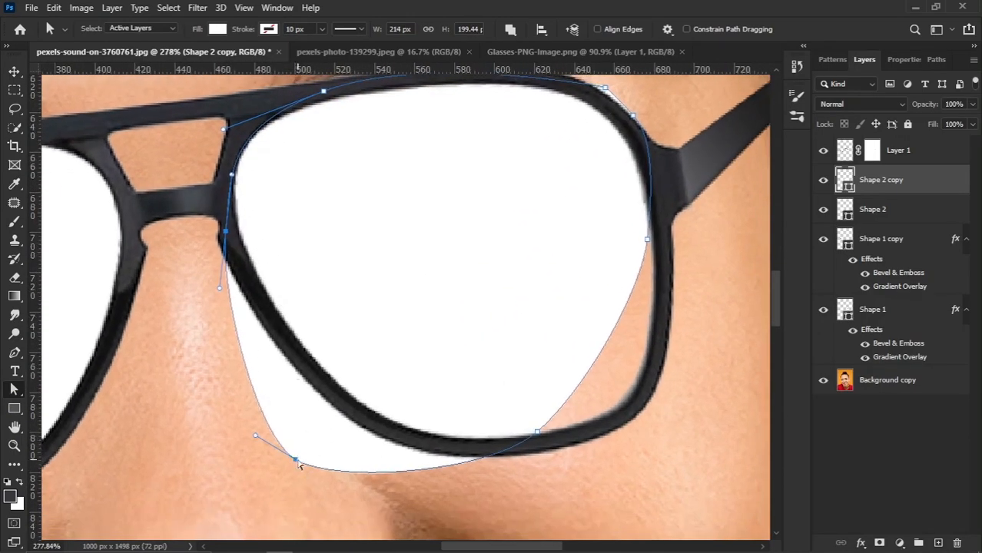
drag(299, 464, 364, 417)
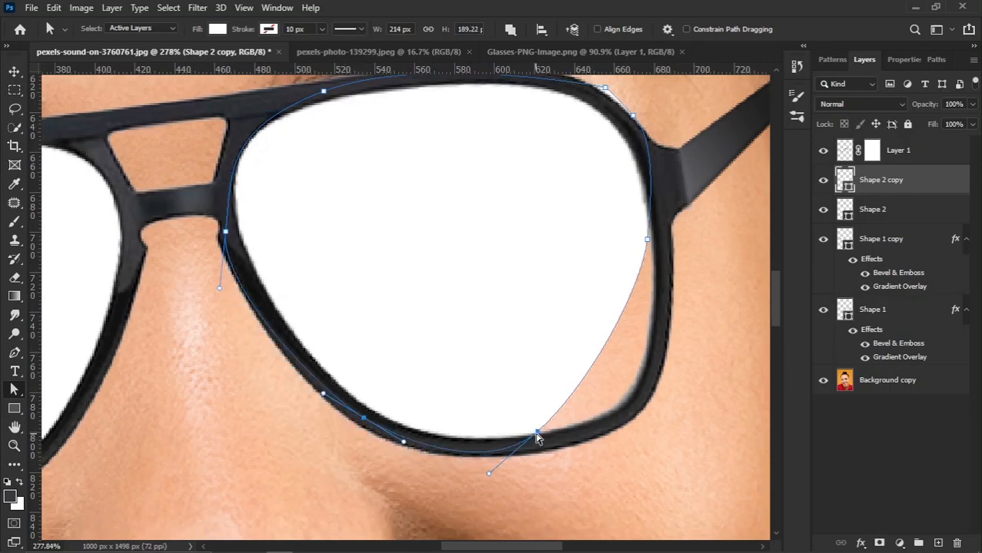
drag(537, 437, 619, 424)
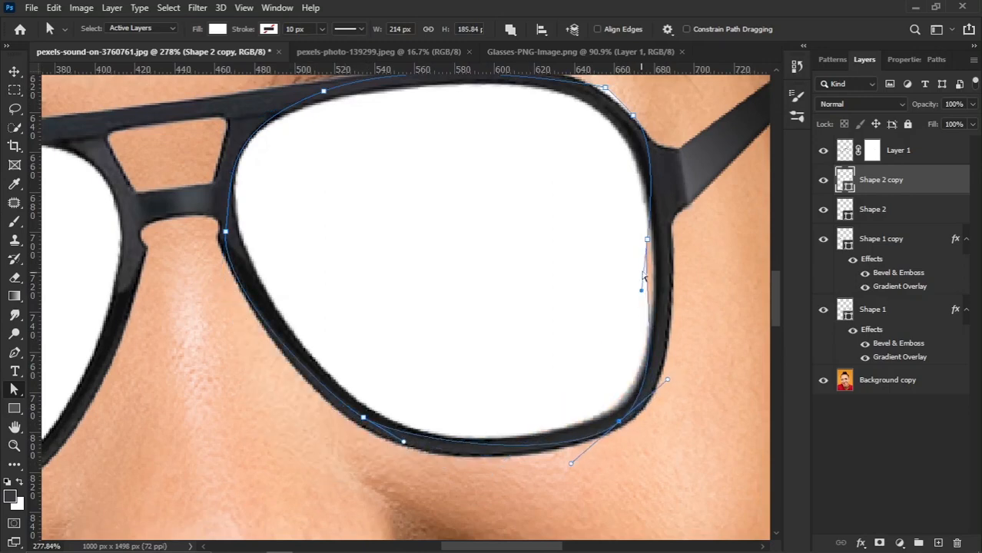
drag(642, 292, 661, 290)
Refine the copied lens's upper outer corner, nose-side curve and lower edge to follow the frame, at about 219 × 186 px
scroll(630, 258, up, 1)
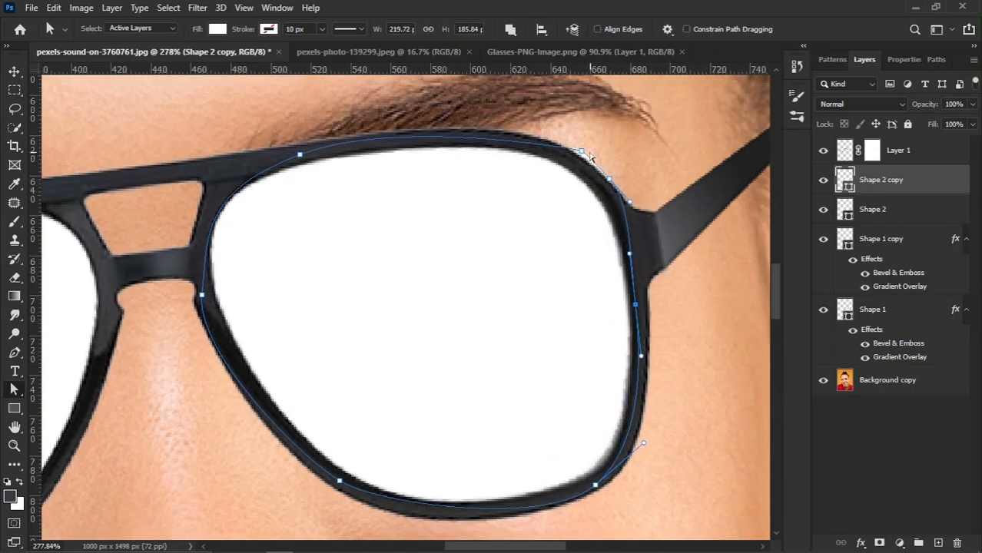
drag(608, 182, 611, 198)
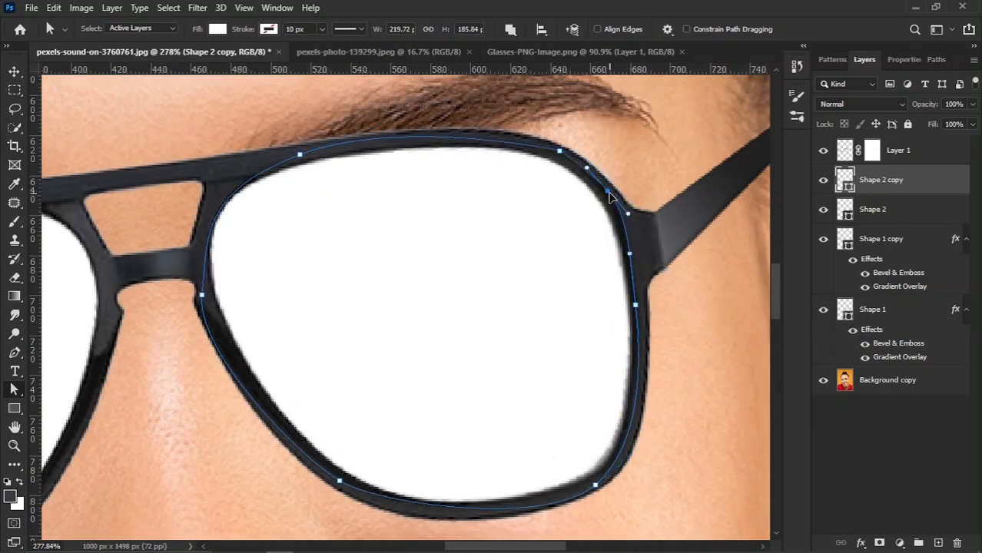
click(201, 294)
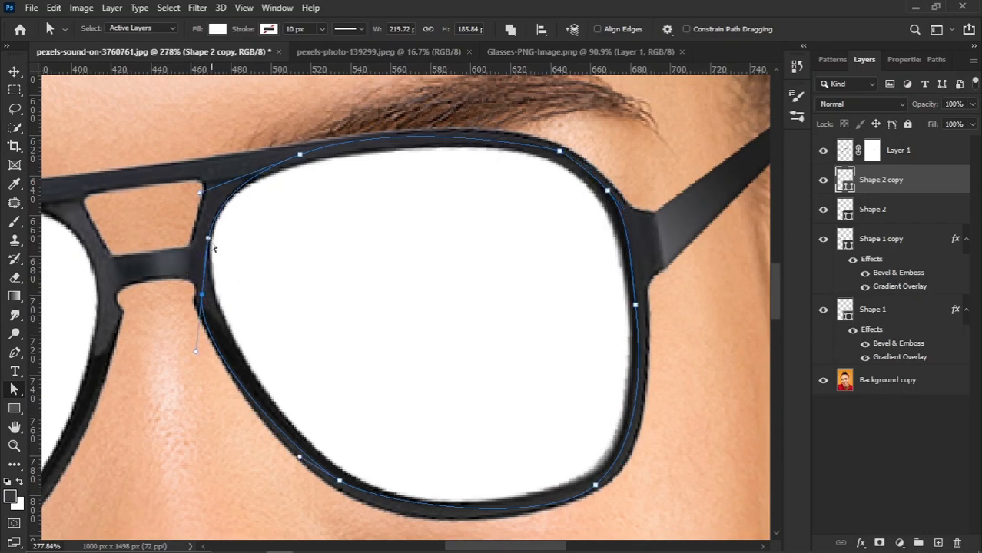
drag(207, 239, 196, 236)
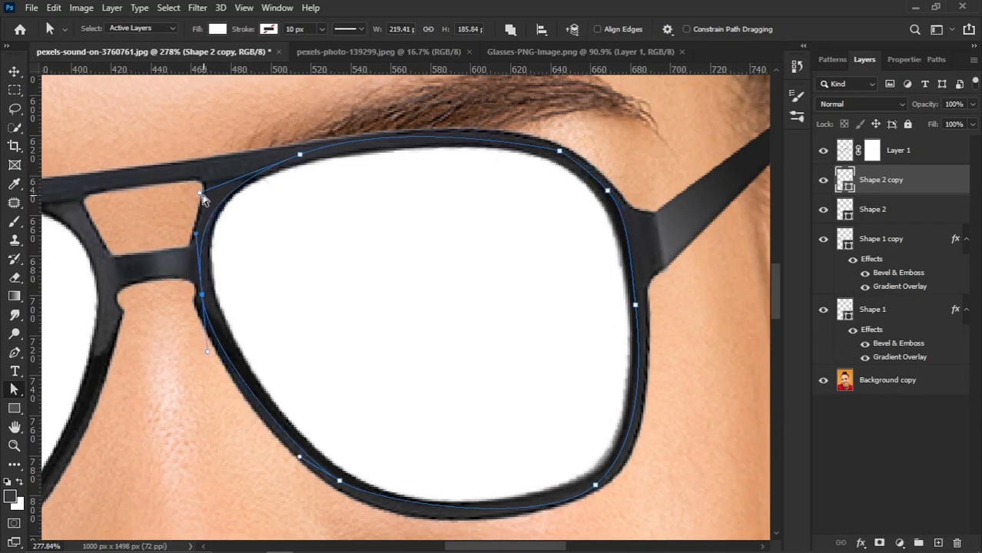
drag(200, 193, 195, 189)
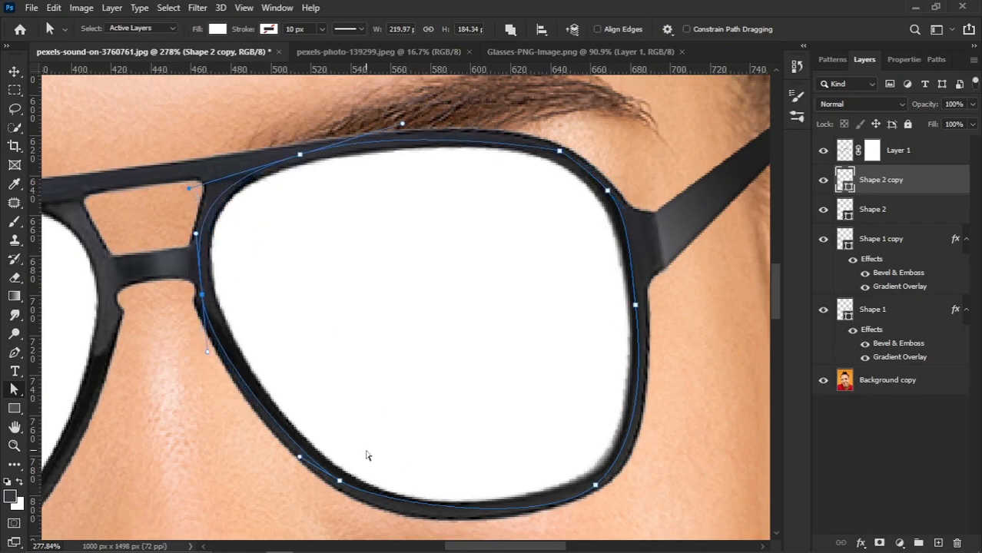
click(368, 493)
drag(372, 501, 385, 521)
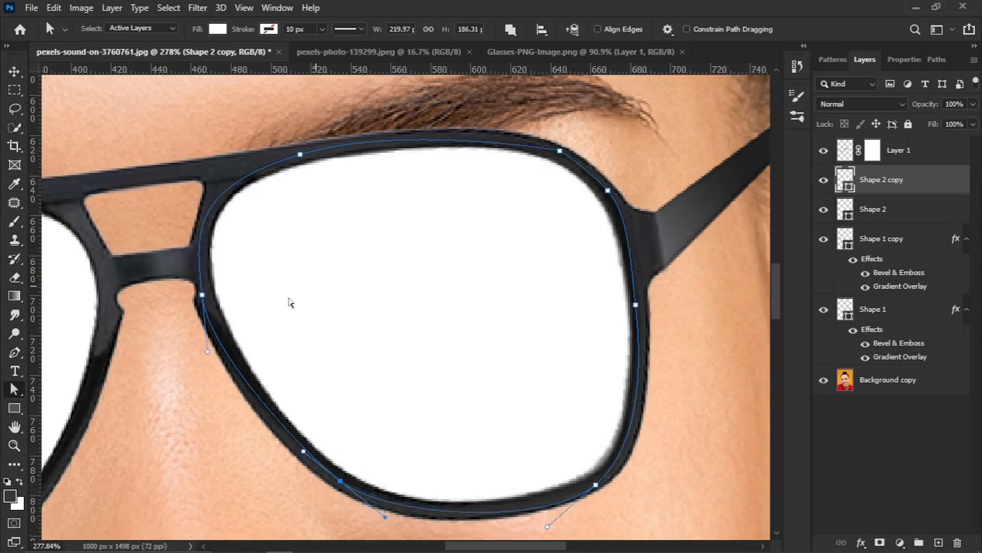
click(204, 297)
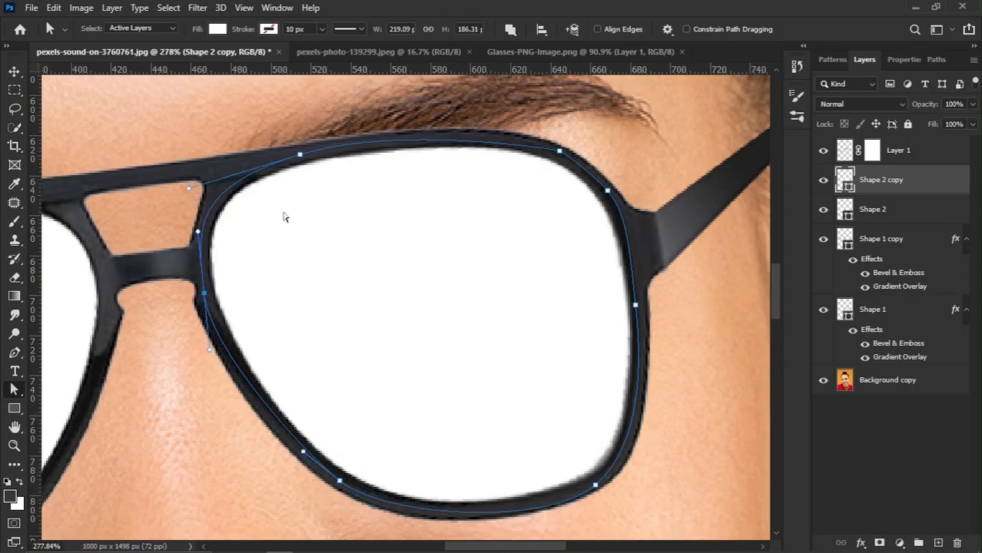
click(14, 71)
scroll(405, 154, down, 10)
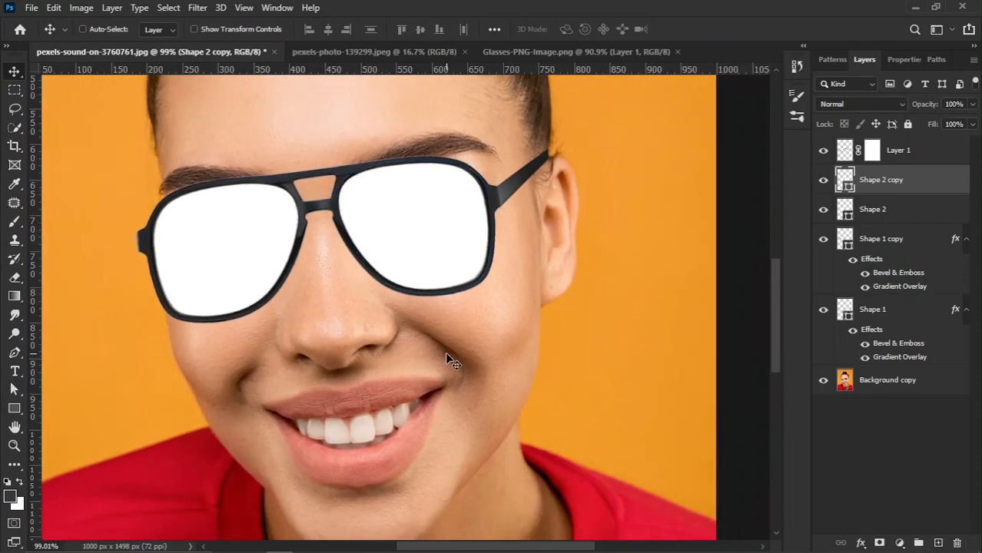
Merge the Shape 2 and Shape 2 copy lens layers into one shape layer
click(891, 211)
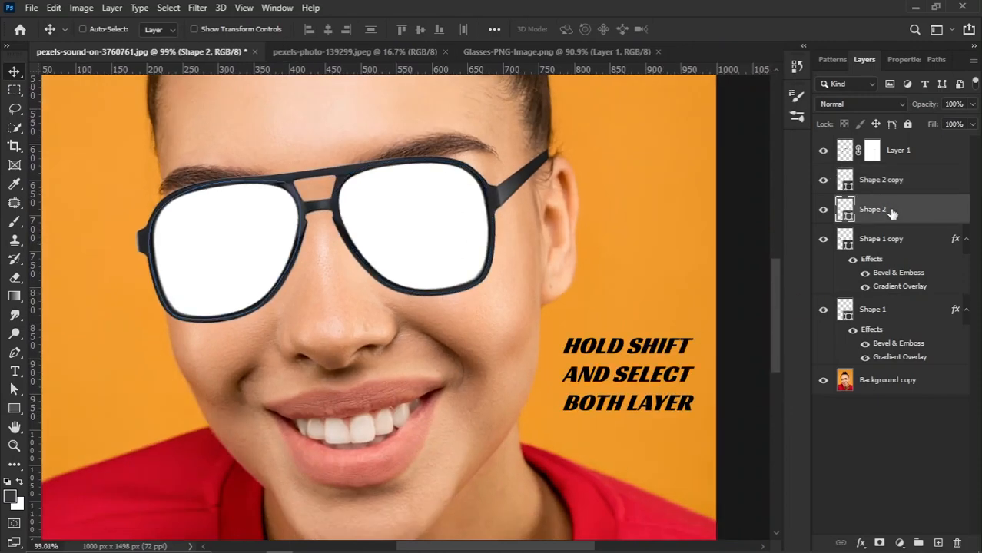
shift+click(886, 191)
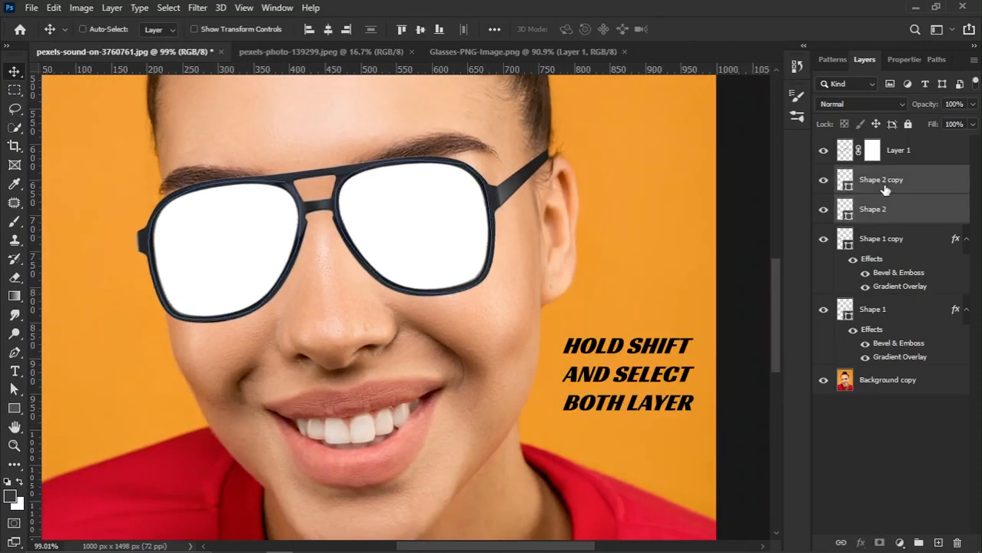
right_click(885, 192)
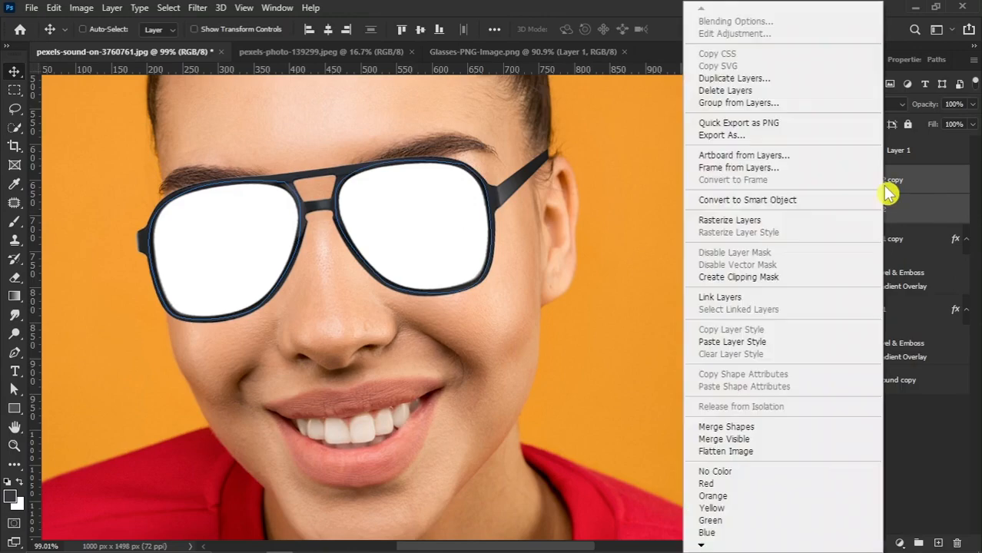
click(749, 426)
Add a Gradient Overlay to the merged Shape 2 copy lens layer using the black-to-white preset from the Basics gradients
mouse_move(487, 257)
mouse_down()
mouse_move(474, 319)
mouse_move(476, 253)
mouse_up()
scroll(230, 215, down, 1)
scroll(372, 235, down, 2)
scroll(368, 226, up, 2)
drag(368, 226, 372, 245)
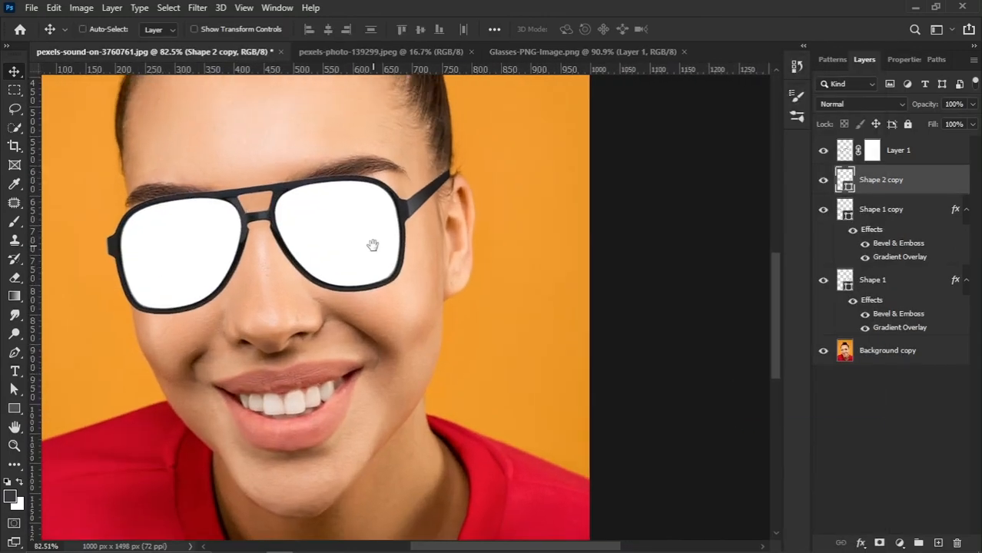
scroll(388, 256, up, 1)
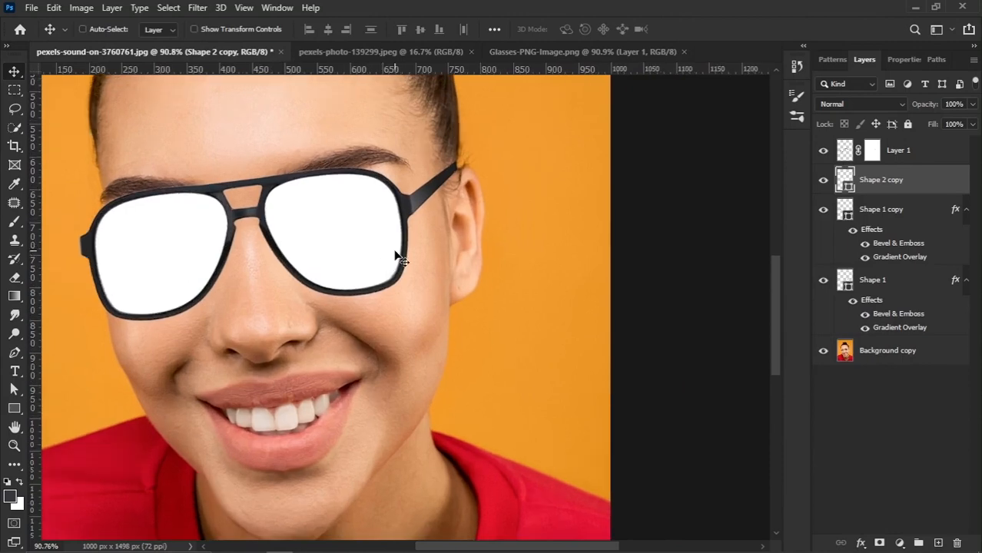
right_click(932, 186)
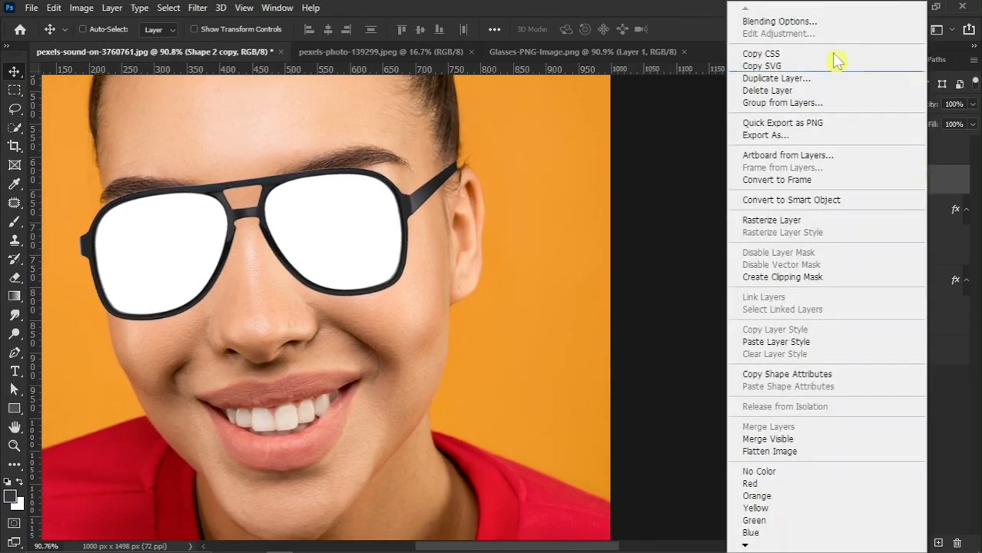
click(806, 23)
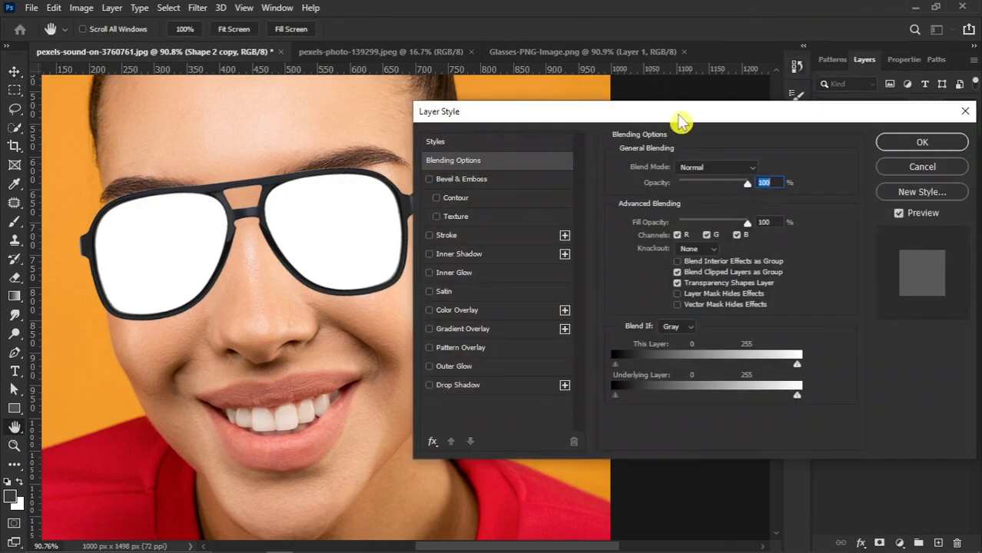
drag(681, 122, 676, 123)
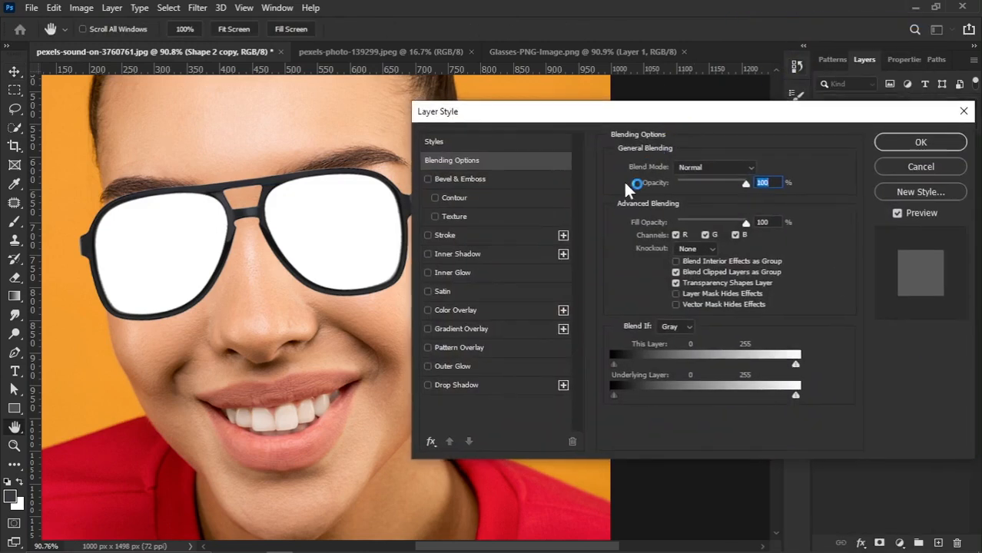
click(473, 331)
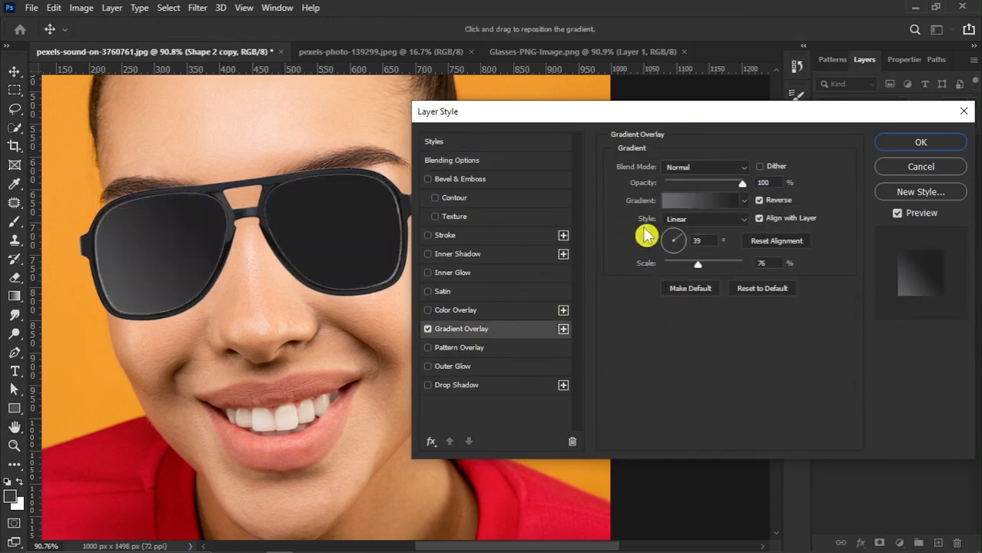
click(678, 201)
click(544, 152)
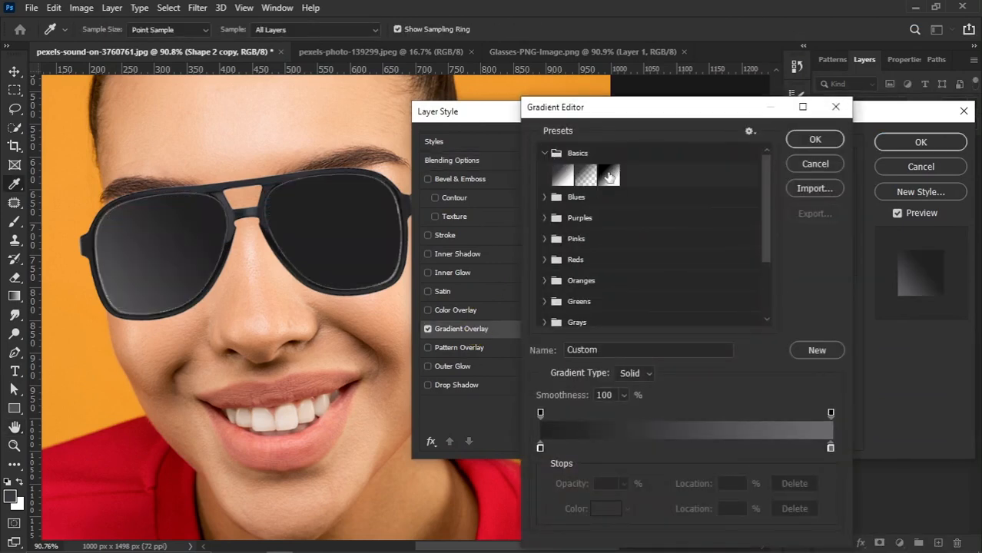
click(608, 174)
click(815, 140)
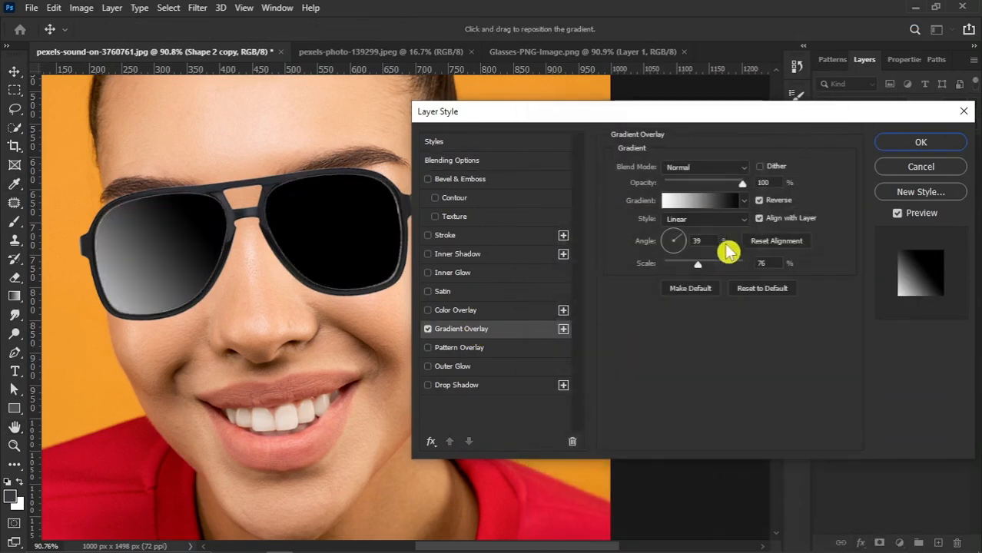
Set the lens gradient's angle to 90° and its scale to 117%, and reposition it slightly on the lenses
click(696, 242)
text(90)
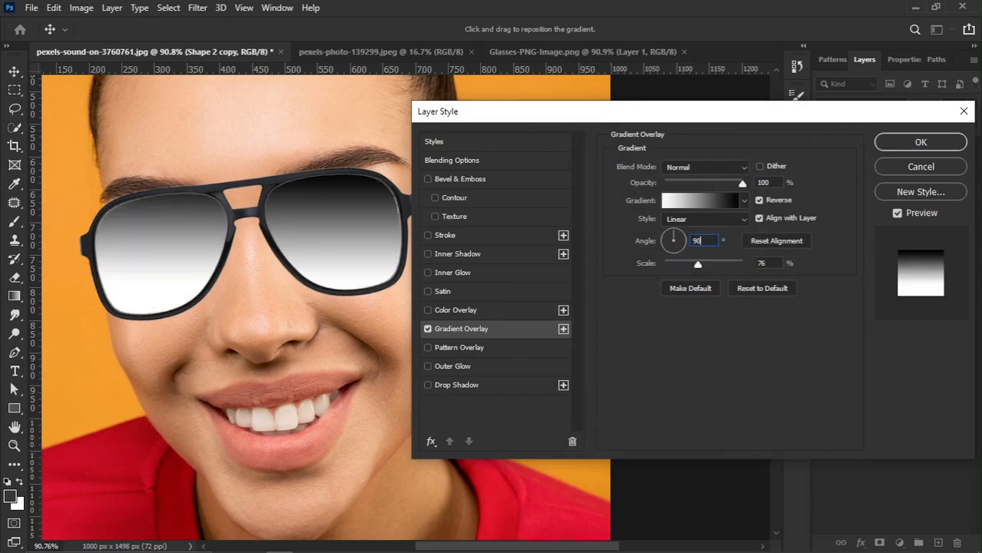
click(721, 265)
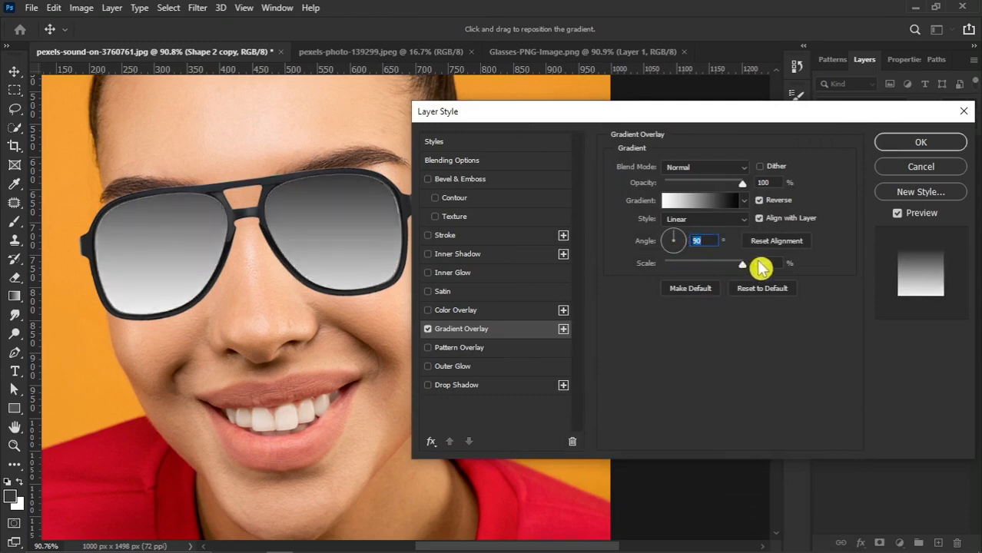
drag(726, 282, 723, 278)
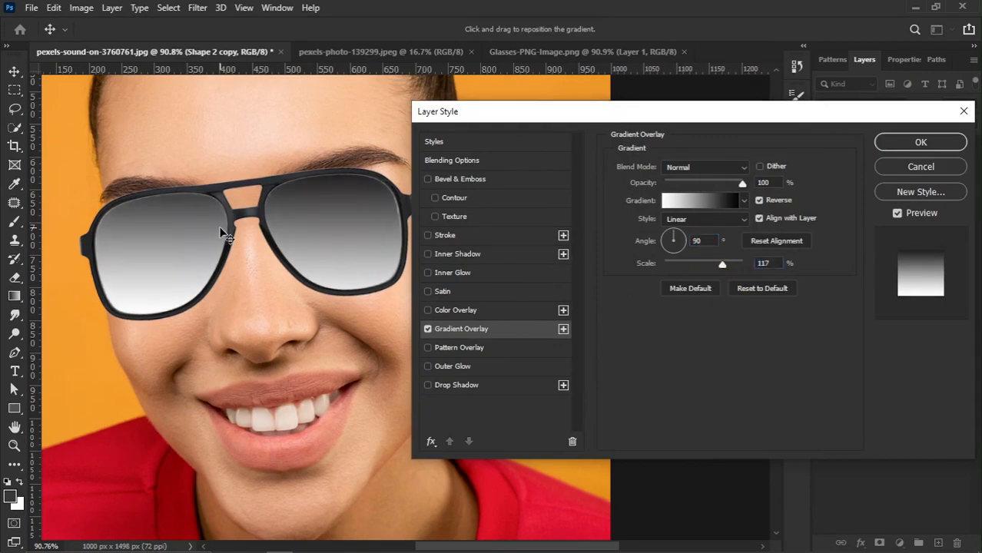
drag(221, 233, 223, 238)
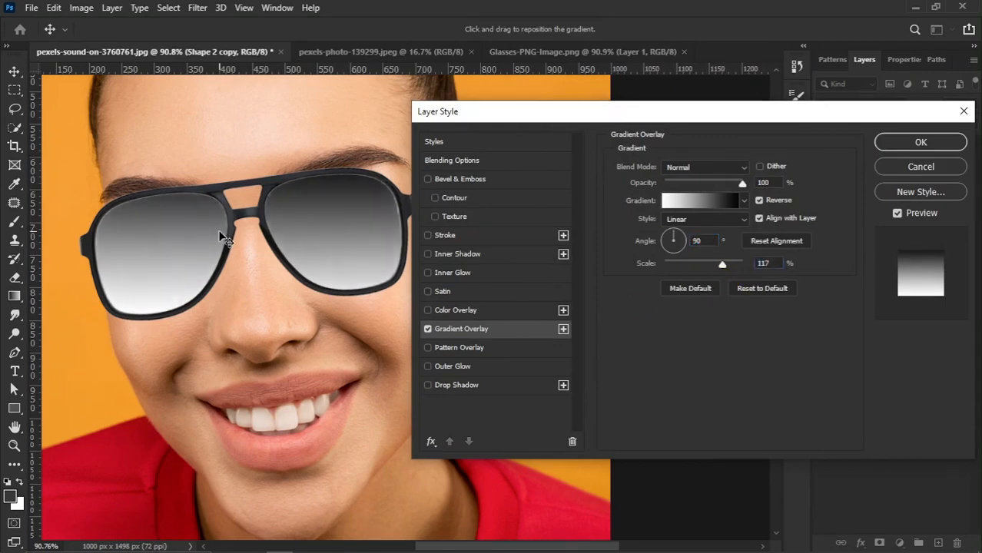
Apply the Gradient Overlay in Soft Light blend mode and set the Shape 2 copy layer's blend mode to Multiply
click(686, 169)
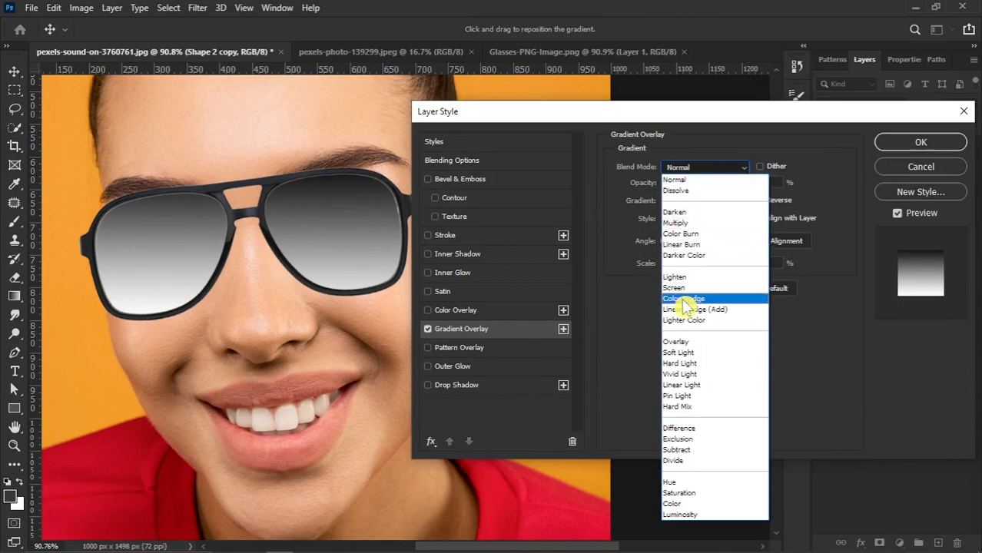
click(695, 355)
click(905, 144)
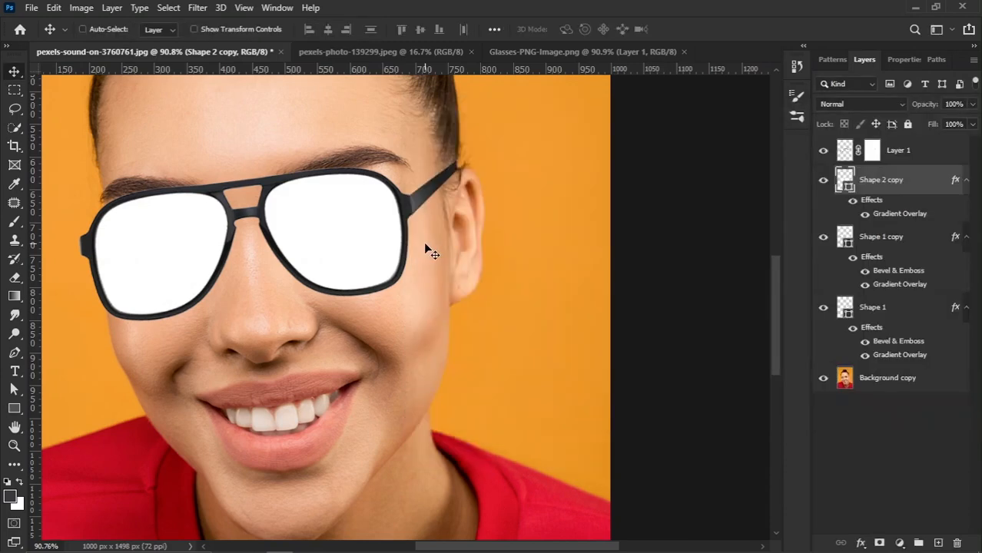
click(859, 104)
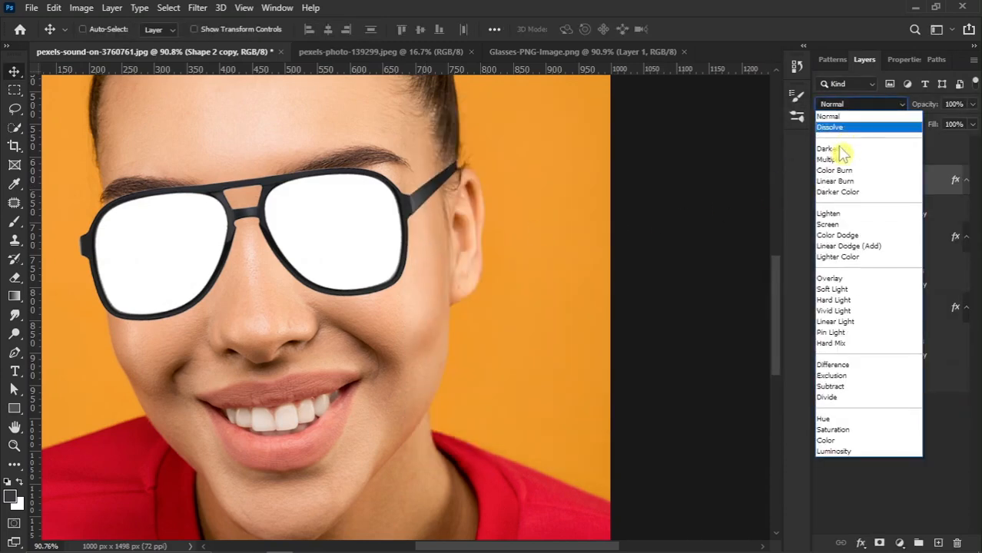
click(832, 160)
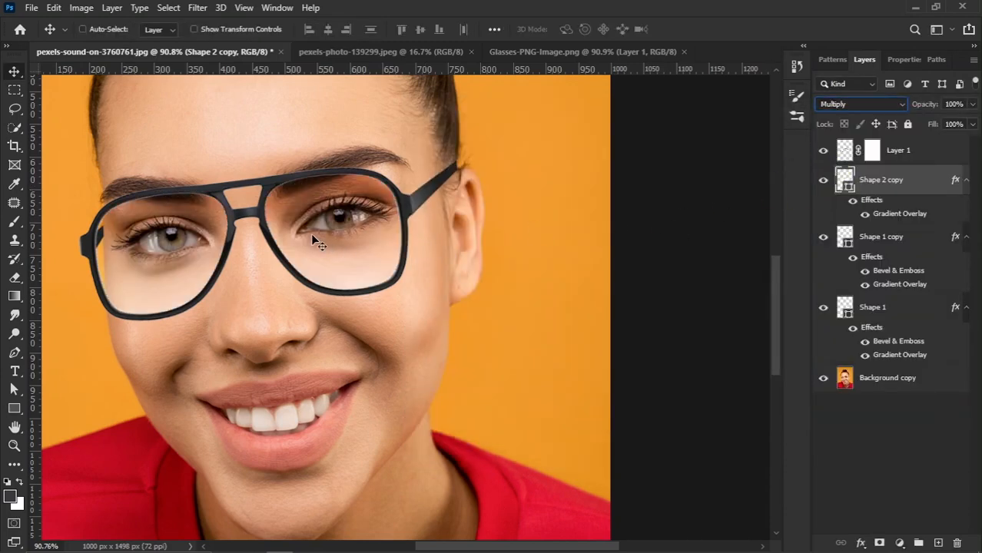
Add a Color Overlay to the Shape 2 copy lens layer, try the Normal blend mode, and set it back to Multiply
scroll(330, 228, down, 3)
scroll(330, 228, up, 4)
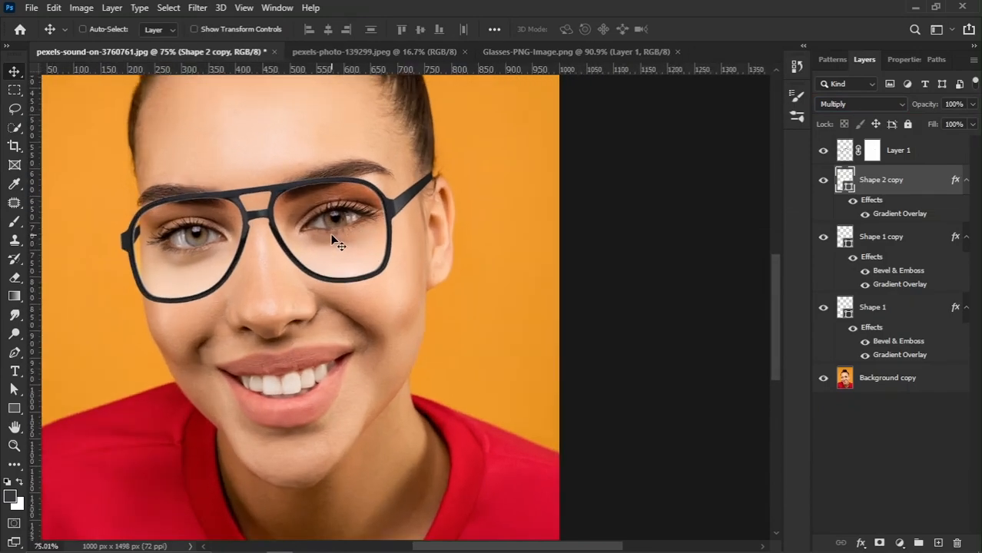
drag(360, 254, 354, 256)
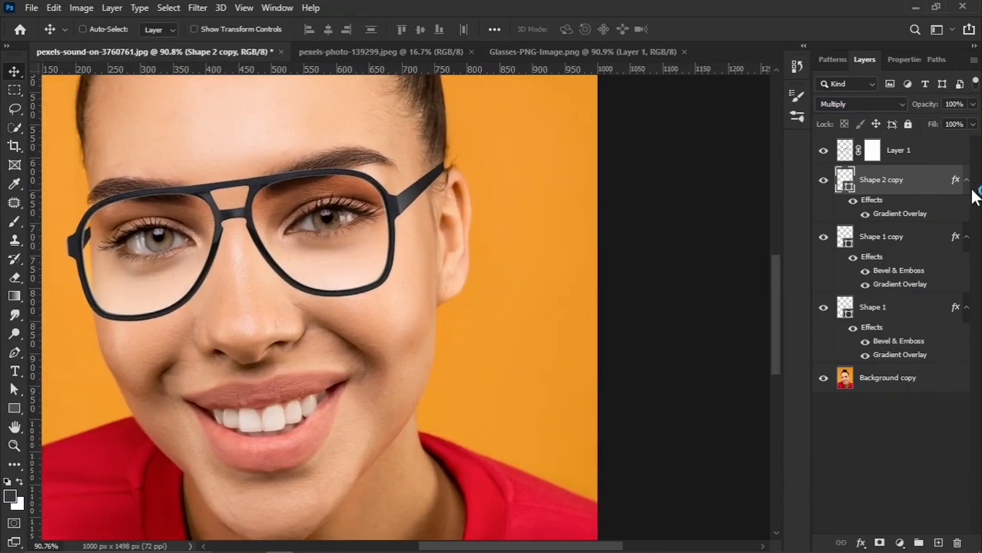
right_click(929, 195)
click(768, 23)
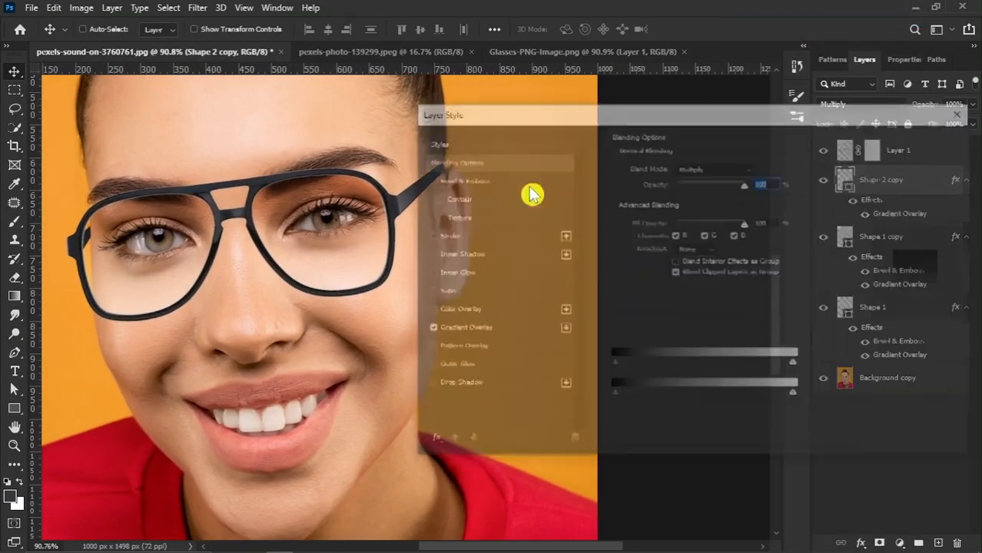
drag(500, 115, 510, 115)
click(465, 311)
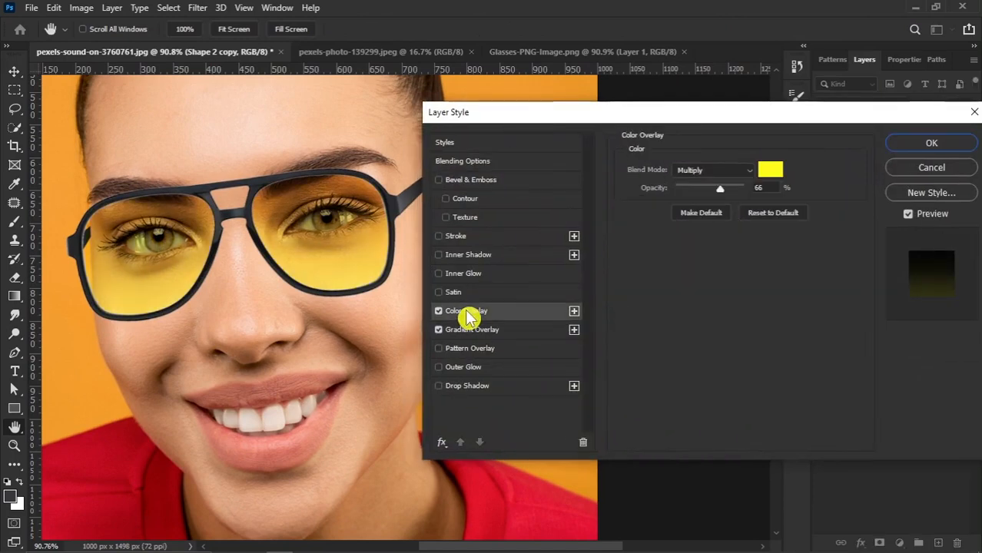
click(711, 170)
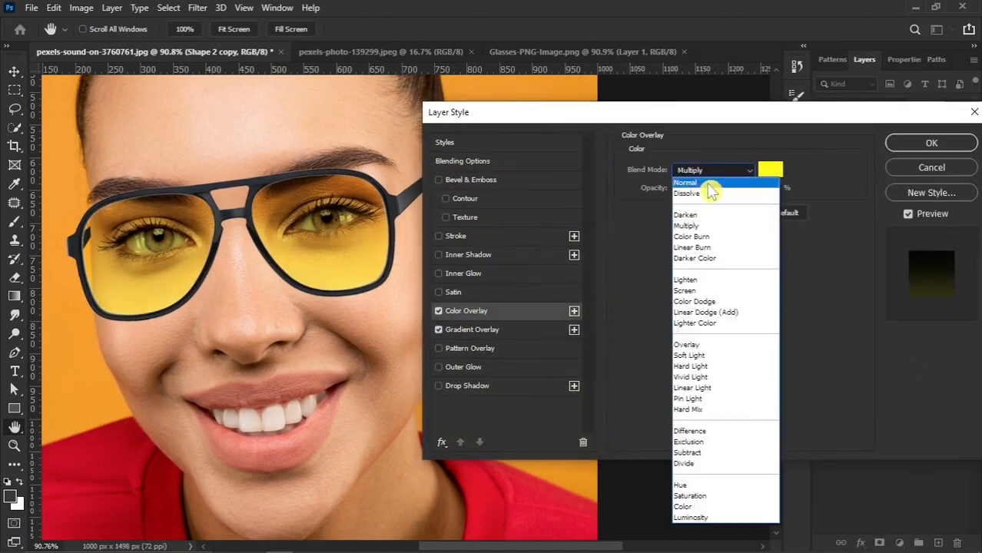
click(713, 182)
click(715, 171)
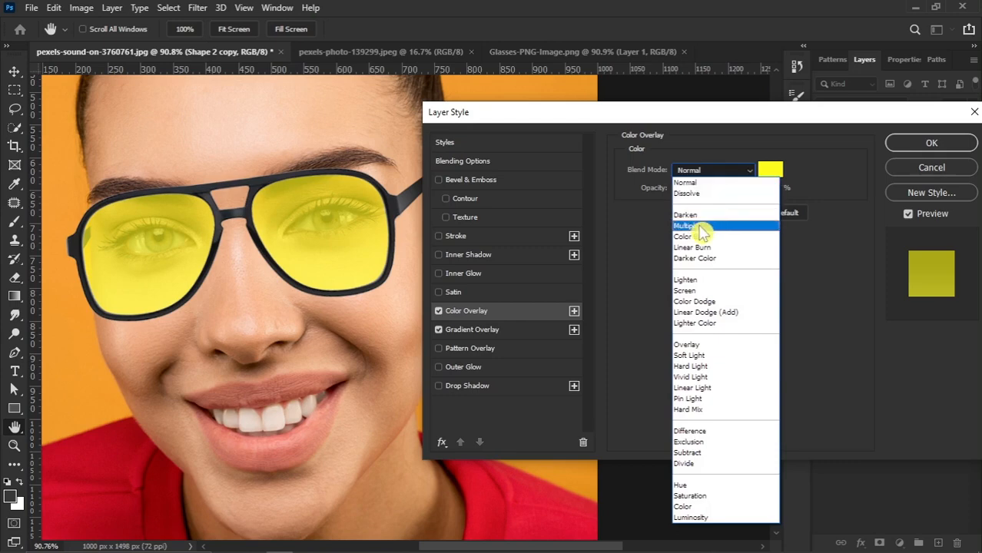
click(701, 219)
Change the lens Color Overlay to golden yellow ffdd1e and fine-tune its opacity
click(768, 171)
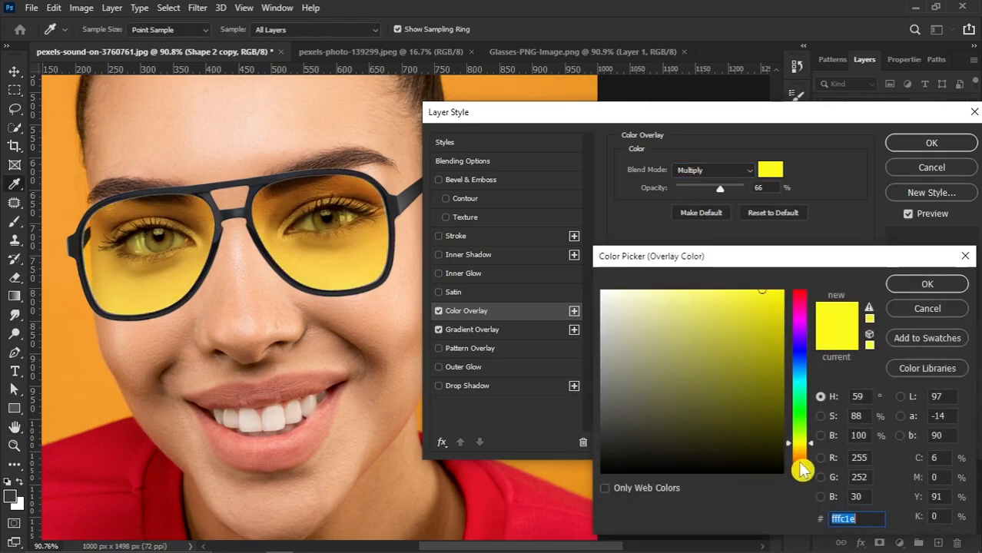
drag(812, 451, 815, 455)
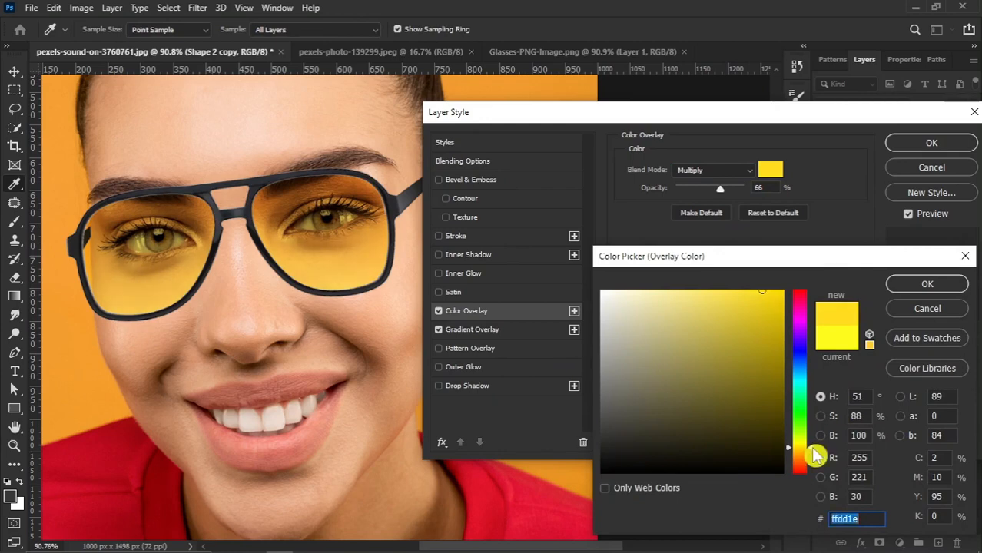
click(927, 284)
mouse_move(720, 189)
mouse_down()
mouse_move(727, 197)
mouse_move(719, 197)
mouse_up()
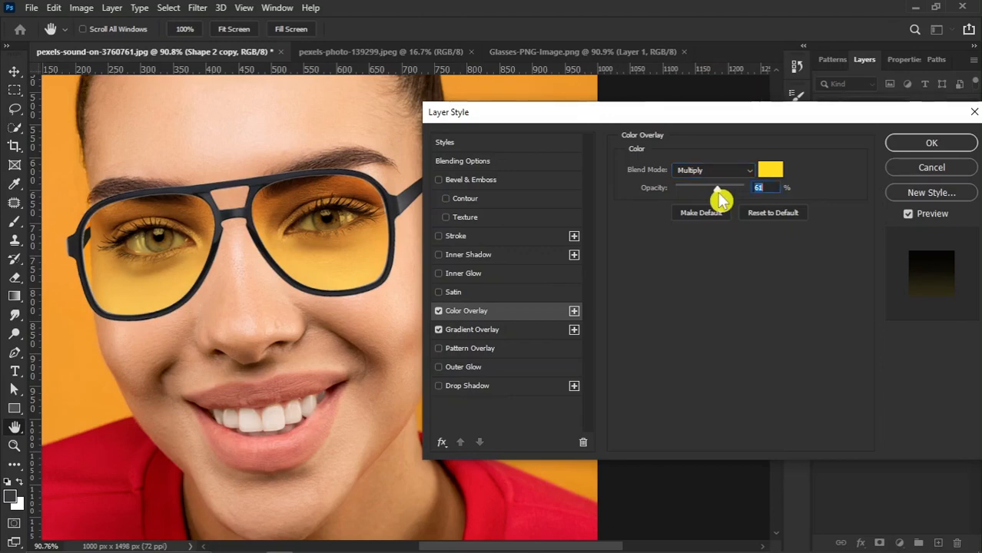
mouse_move(720, 198)
mouse_down()
mouse_move(693, 199)
mouse_move(722, 200)
mouse_up()
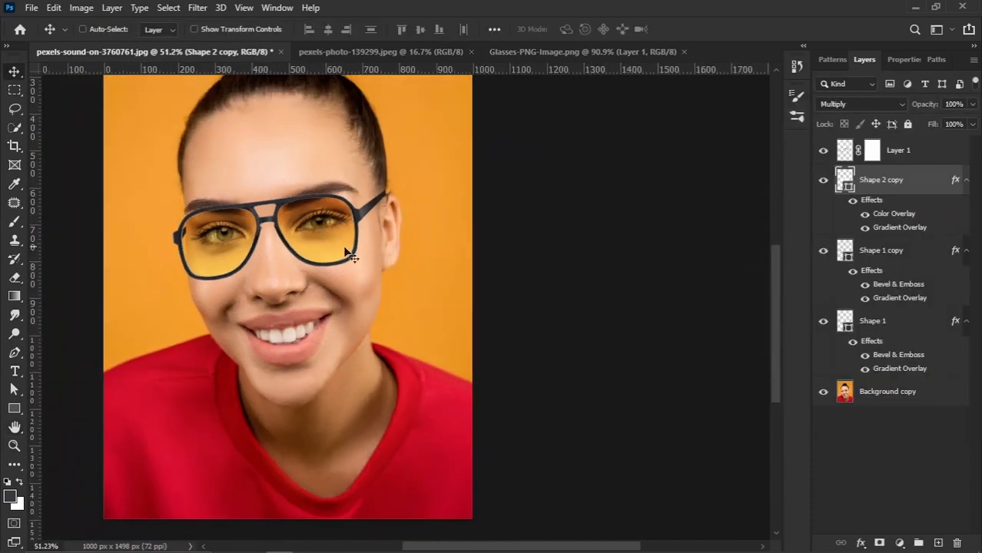
Reduce the lens layer's Gradient Overlay scale to 104%, shift the gradient slightly downward on the lenses, and apply it
scroll(326, 223, up, 3)
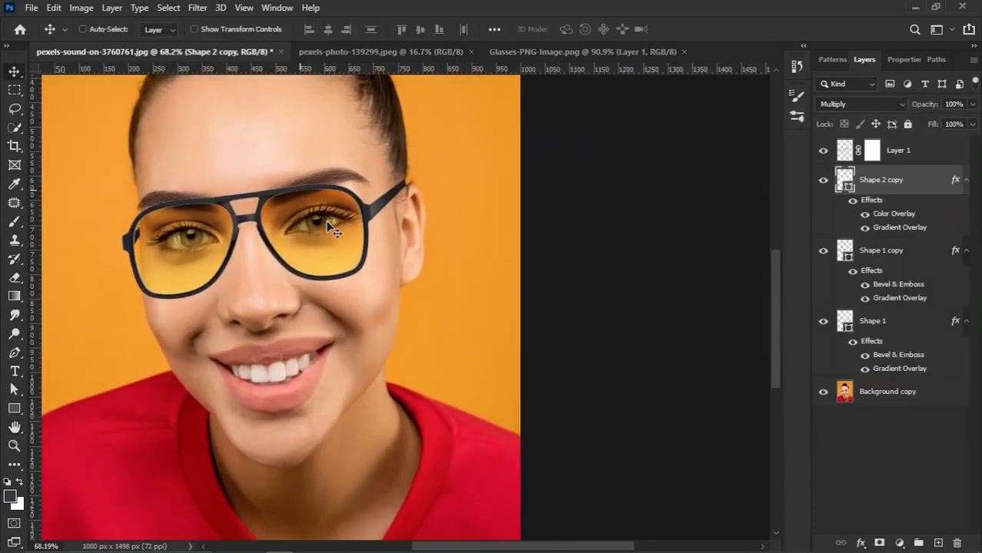
double_click(880, 229)
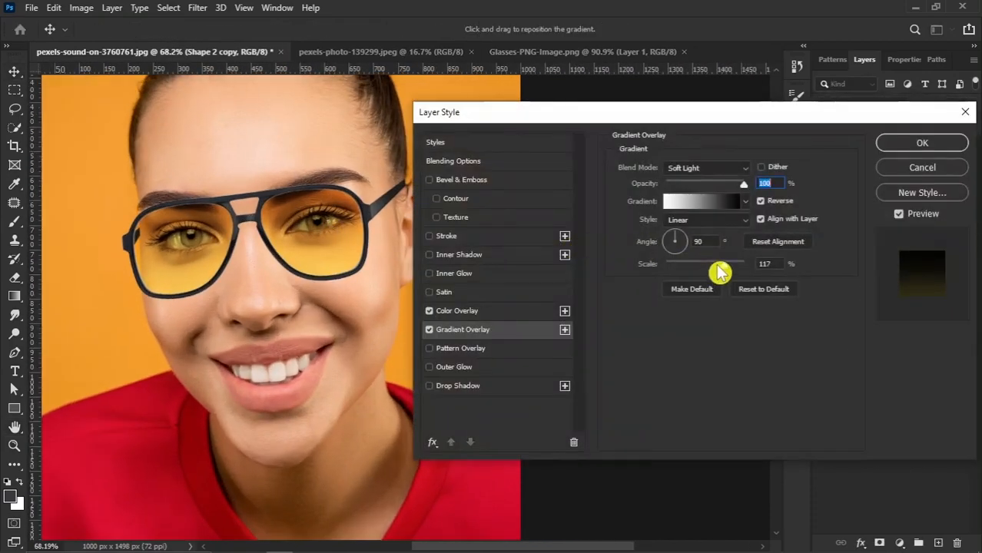
drag(713, 260, 716, 263)
drag(289, 217, 289, 223)
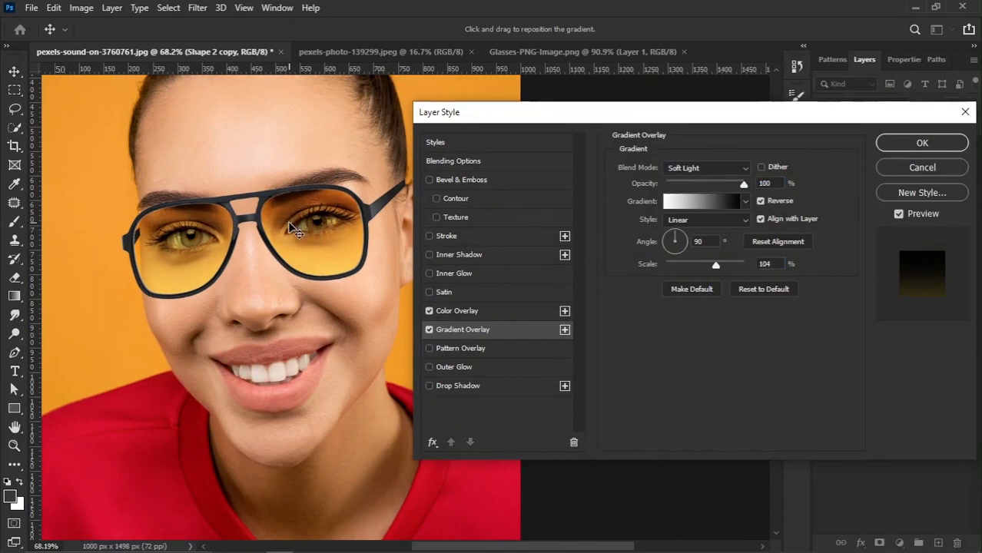
click(925, 145)
key(Return)
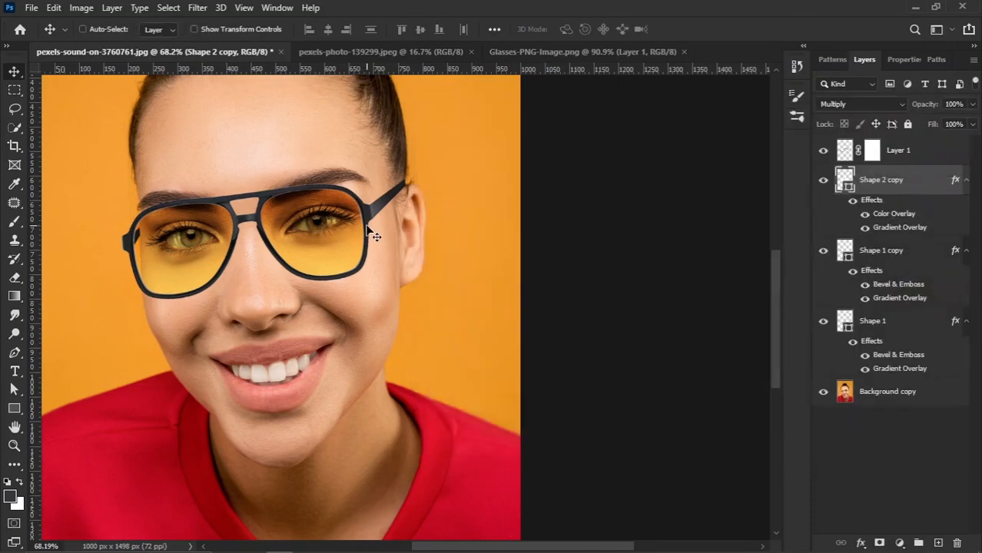
Group Layer 1 and Shape 1 into a new group named Group 1 and toggle its visibility to check its contents
drag(376, 237, 372, 270)
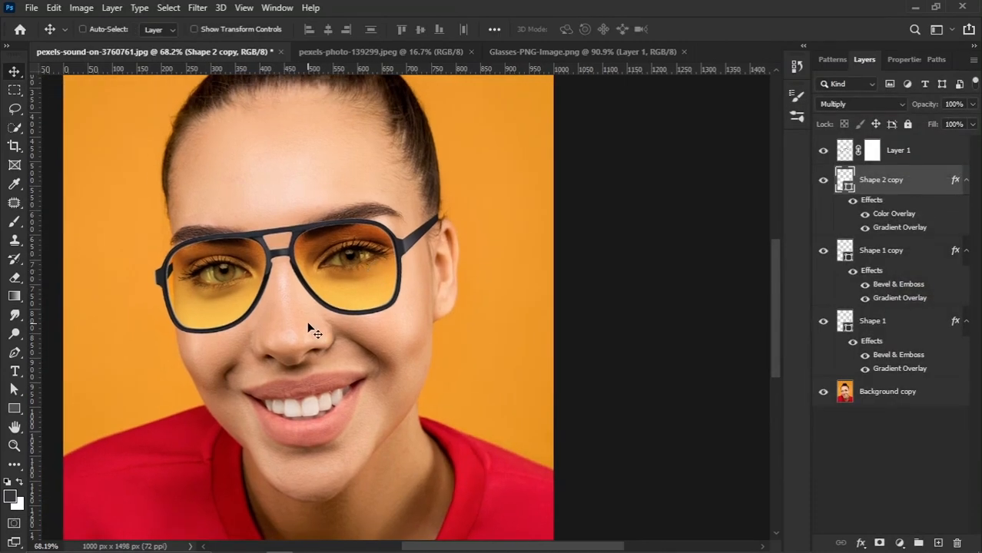
scroll(307, 329, up, 3)
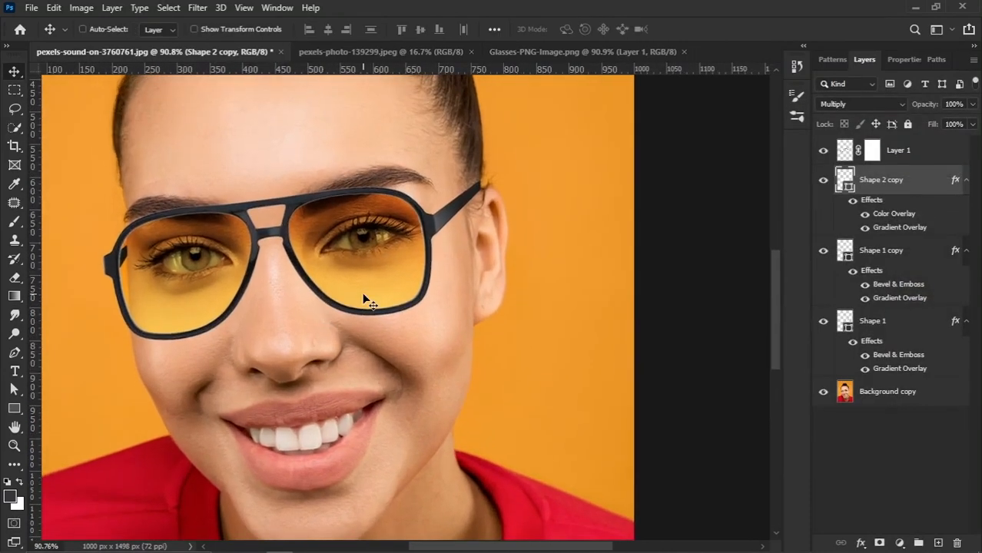
right_click(435, 238)
click(450, 242)
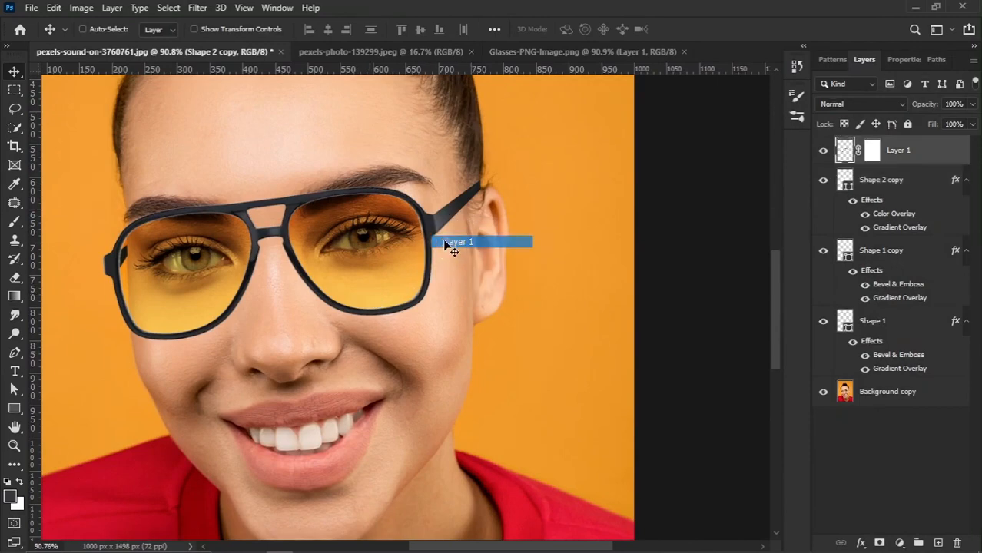
right_click(448, 221)
ctrl+click(470, 226)
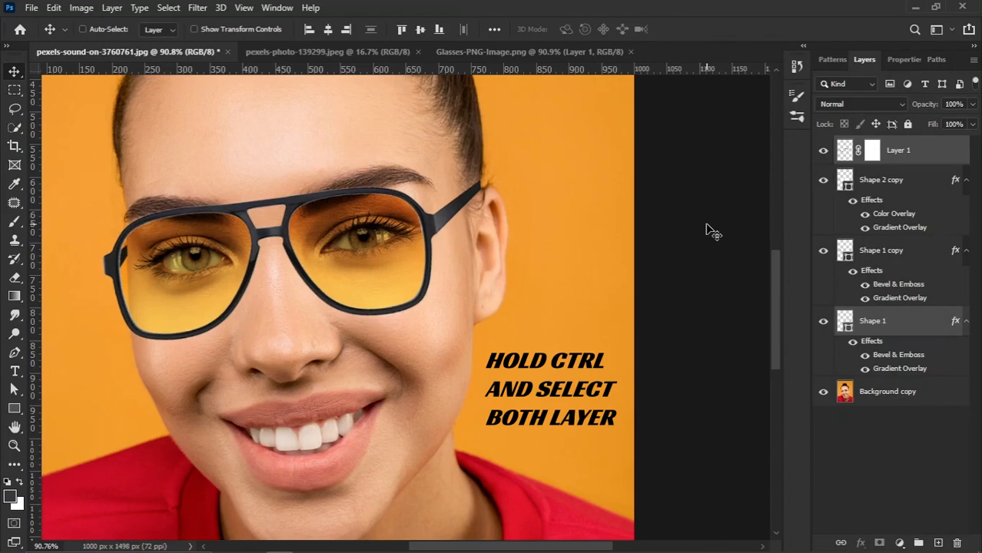
right_click(908, 328)
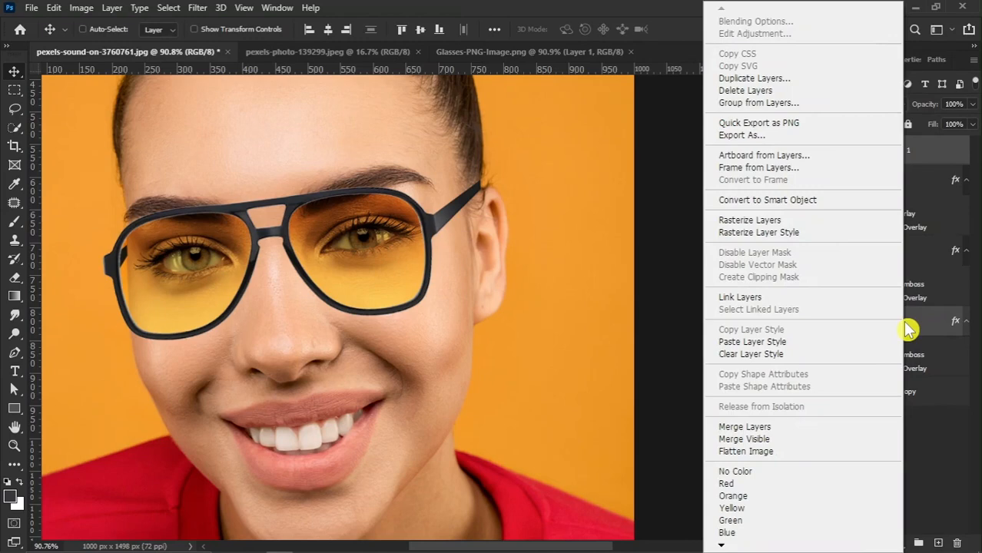
click(765, 102)
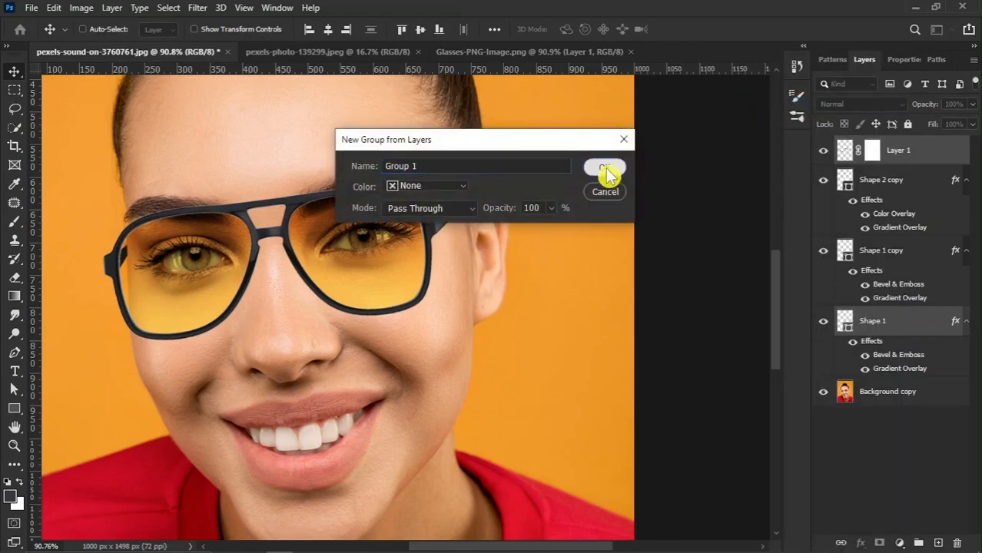
click(607, 169)
click(825, 146)
click(824, 146)
click(825, 146)
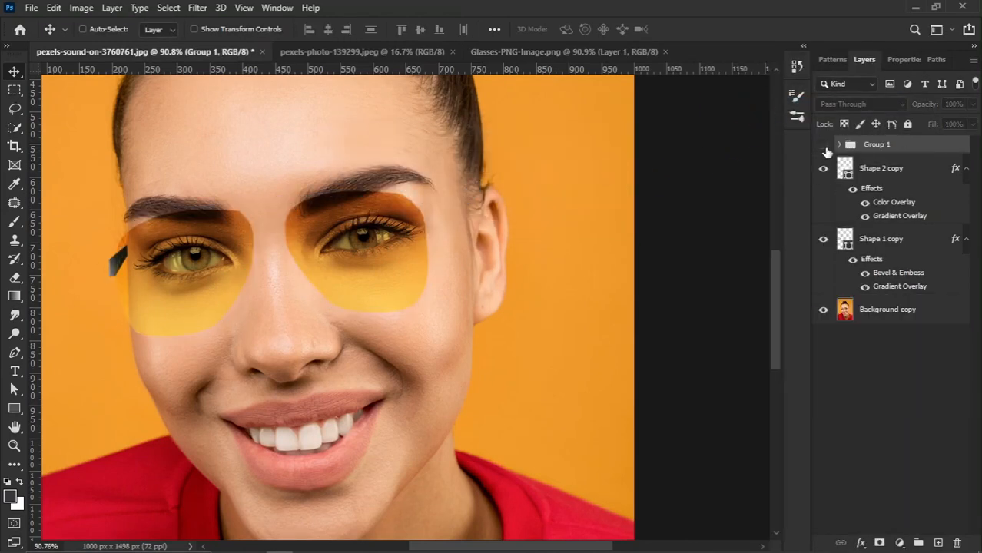
click(825, 146)
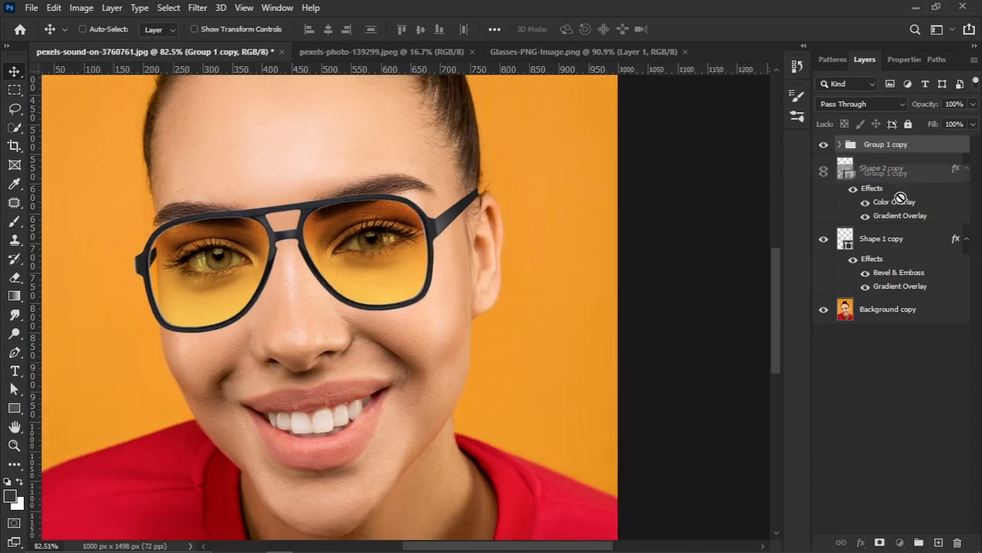
Duplicate the Group 1 copy frame group, and turn the lower of the two into a smart object and rasterize it
key(ctrl+j)
click(886, 164)
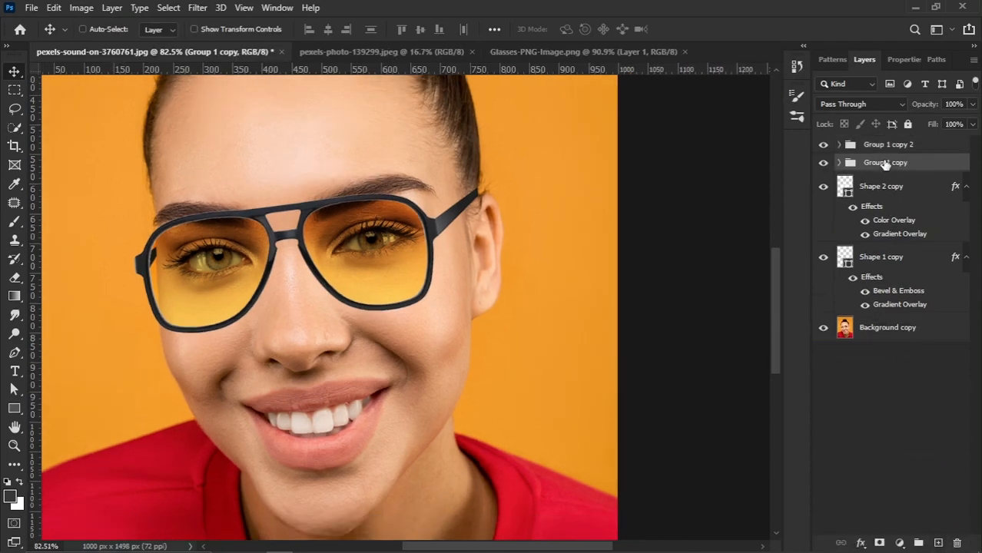
right_click(882, 166)
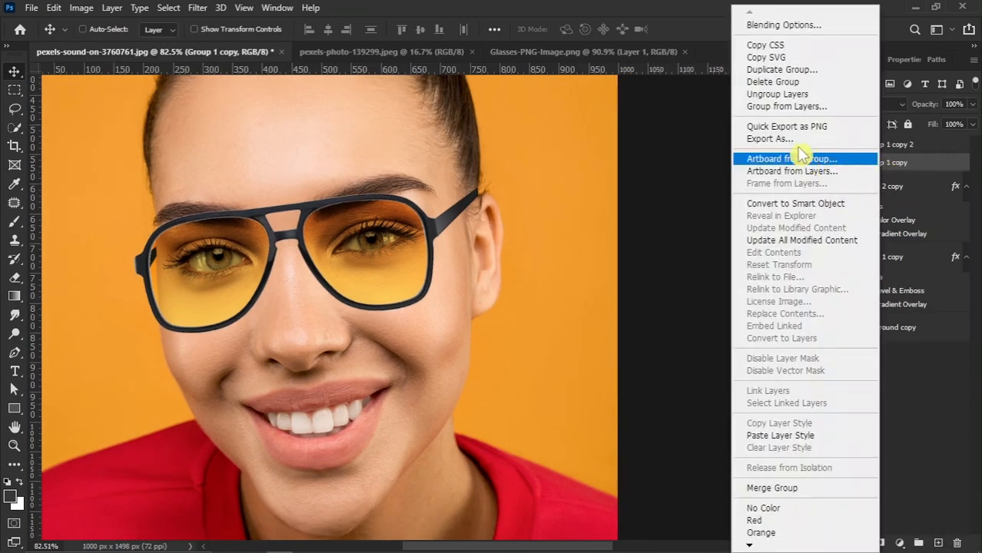
click(778, 204)
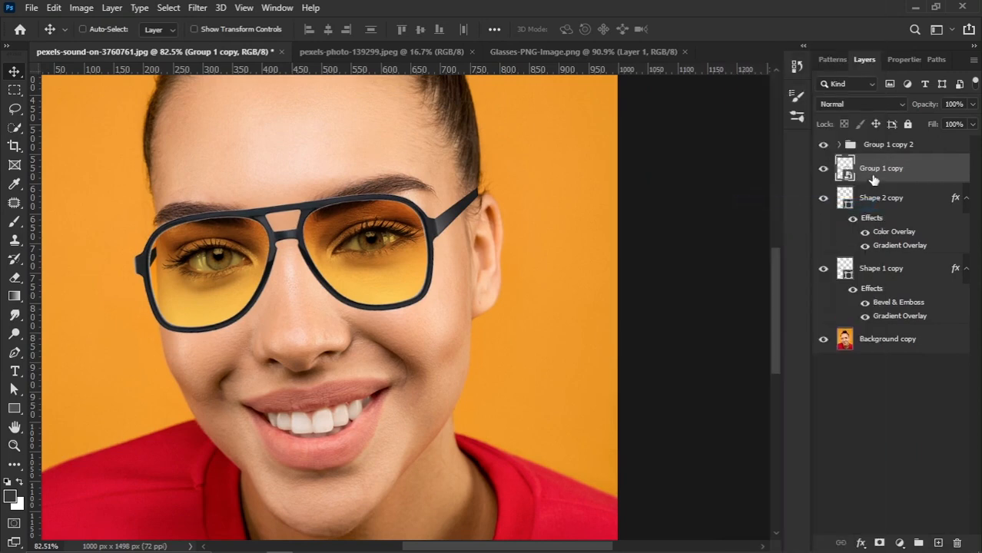
right_click(877, 177)
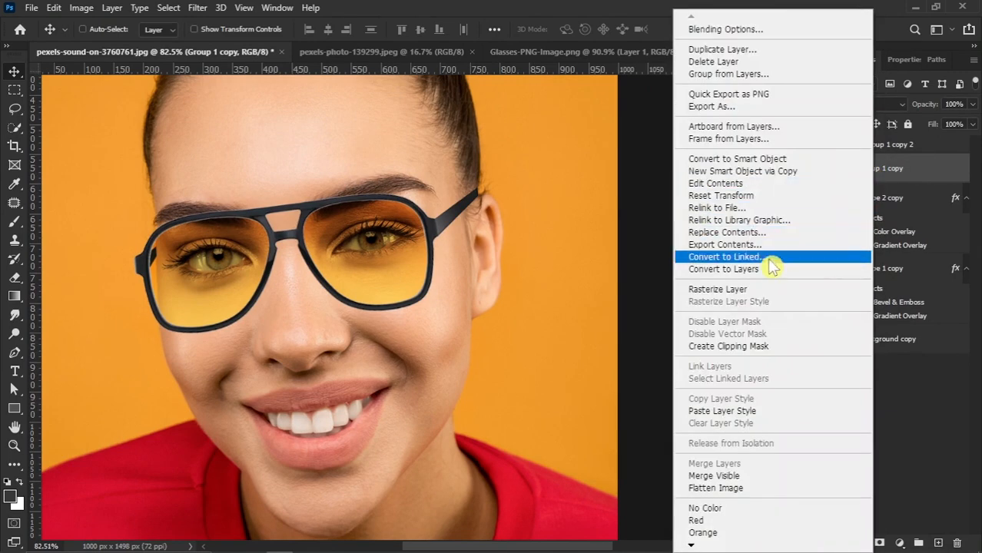
click(736, 289)
Blacken the rasterized Group 1 copy layer with Levels, setting the input white level to 2 and lowering the output white level fully
click(82, 8)
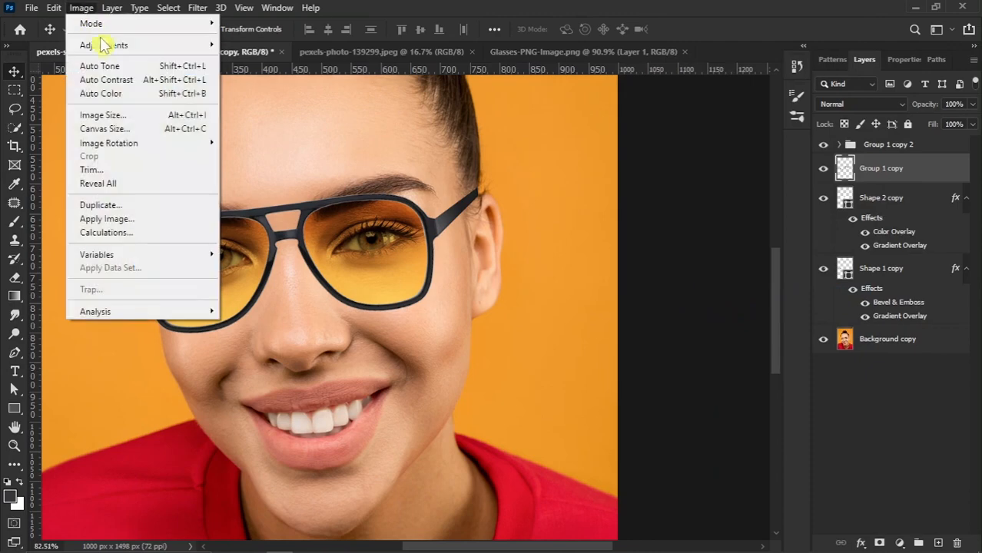
mouse_move(103, 45)
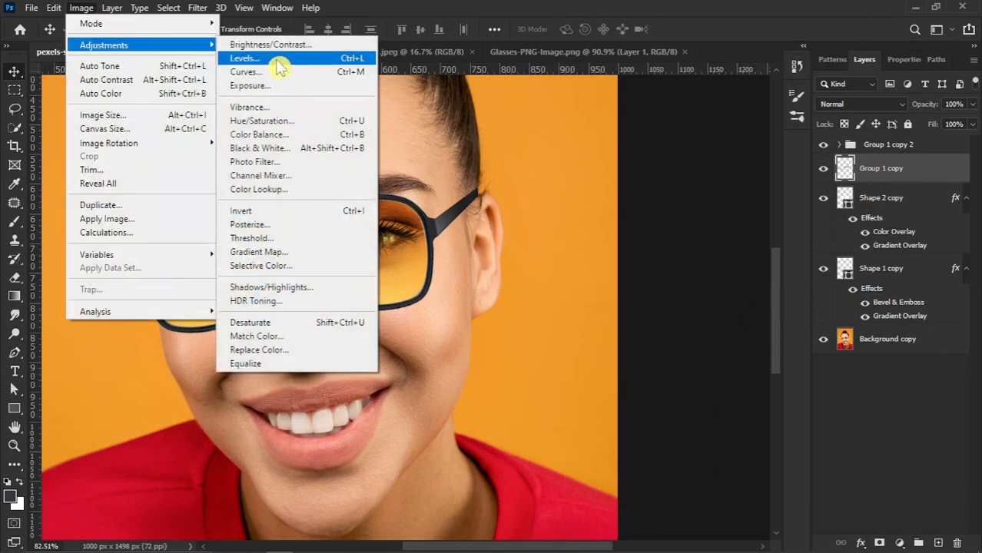
click(261, 58)
drag(786, 252, 586, 278)
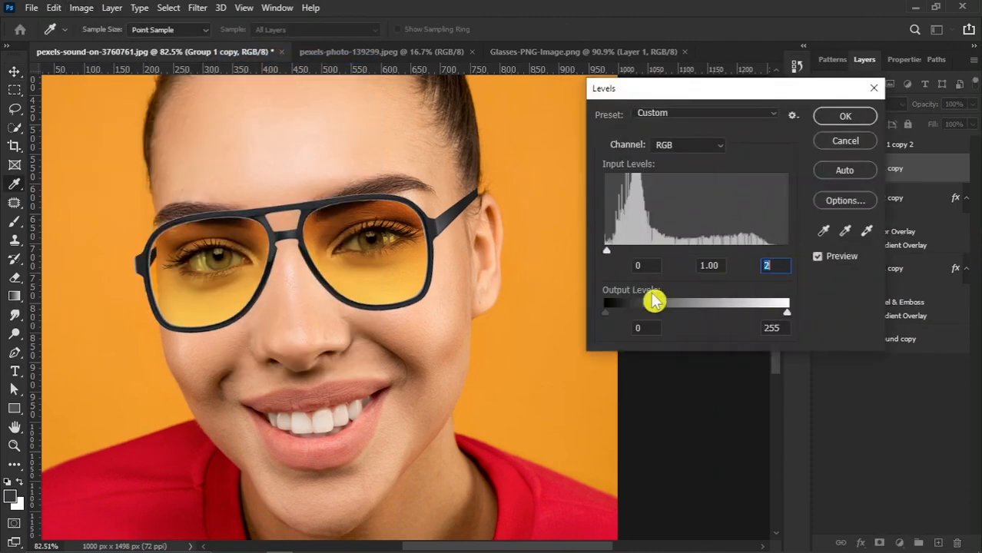
drag(784, 317, 584, 323)
click(831, 119)
key(v)
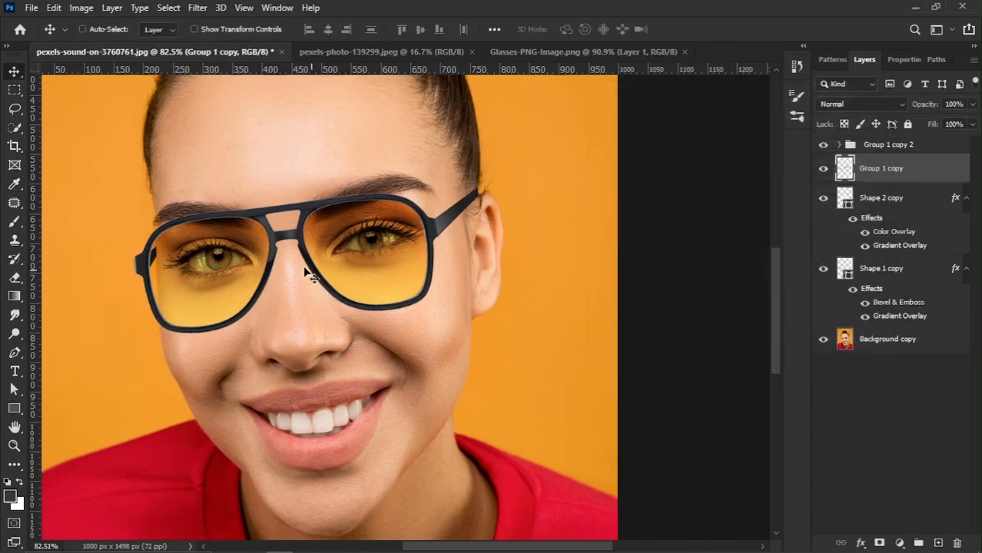
Warp the black Group 1 copy layer so it sits slightly below the frame and its temple arm as a shadow
scroll(356, 257, up, 1)
key(ctrl)
key(ctrl+t)
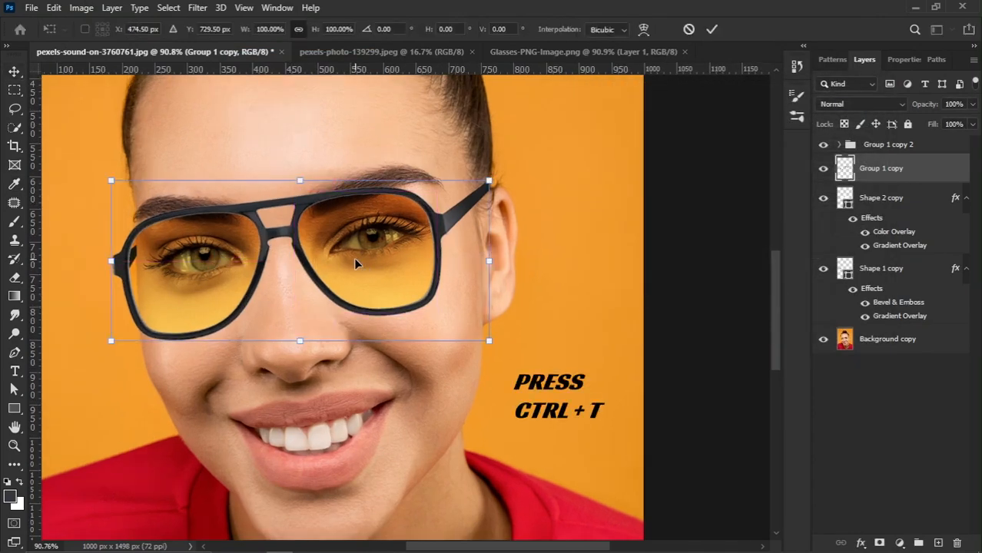
right_click(302, 244)
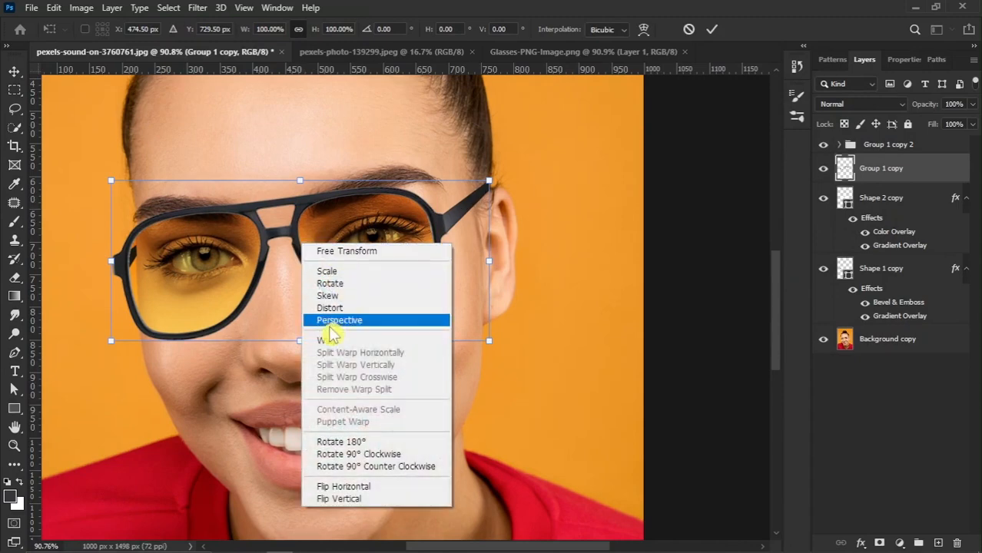
click(330, 337)
drag(269, 245, 477, 265)
drag(209, 336, 506, 262)
key(Return)
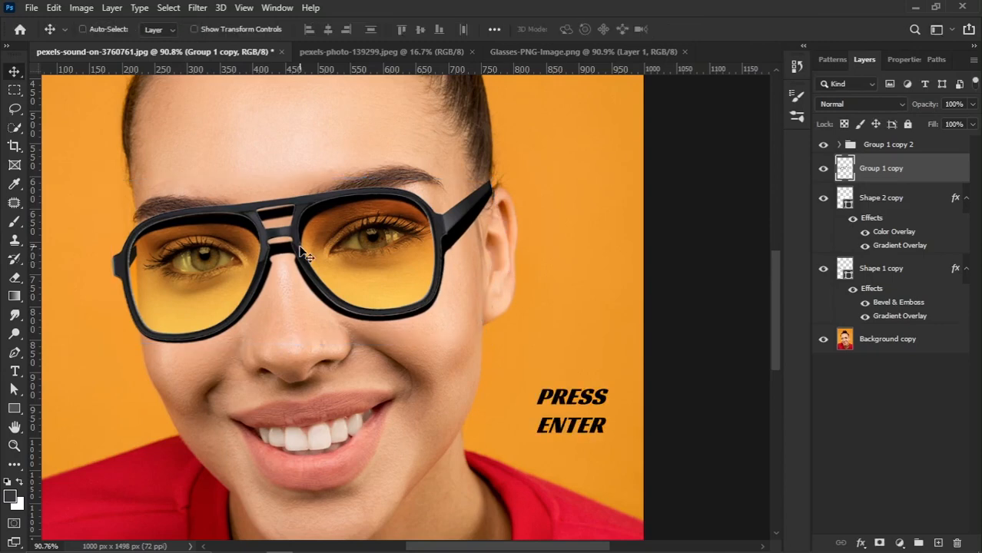
Apply a Path Blur to the shadow layer along a path from the nose bridge down the nose, with 41% speed and 19 px end point speed
click(197, 8)
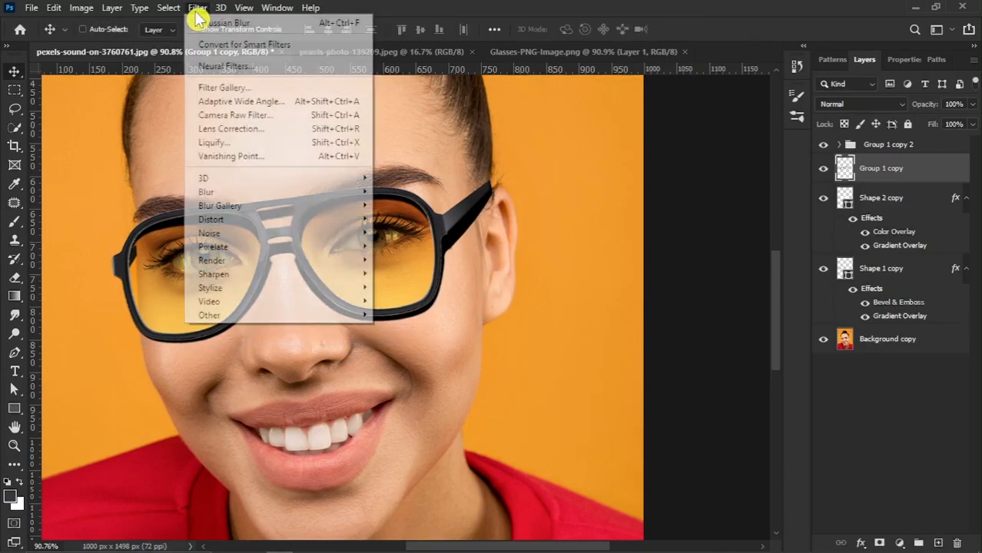
mouse_move(219, 192)
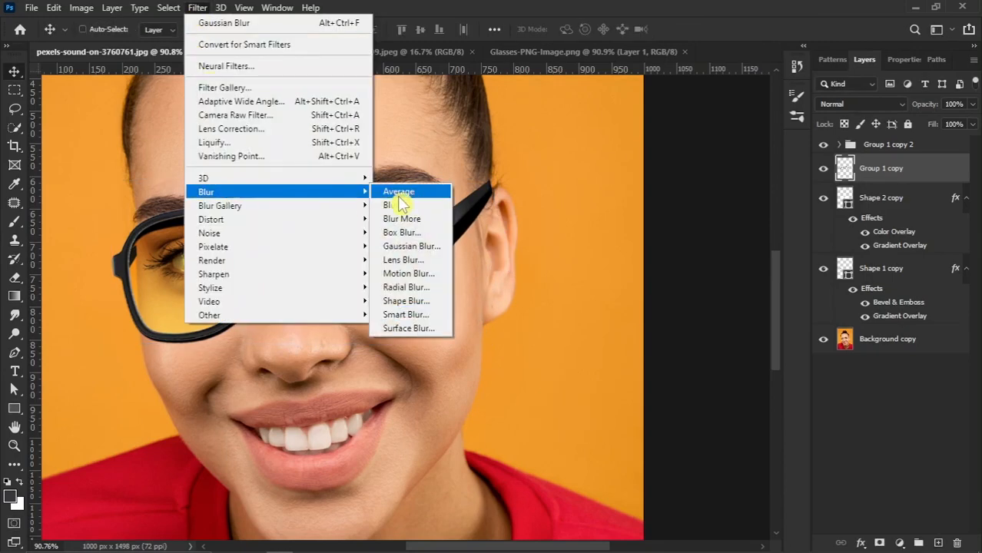
mouse_move(295, 206)
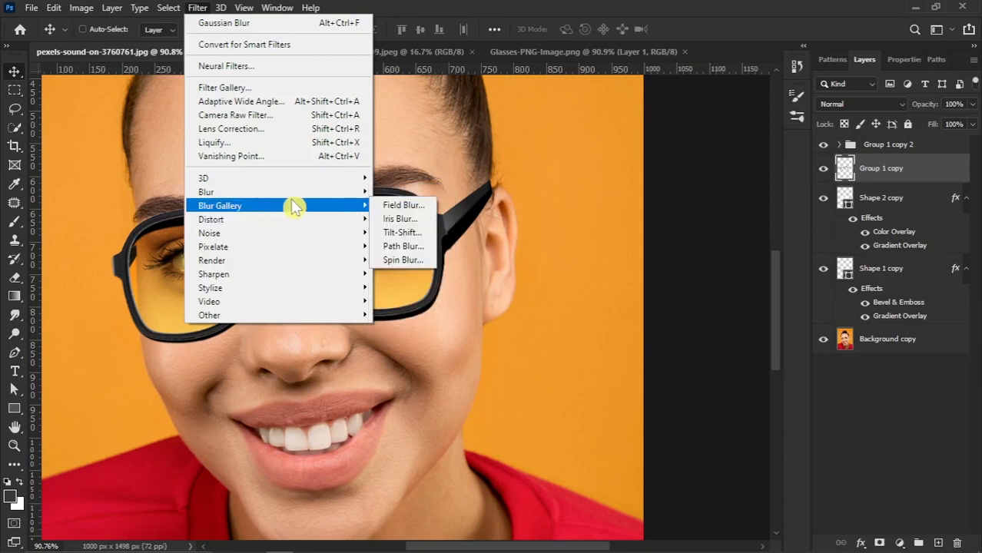
click(406, 246)
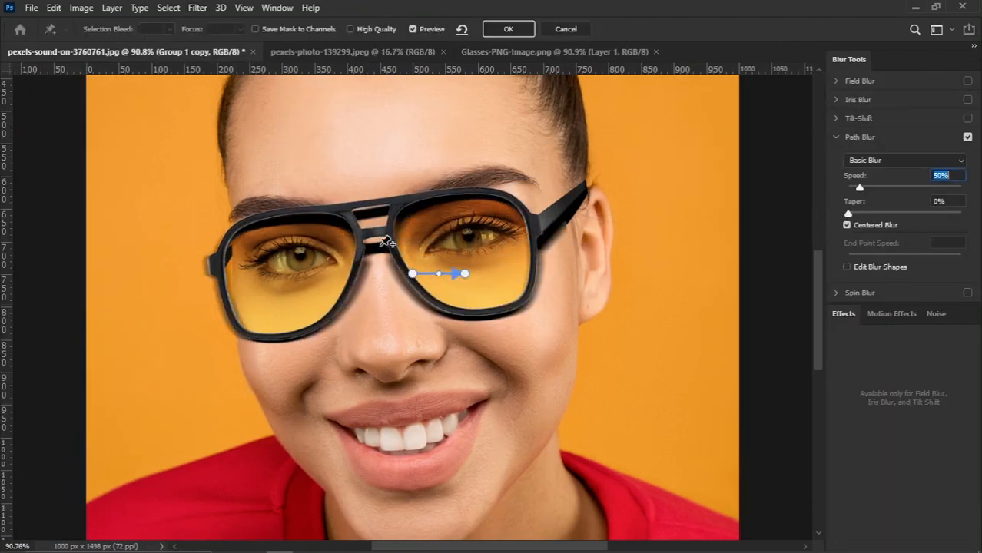
drag(413, 278, 374, 229)
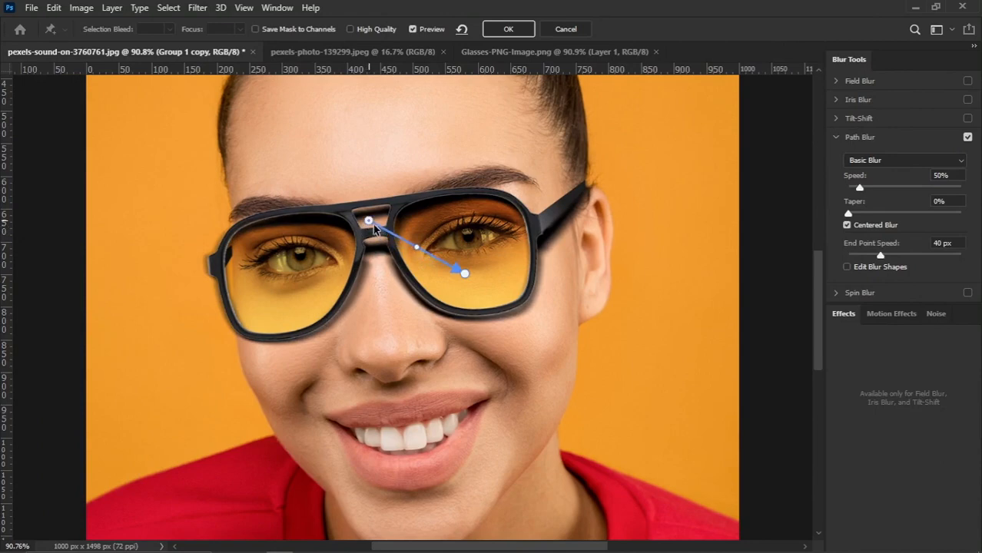
drag(464, 273, 409, 320)
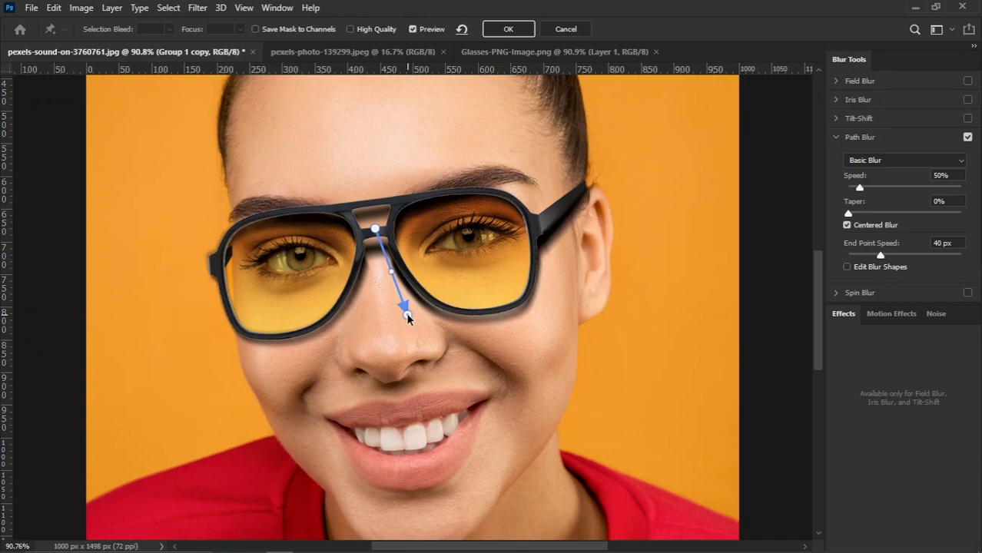
drag(863, 198, 859, 196)
drag(879, 257, 884, 263)
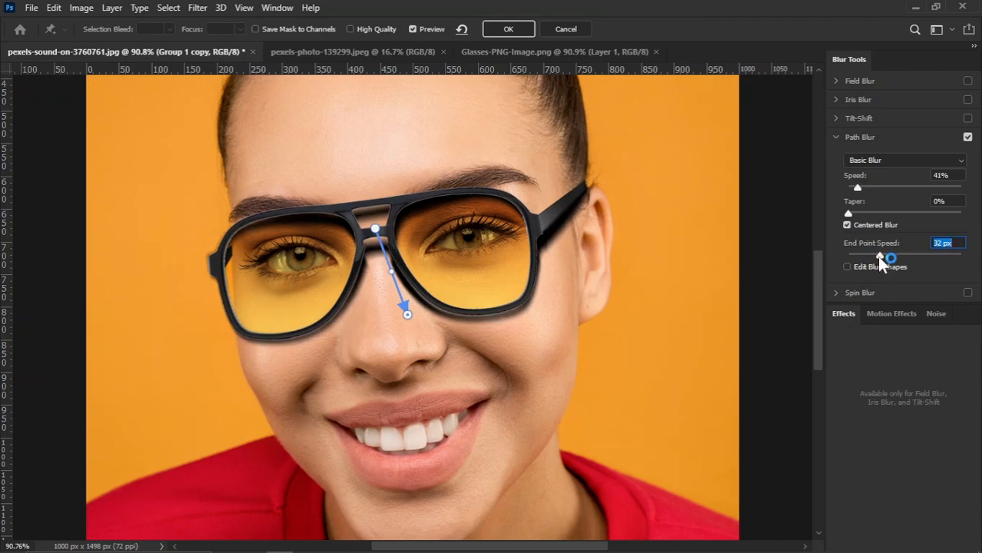
click(501, 30)
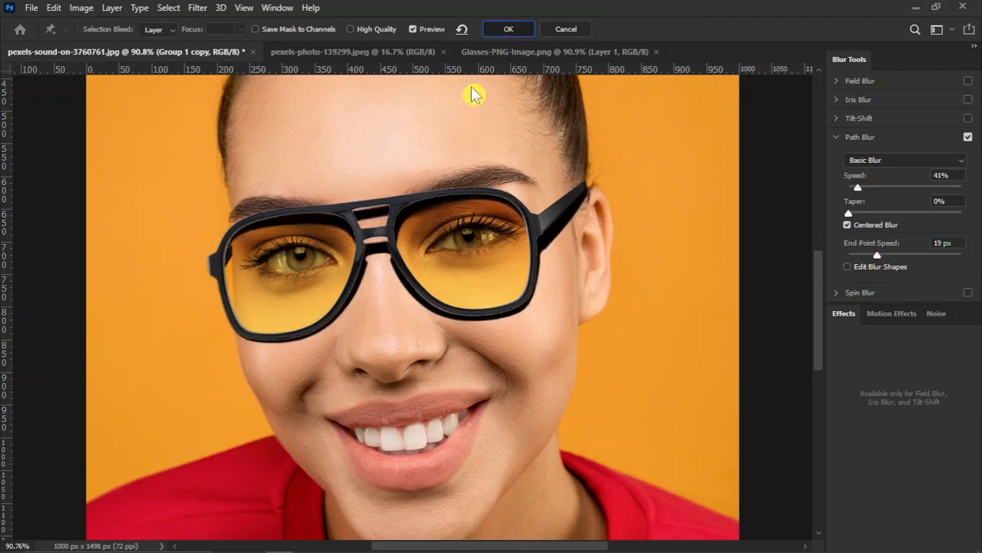
Soften the Group 1 copy shadow layer with a Gaussian Blur of 4.1 pixels radius
scroll(245, 218, down, 3)
scroll(368, 236, up, 2)
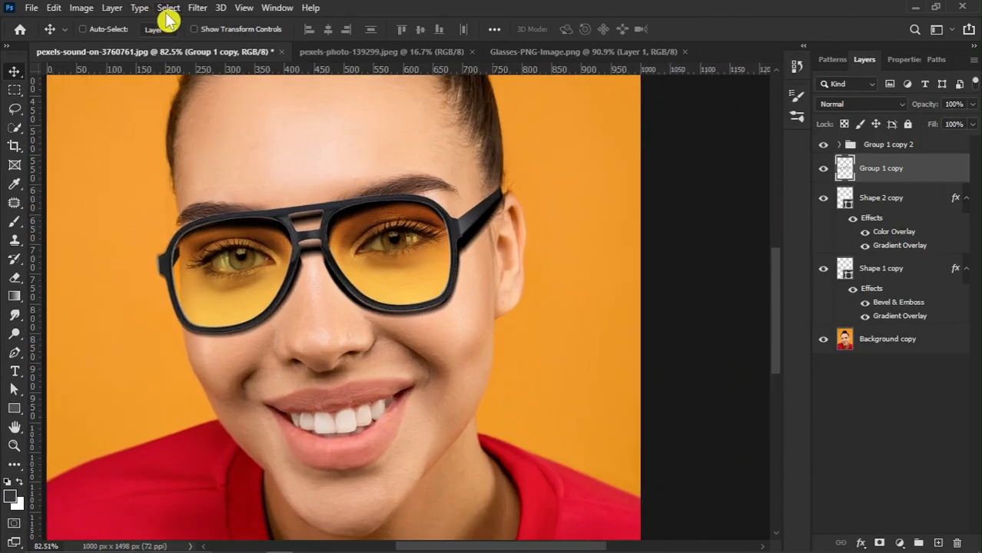
click(194, 8)
mouse_move(226, 191)
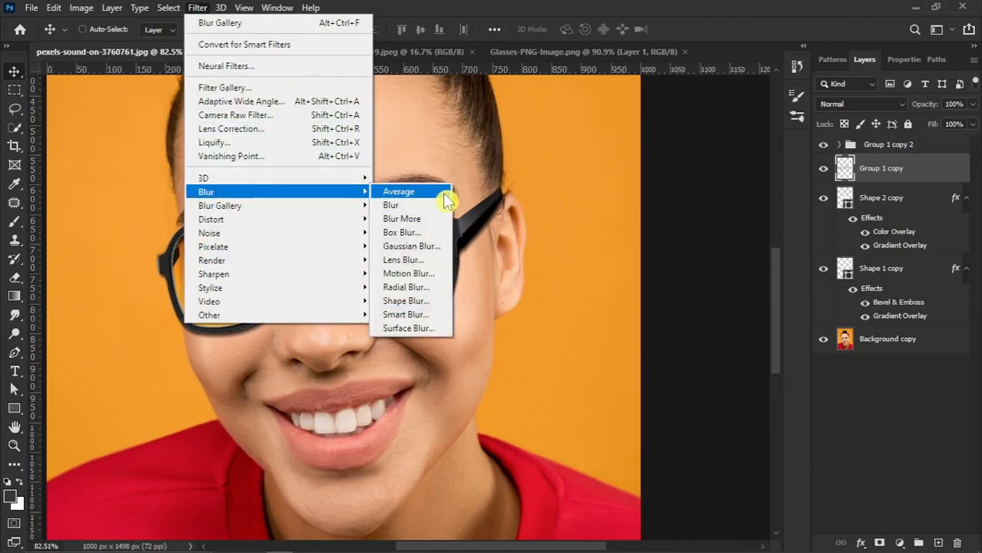
click(426, 244)
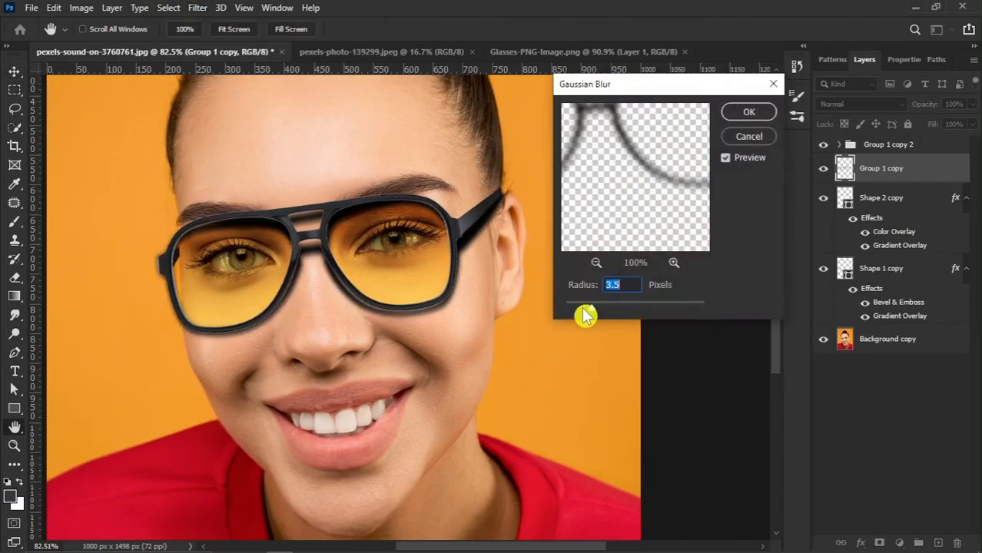
drag(591, 304, 590, 307)
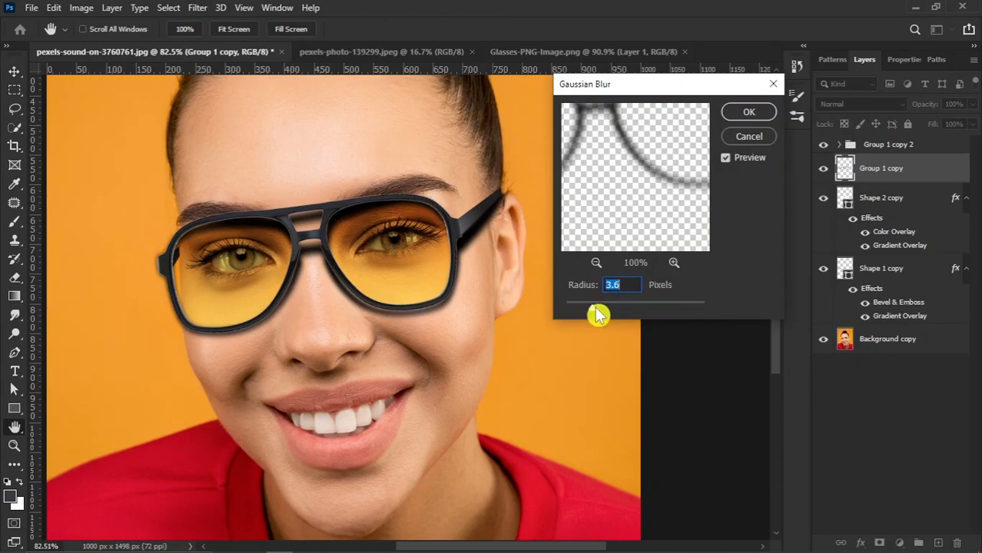
key(Up)
key(Up)
key(Up)
key(Up)
click(596, 306)
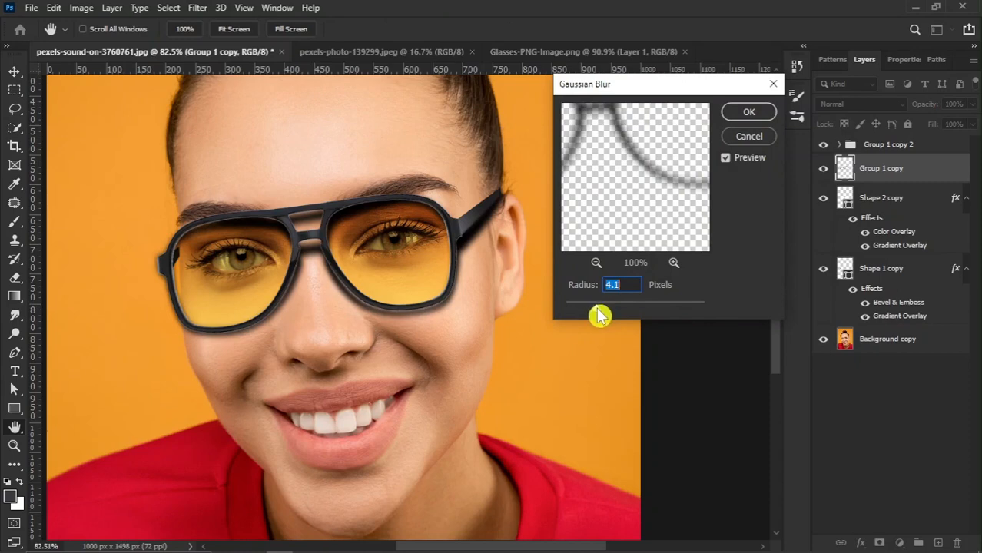
click(742, 112)
Add a Color Overlay to the Group 1 copy shadow layer in dark brown #563217, based on a forehead skin tone
scroll(501, 234, up, 1)
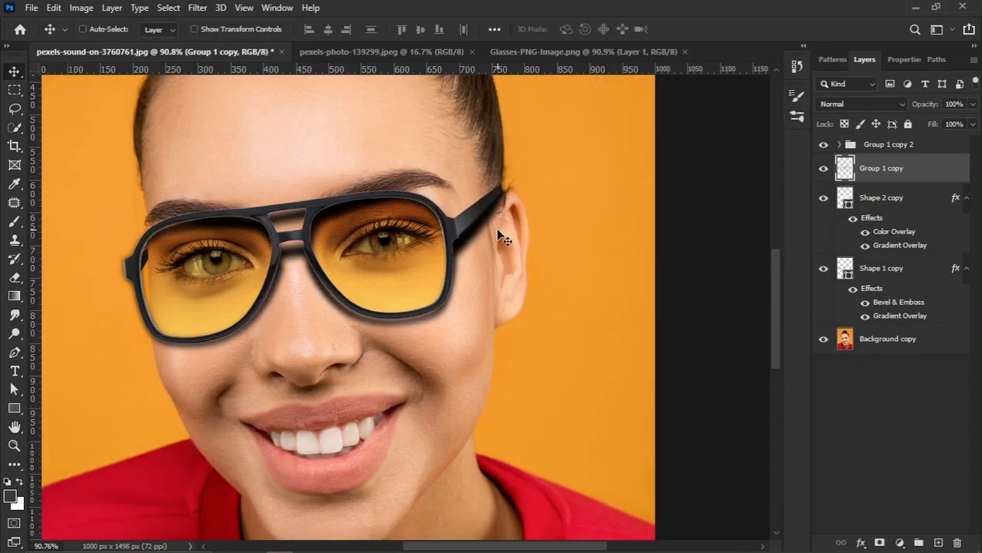
scroll(501, 238, right, 2)
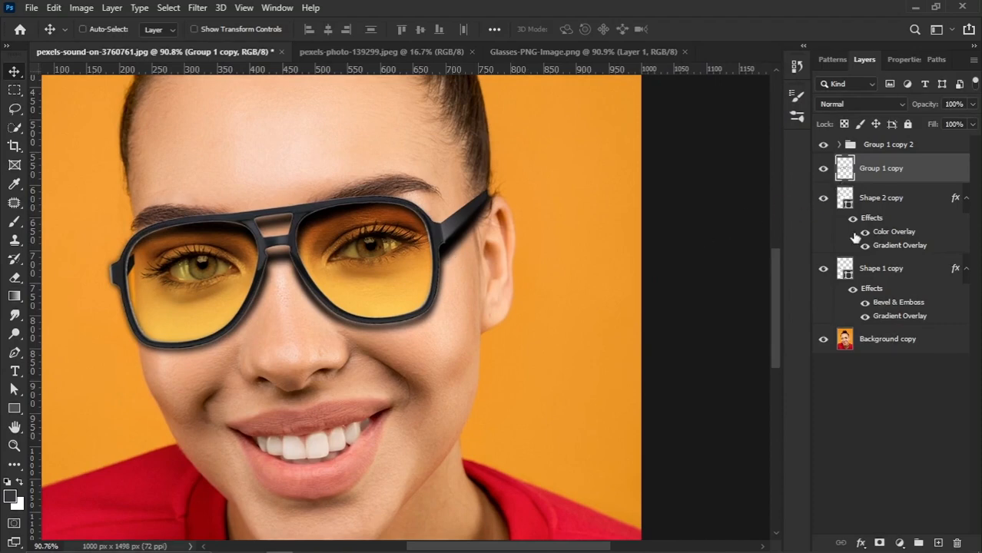
right_click(923, 175)
click(764, 20)
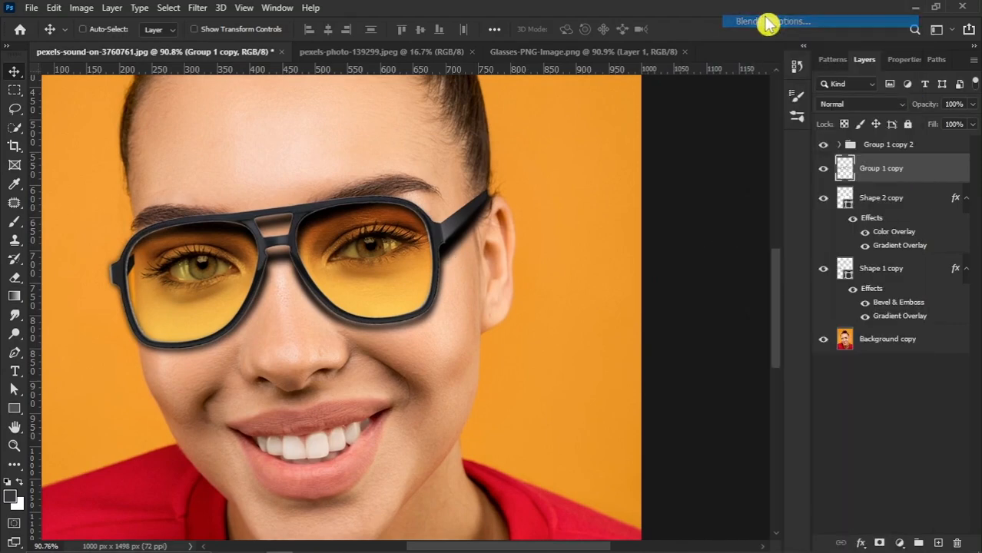
click(469, 312)
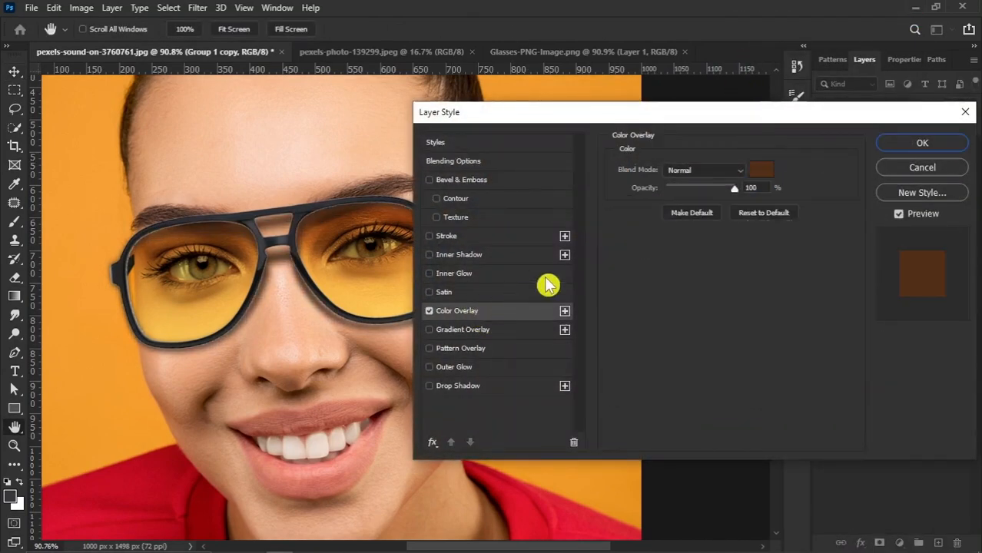
click(762, 172)
click(185, 126)
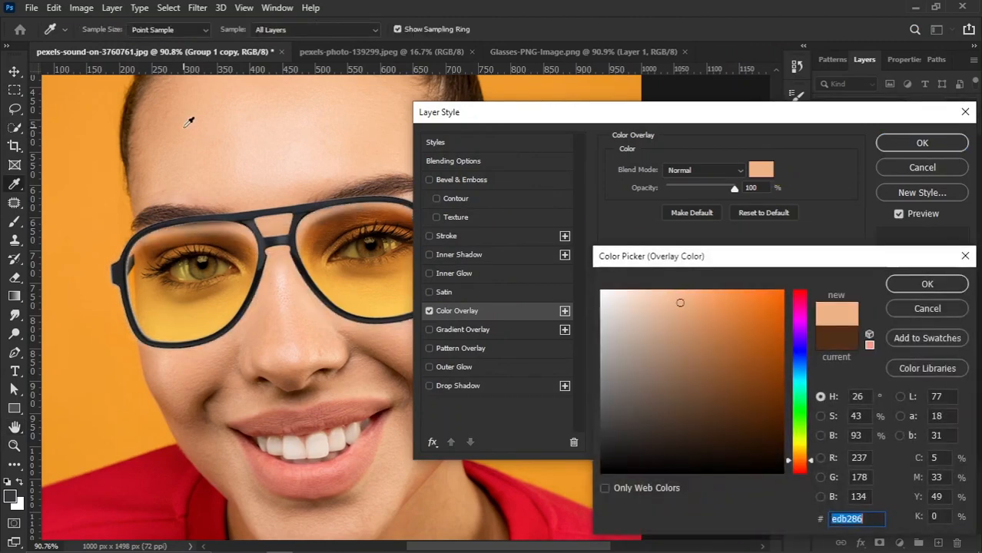
mouse_move(713, 399)
mouse_down()
mouse_move(735, 400)
mouse_move(732, 411)
mouse_up()
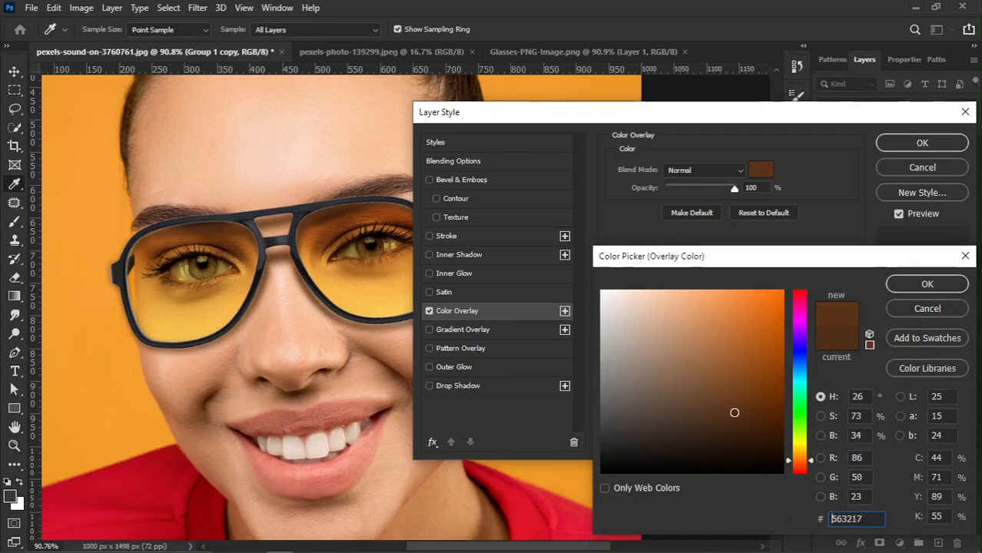
click(892, 283)
click(908, 145)
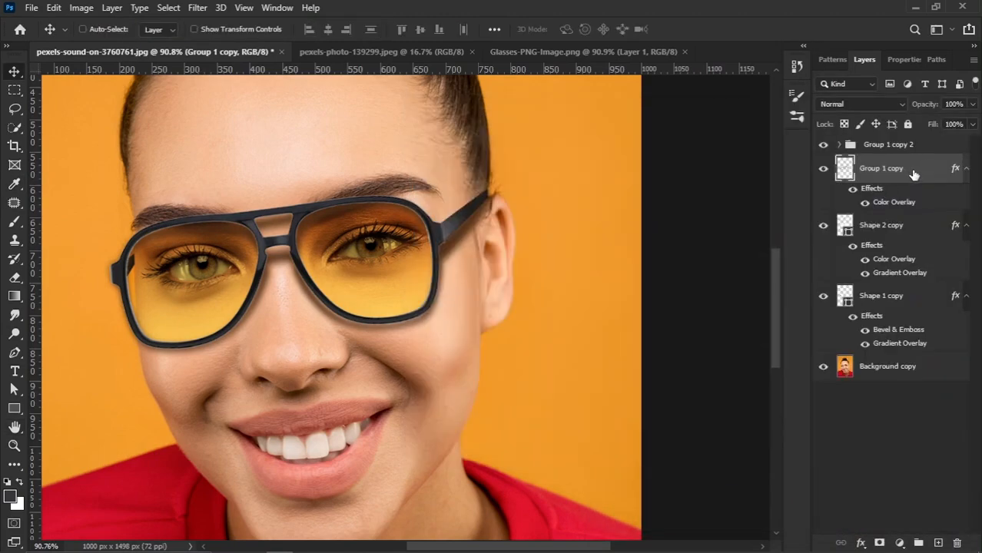
Convert the Group 1 copy shadow layer to a smart object and set its blend mode to Multiply
right_click(916, 176)
click(780, 199)
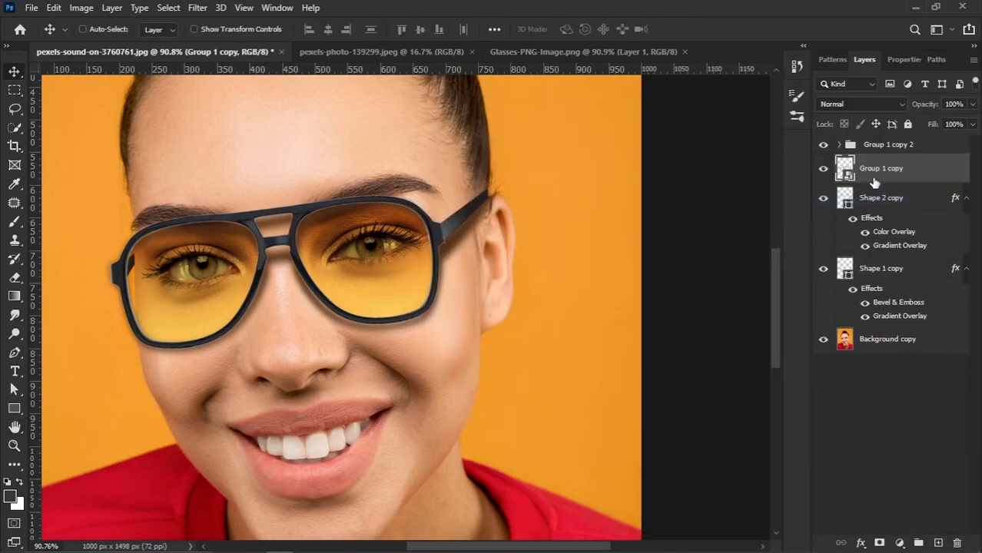
click(845, 104)
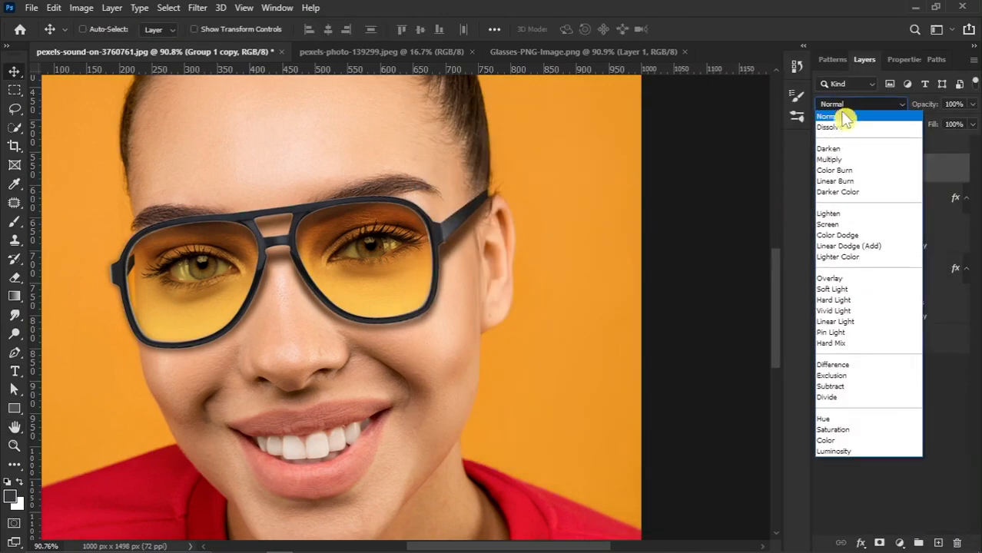
click(843, 160)
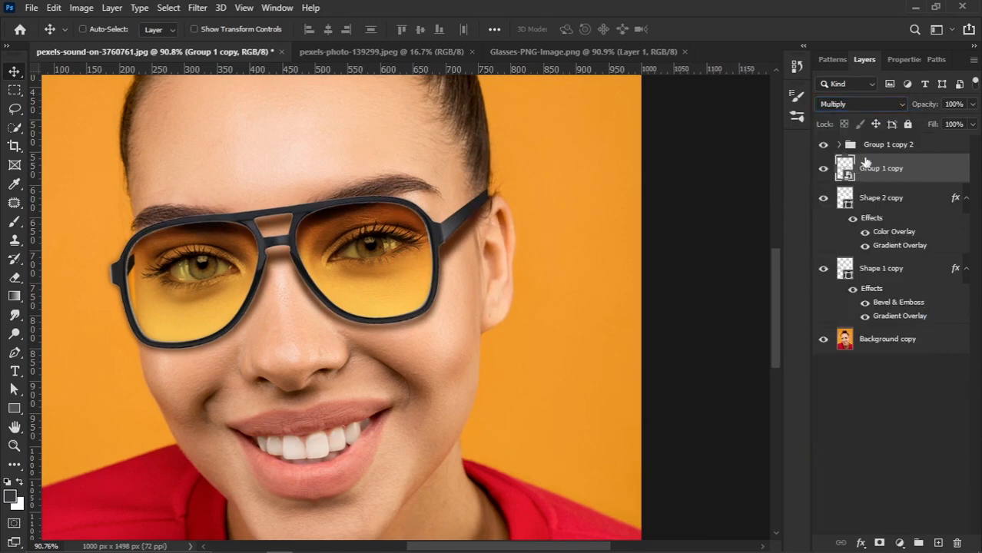
Add a layer mask to the shadow layer and fade the shadow along the left lens's outer edge with a 90 px Eraser at 42% opacity
click(880, 544)
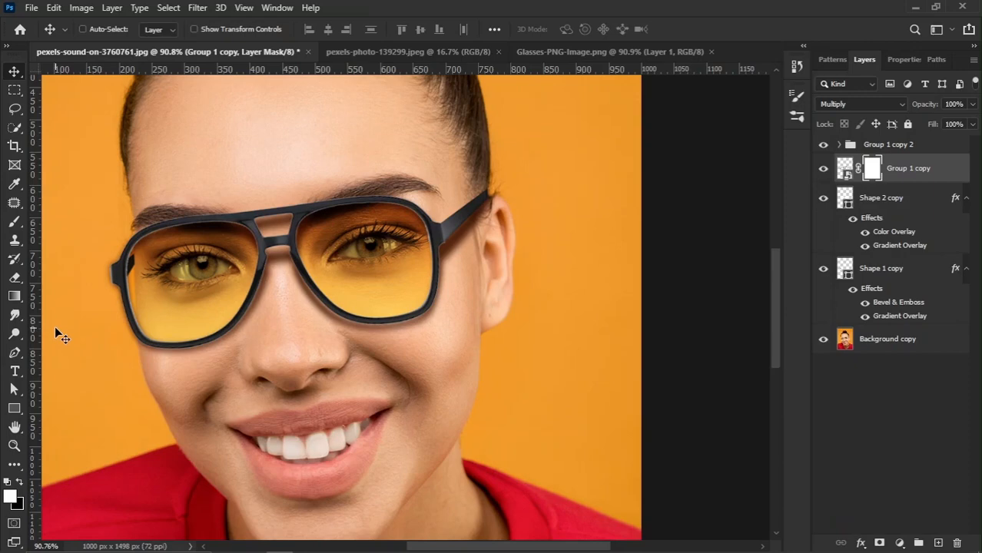
click(14, 280)
click(67, 280)
key(bracketleft)
key(bracketleft)
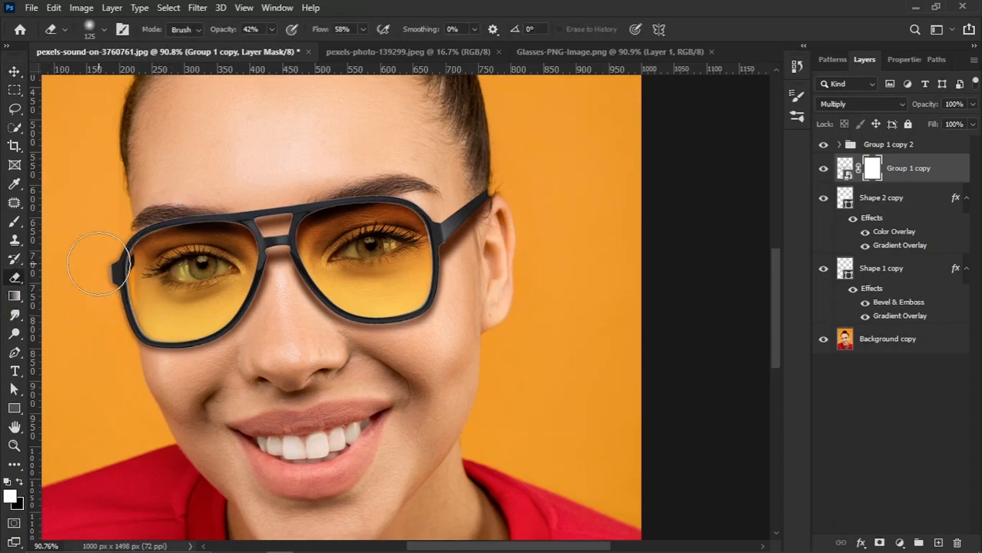
alt+scroll(88, 259, up, 2)
key(bracketleft)
key(bracketleft)
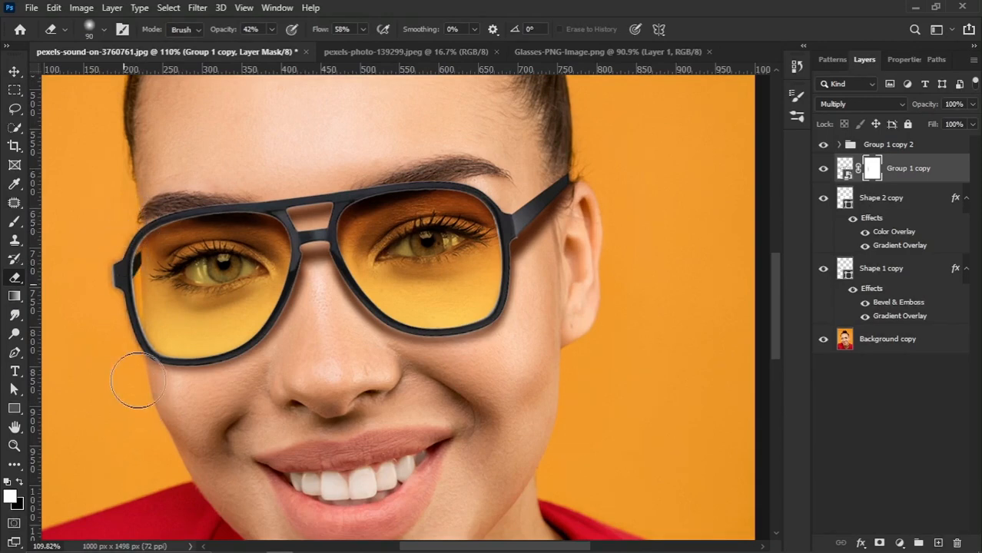
mouse_move(123, 249)
mouse_down()
mouse_move(136, 338)
mouse_move(201, 369)
mouse_up()
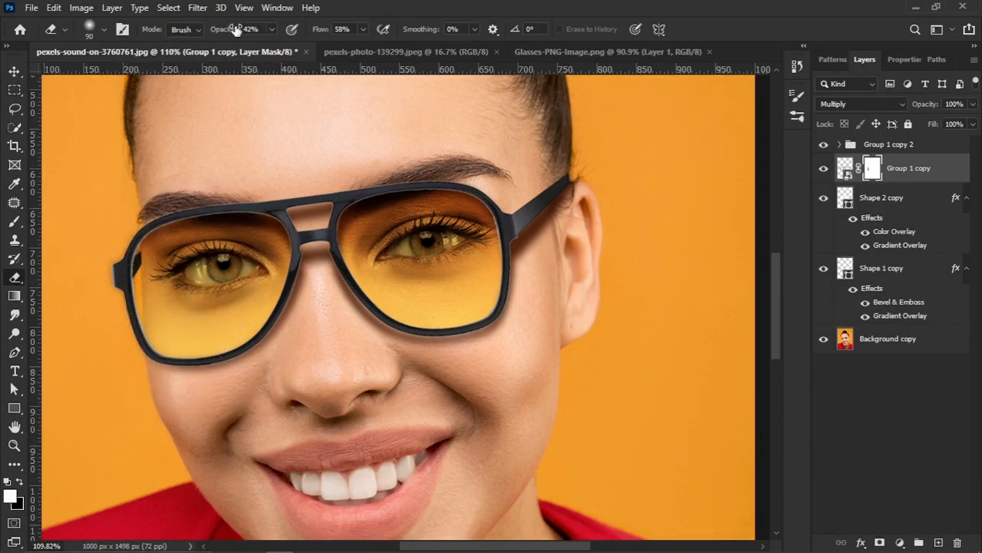
Soften the masked shadow around both lenses with a 100 to 125 px Eraser at 28% opacity and 39% flow
drag(307, 34, 301, 35)
key(bracketright)
key(bracketright)
scroll(328, 207, up, 1)
key(bracketleft)
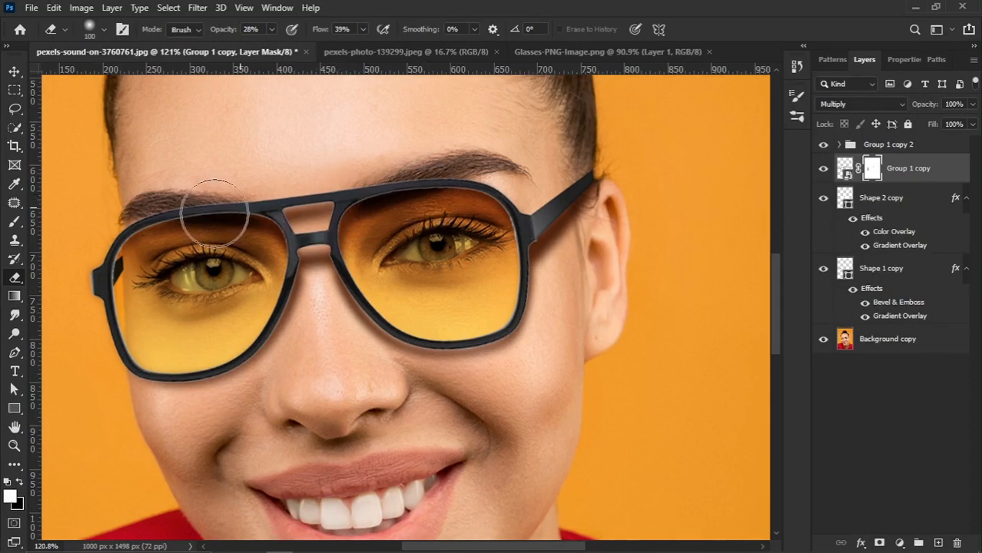
mouse_move(213, 213)
mouse_down()
mouse_move(185, 216)
mouse_move(235, 211)
mouse_move(169, 229)
mouse_move(236, 224)
mouse_up()
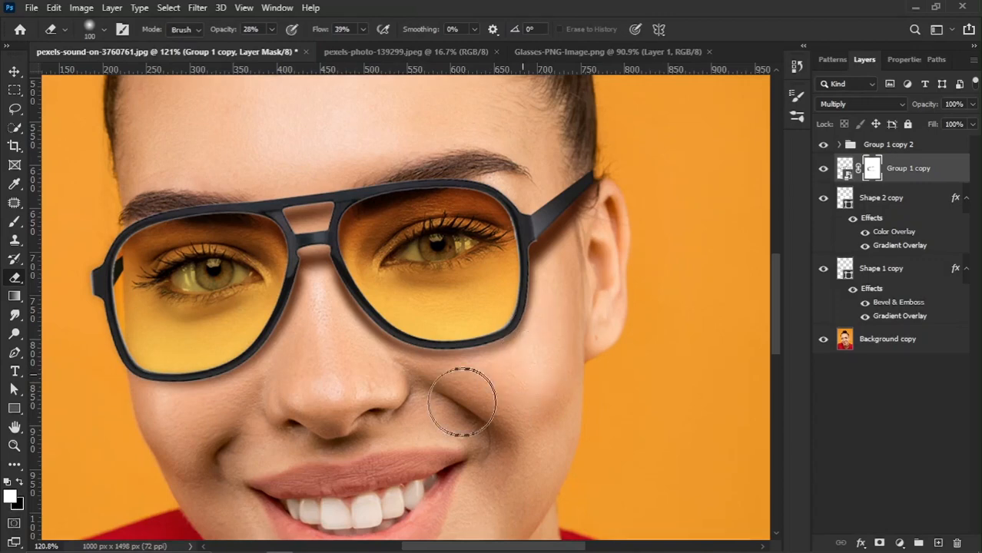
key(bracketright)
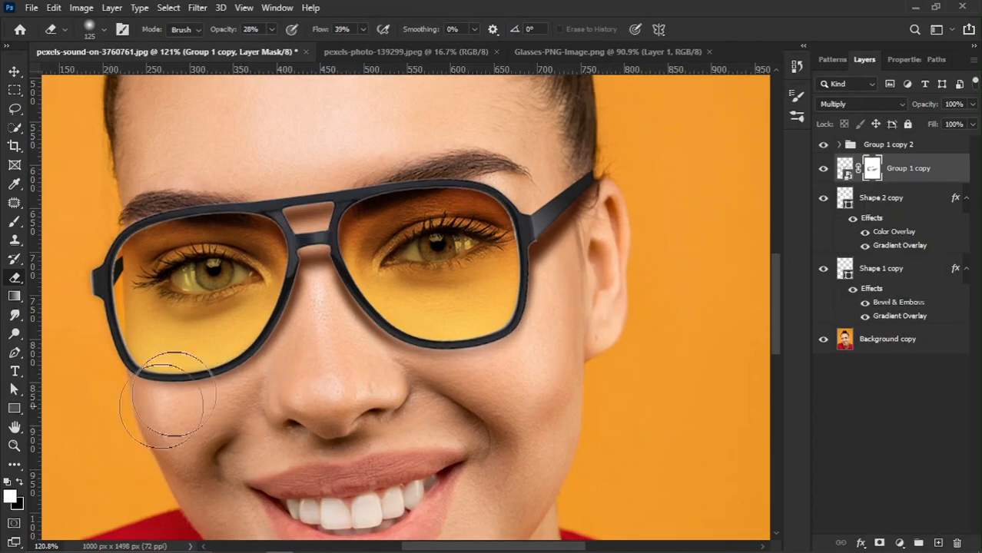
mouse_move(408, 154)
mouse_down()
mouse_move(385, 177)
mouse_move(412, 171)
mouse_up()
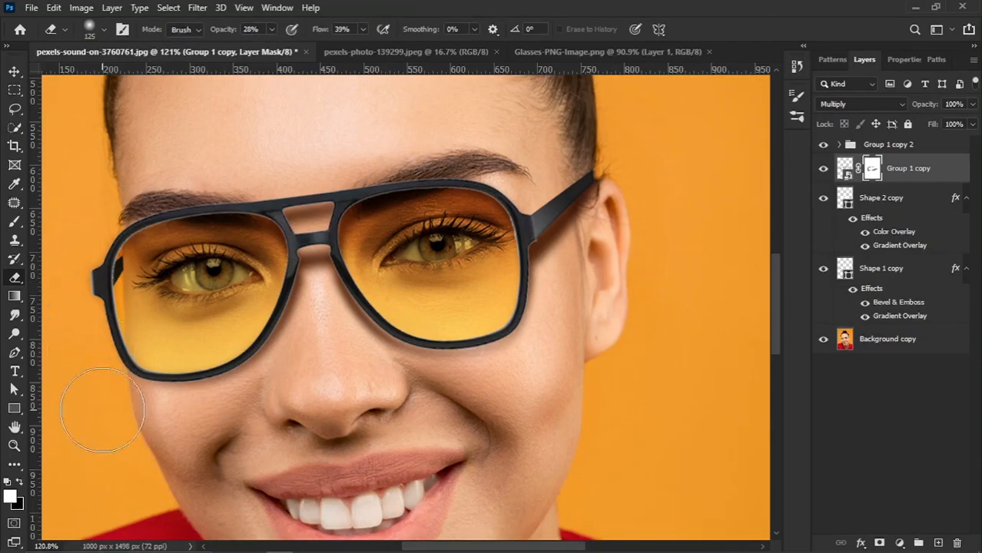
scroll(329, 242, down, 1)
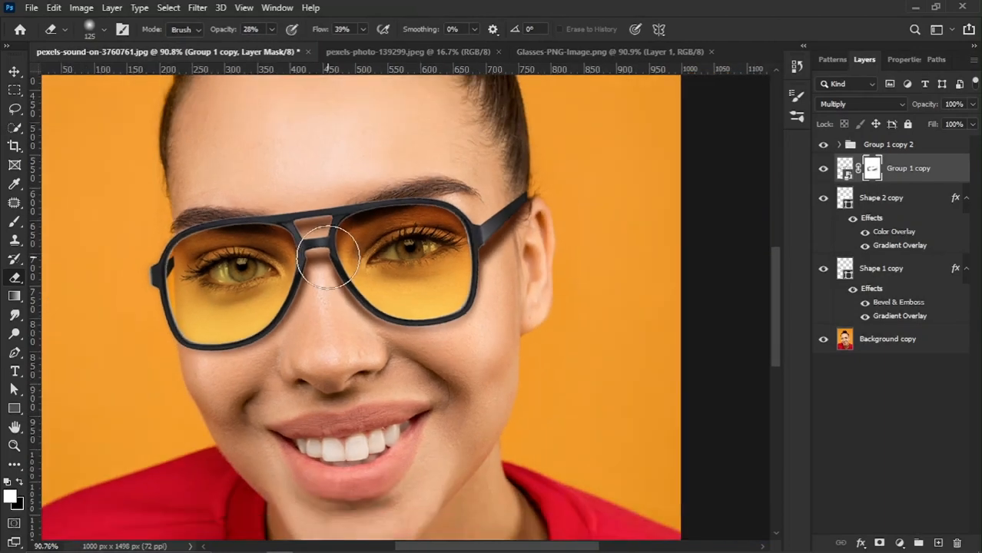
Reduce the opacity of the Group 1 copy shadow layer to 70%
key(v)
scroll(327, 240, up, 1)
scroll(327, 240, down, 1)
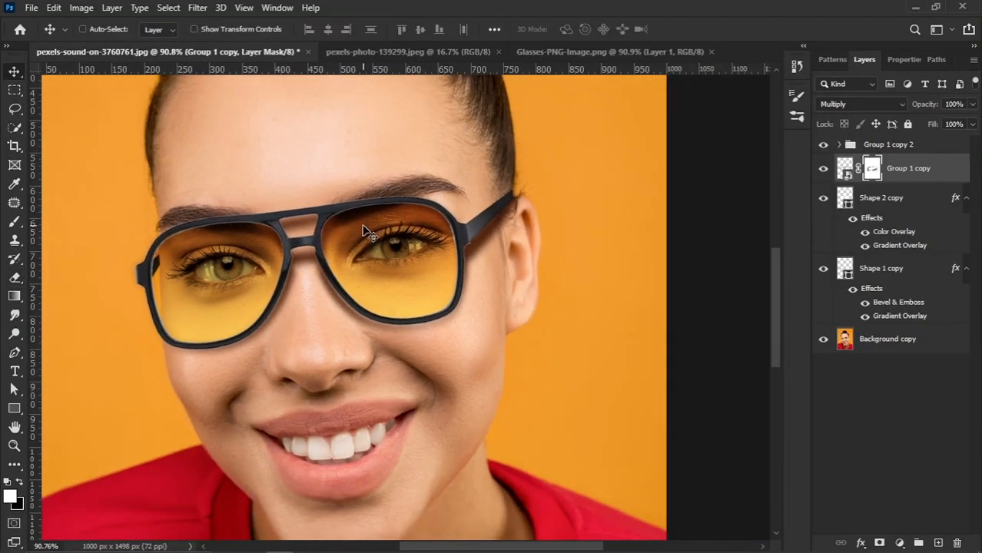
scroll(362, 226, up, 1)
drag(914, 108, 912, 109)
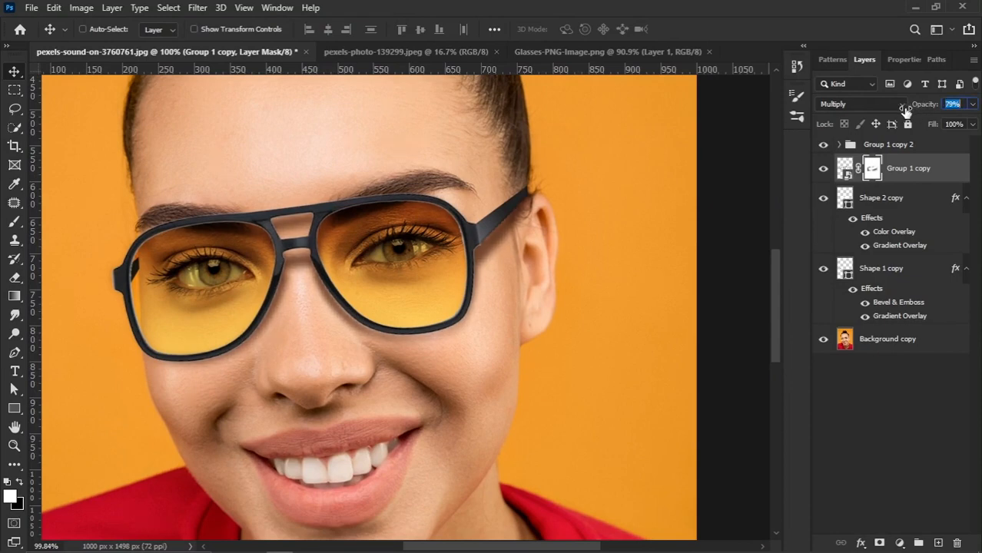
click(919, 107)
text(60)
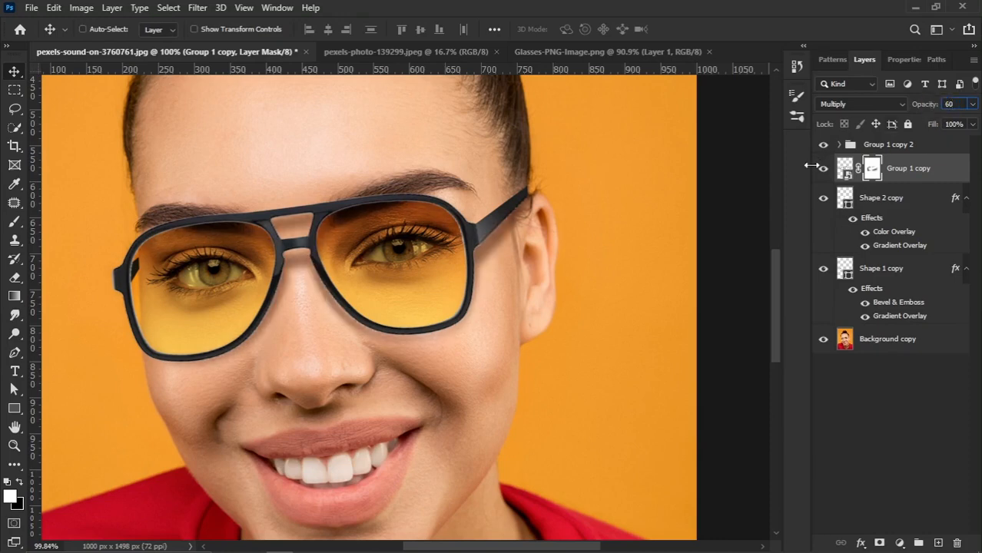
text(70)
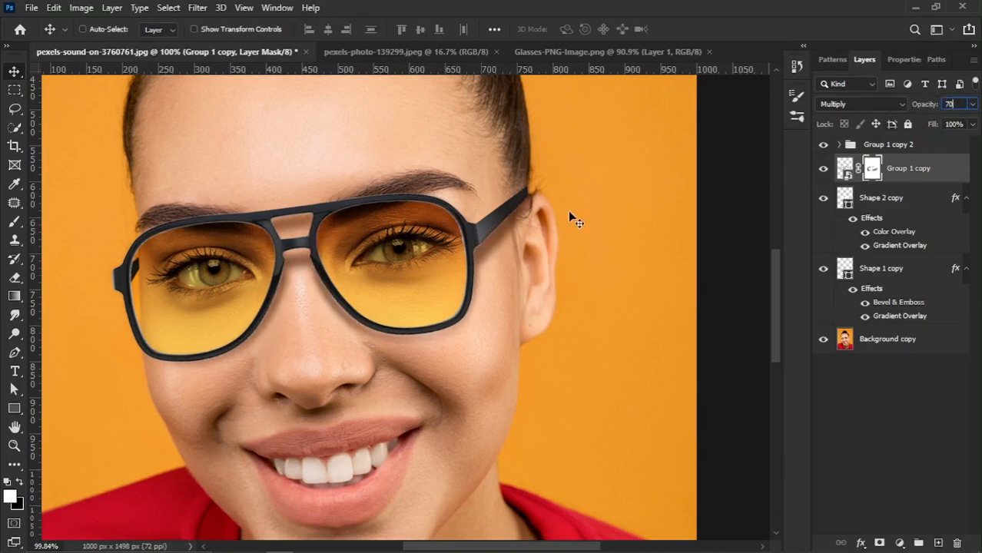
Examine the glasses on the whole portrait, then select the Shape 2 copy lens layer and toggle its visibility to compare the tint
scroll(332, 185, down, 5)
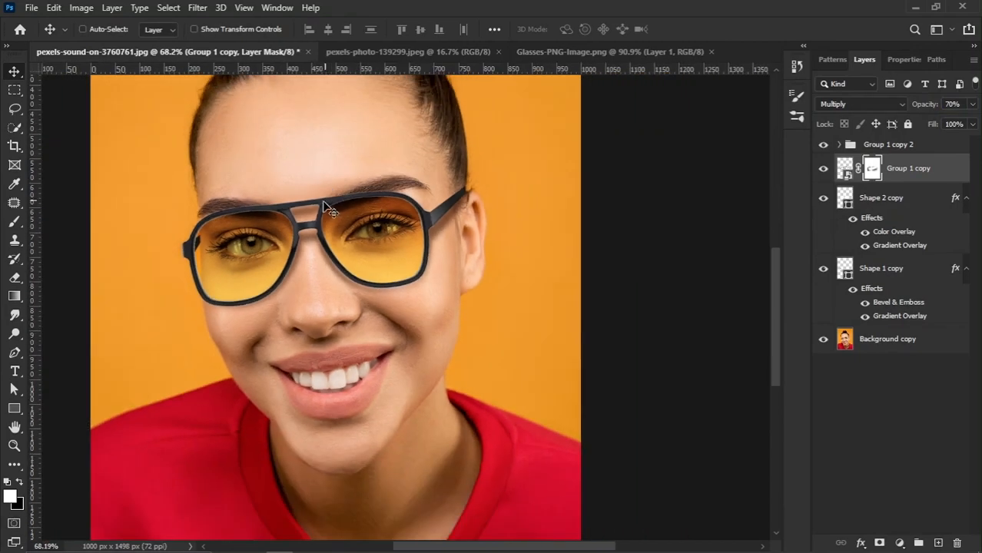
scroll(406, 261, down, 1)
scroll(463, 281, up, 2)
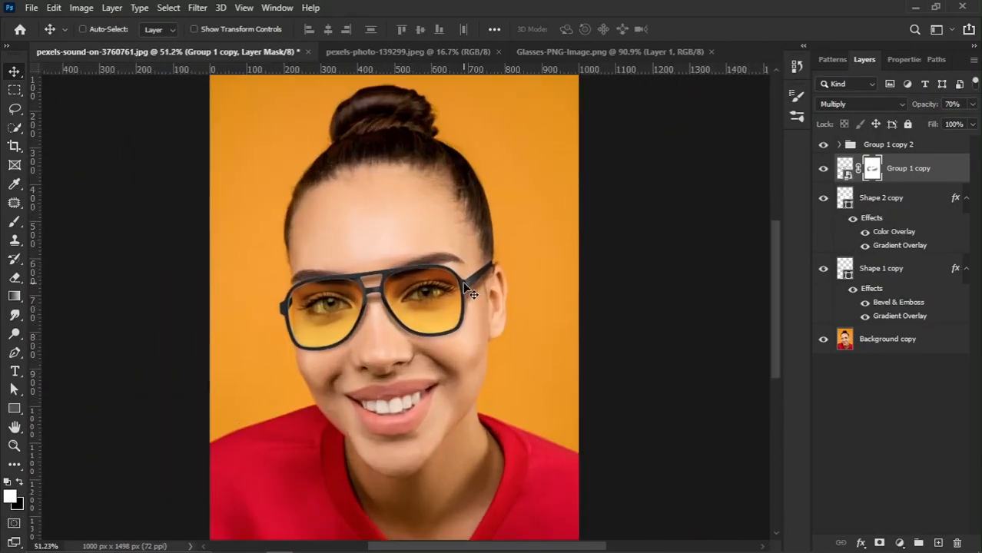
drag(464, 288, 445, 316)
scroll(456, 315, up, 1)
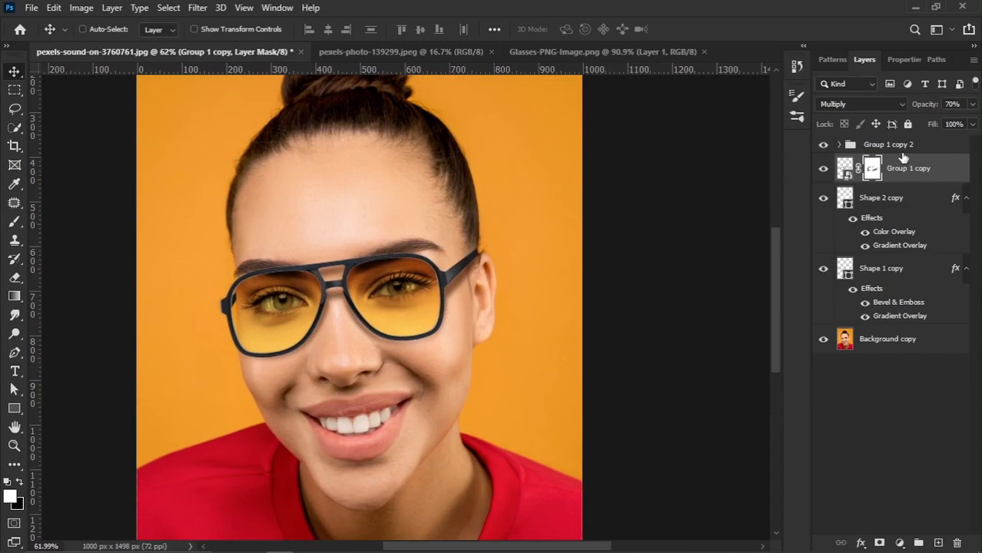
right_click(405, 295)
click(461, 297)
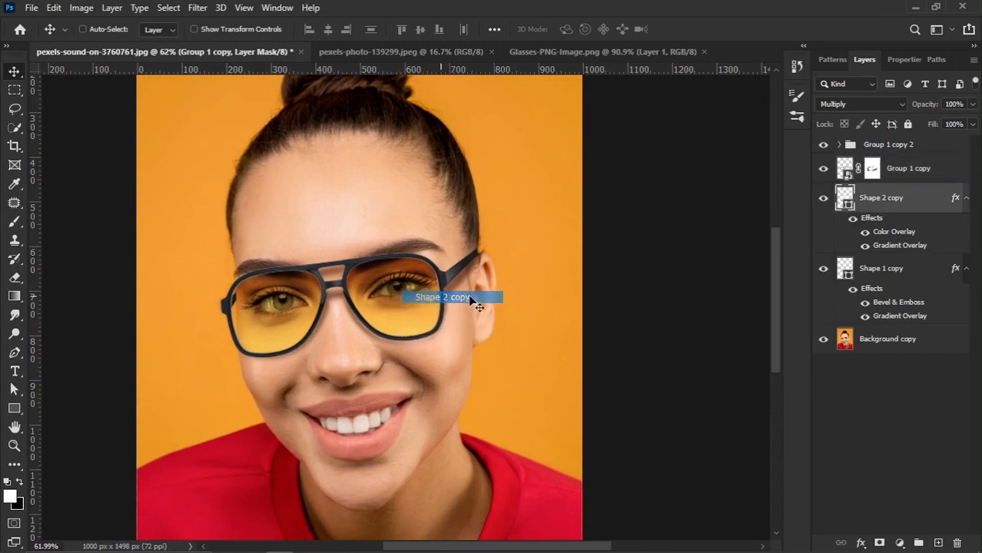
click(823, 199)
click(823, 199)
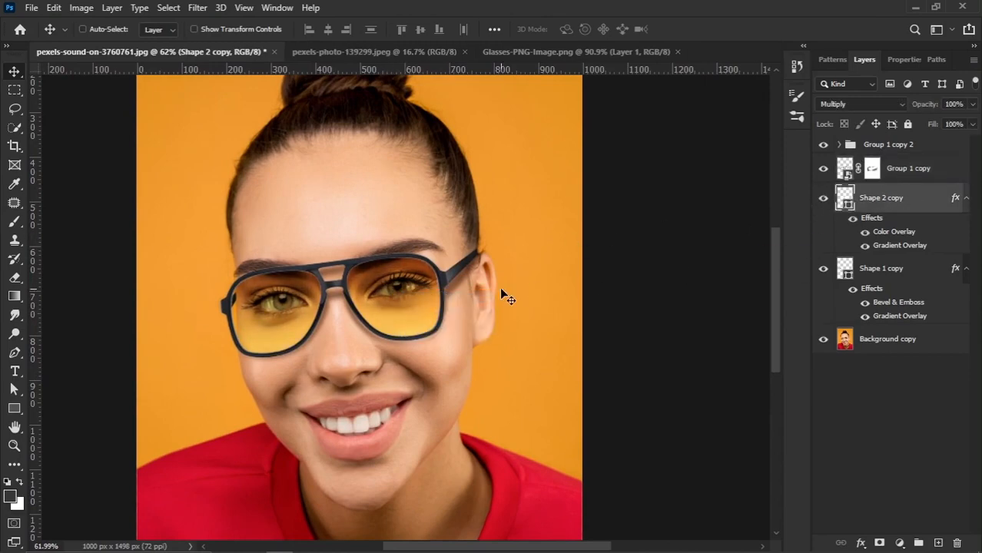
Draw a white reflection shape, about 91 by 130 px, with the Pen tool over the outer part of the right-hand lens
scroll(412, 286, up, 1)
drag(468, 286, 431, 279)
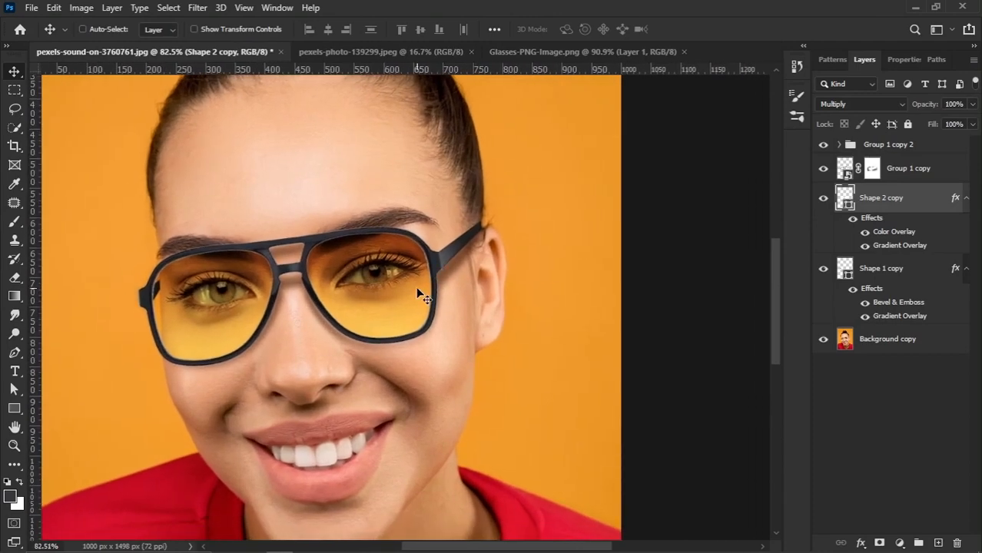
scroll(422, 290, up, 1)
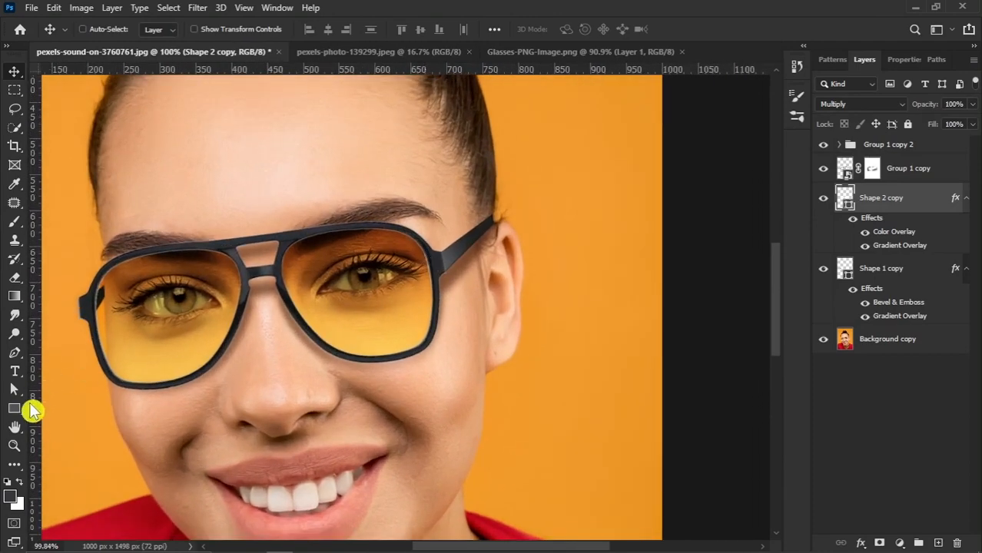
right_click(15, 356)
click(66, 357)
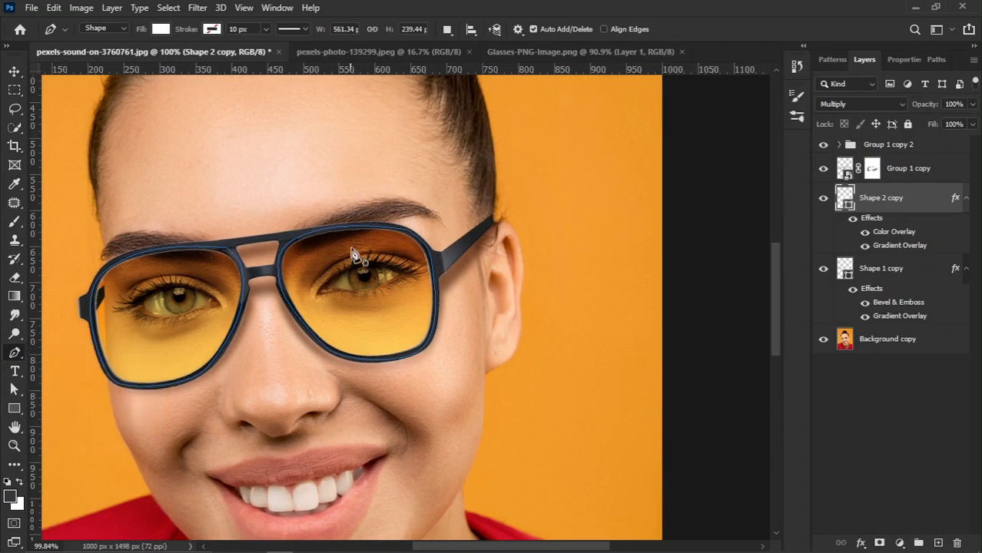
scroll(376, 245, up, 1)
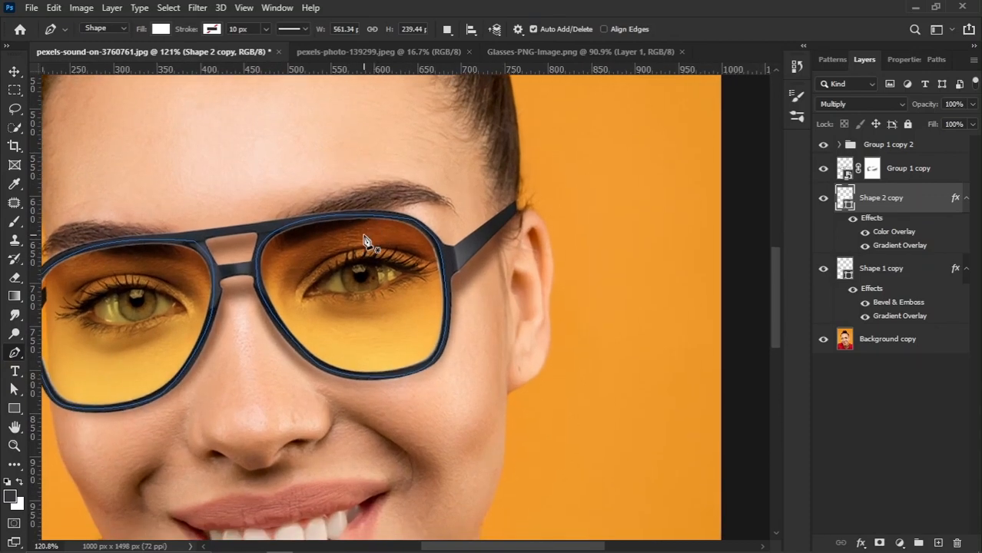
scroll(366, 242, up, 1)
click(369, 208)
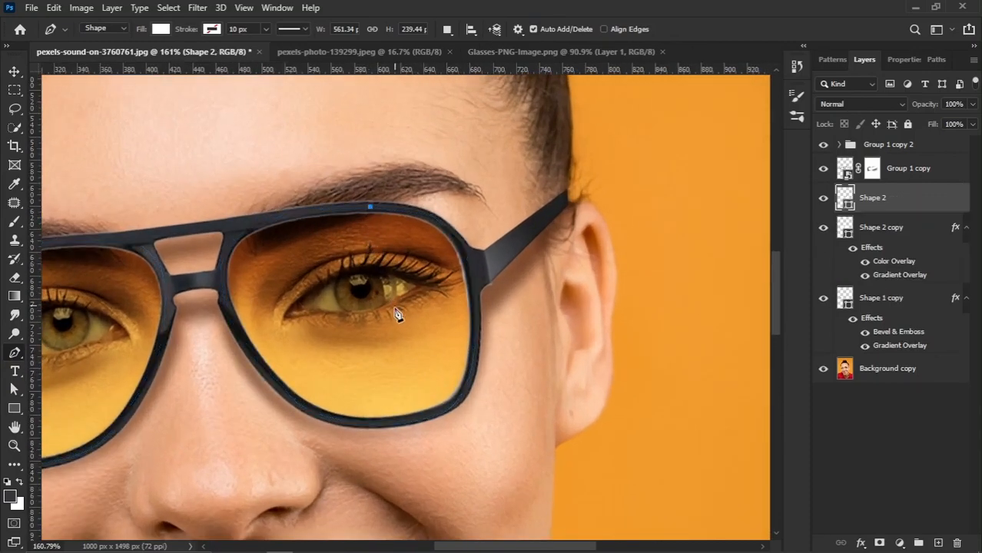
scroll(406, 329, down, 1)
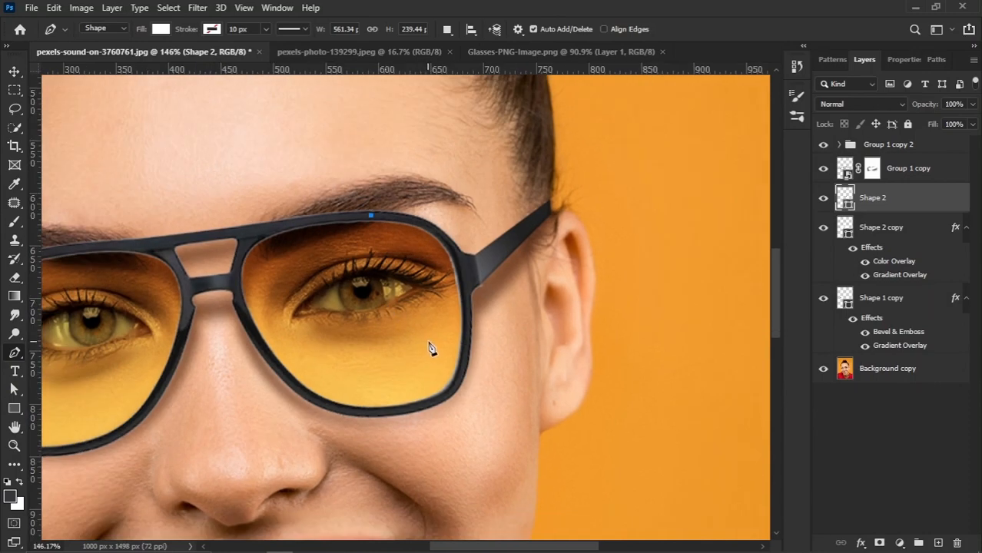
drag(435, 358, 468, 338)
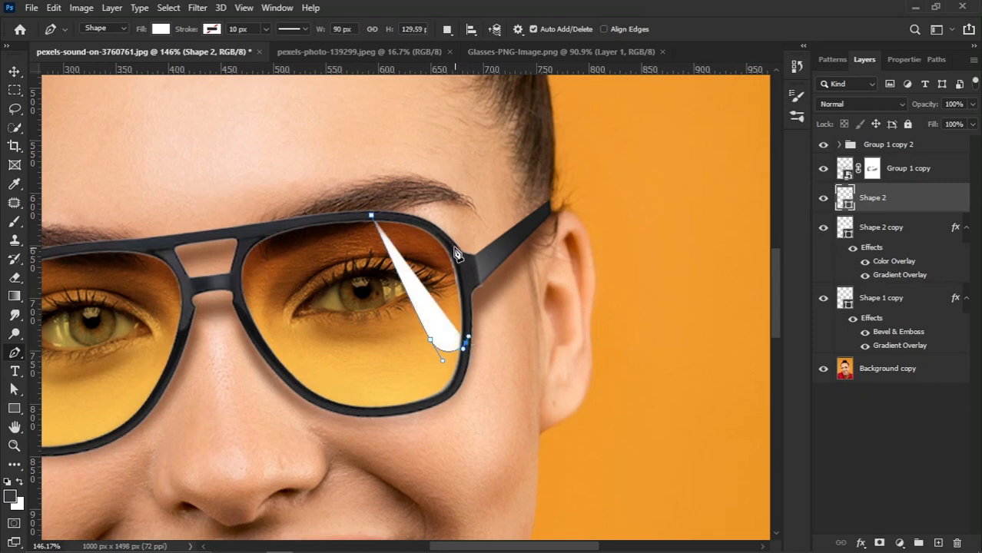
drag(443, 237, 438, 232)
click(372, 219)
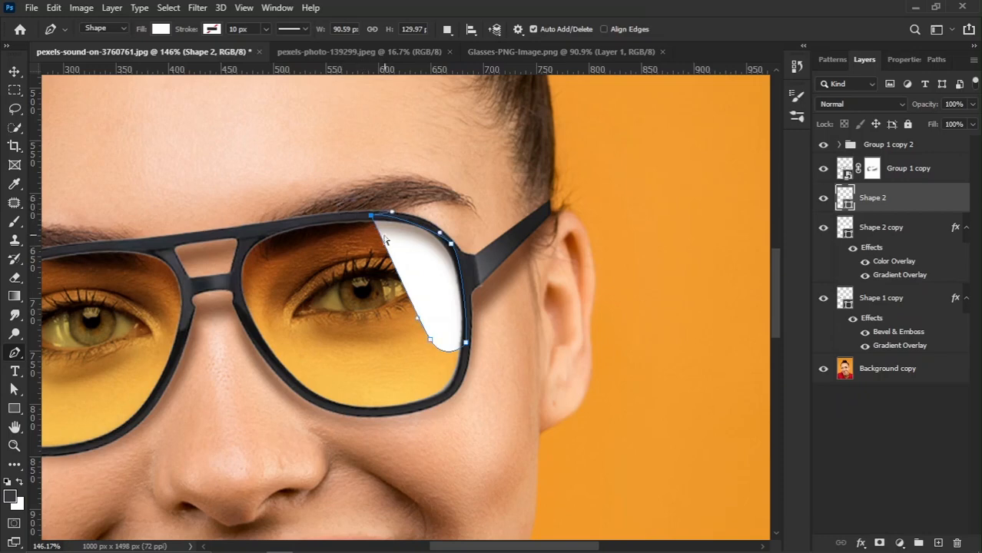
Curve the reflection shape's upper edge along the frame and move the Shape 2 layer above the Group 1 copy layer
drag(405, 213, 406, 214)
drag(912, 197, 906, 172)
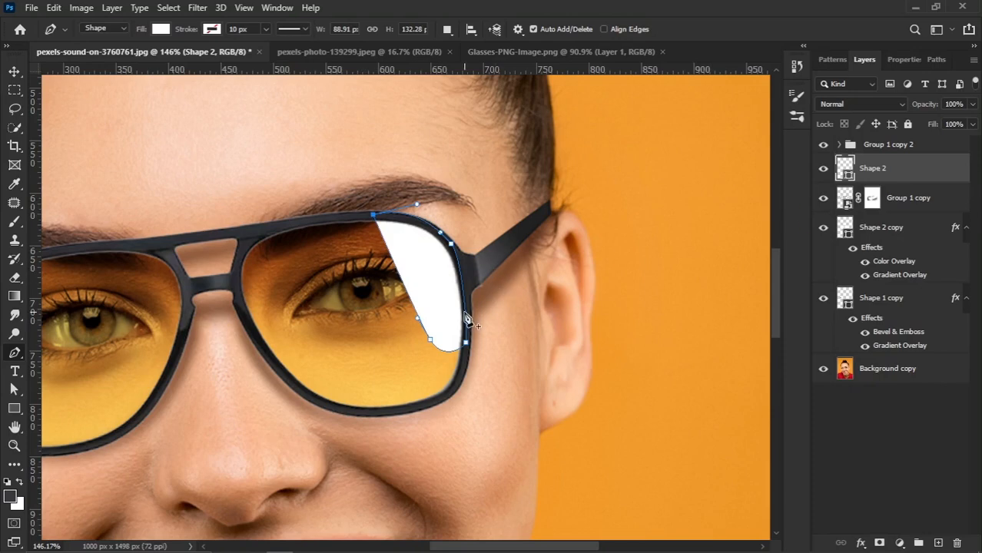
click(823, 168)
click(824, 169)
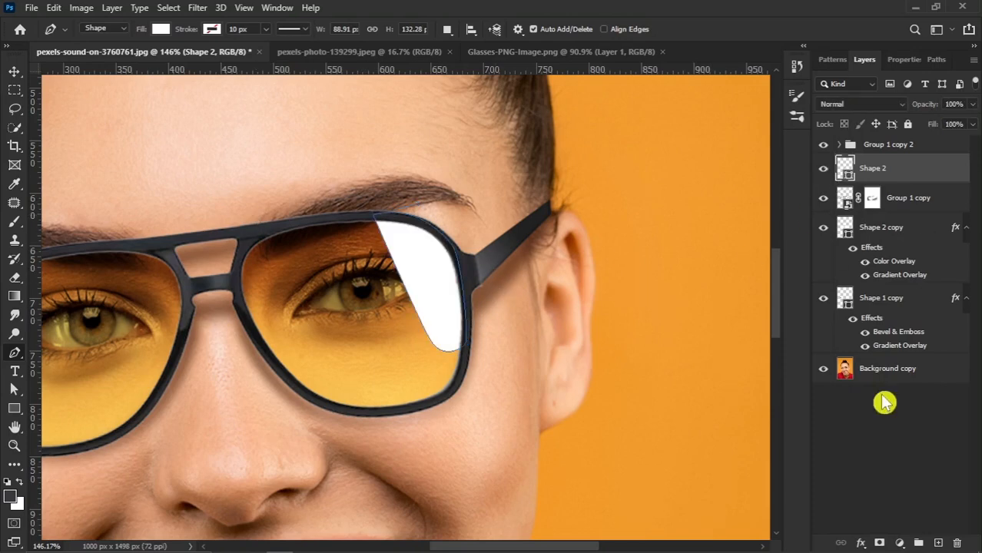
Feather the Shape 2 reflection by 1.4 px and reduce the layer's opacity to 43%
click(902, 60)
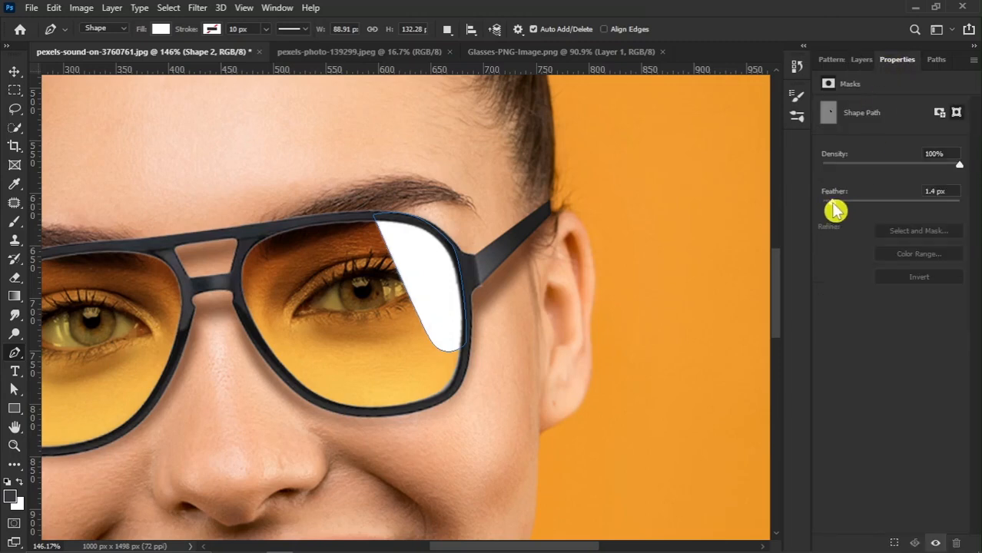
click(861, 60)
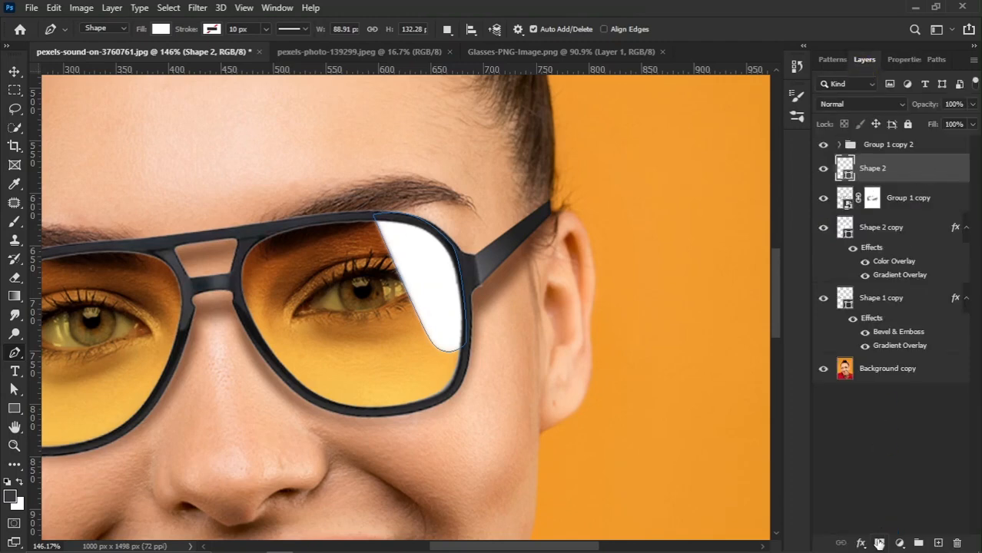
drag(916, 104, 878, 113)
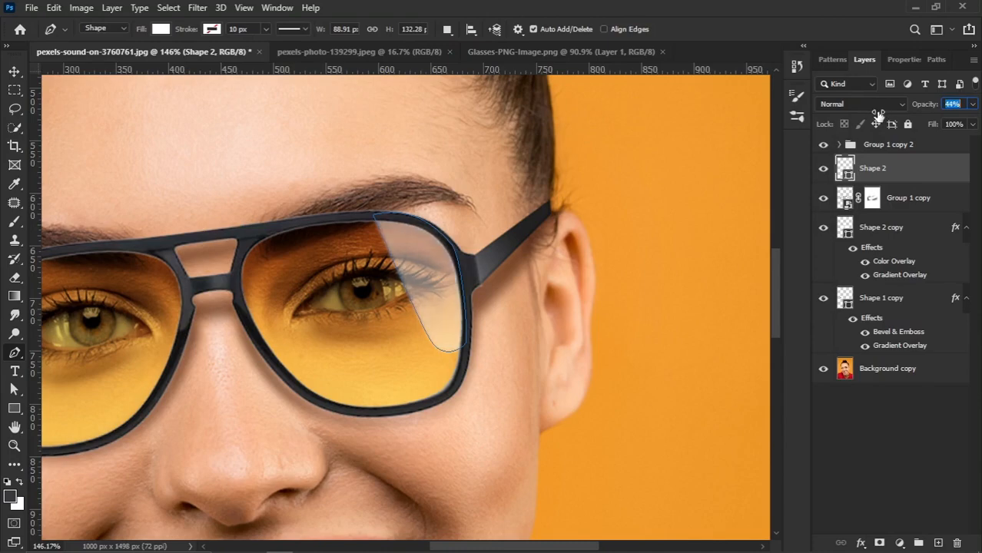
click(14, 72)
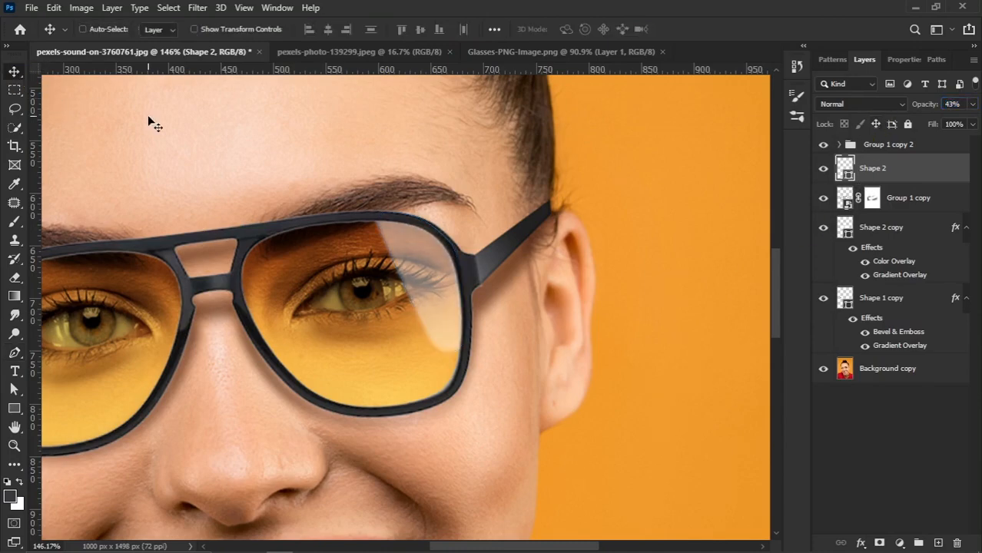
Add a layer mask to the Shape 2 reflection and choose the Black, White preset for the Gradient tool
scroll(406, 164, down, 5)
scroll(445, 170, up, 3)
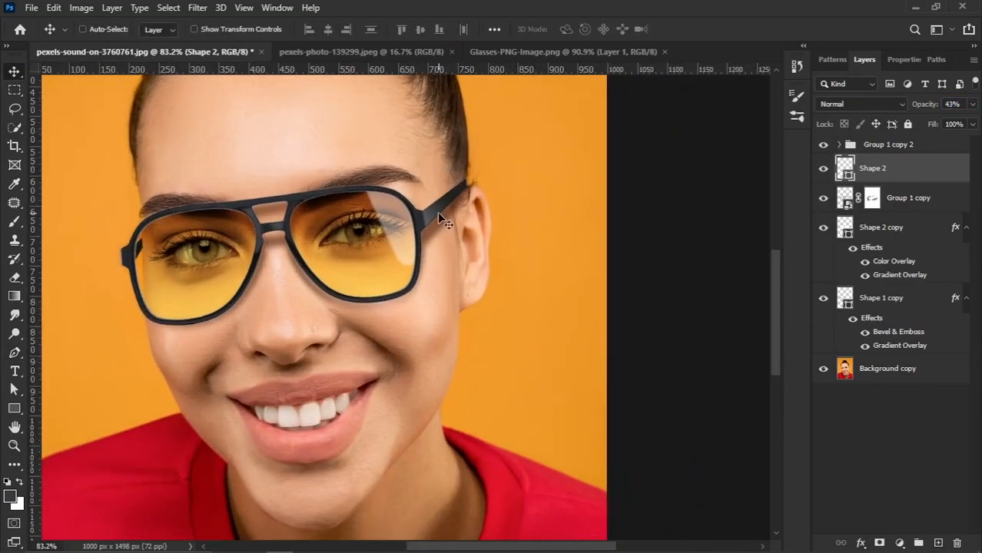
scroll(437, 212, up, 2)
scroll(396, 279, up, 1)
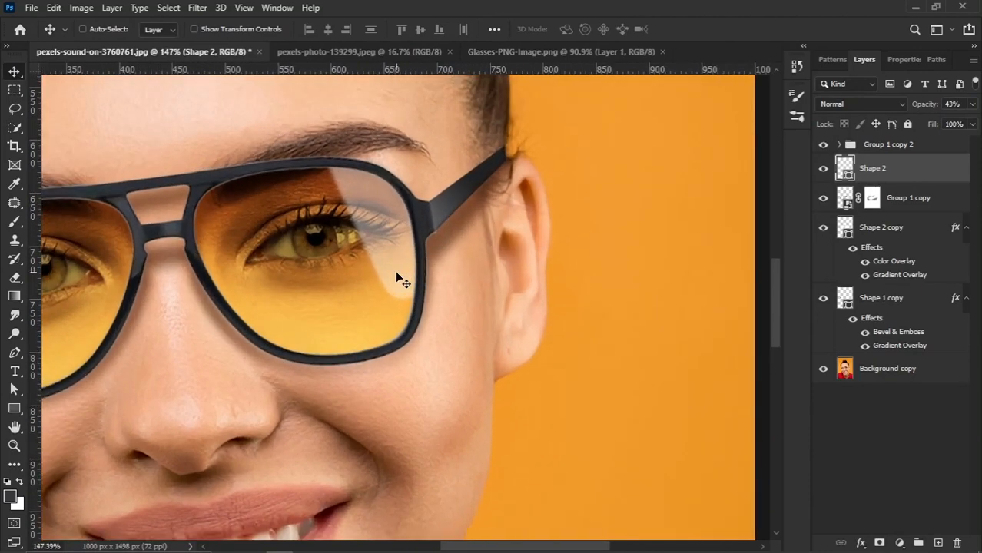
click(881, 543)
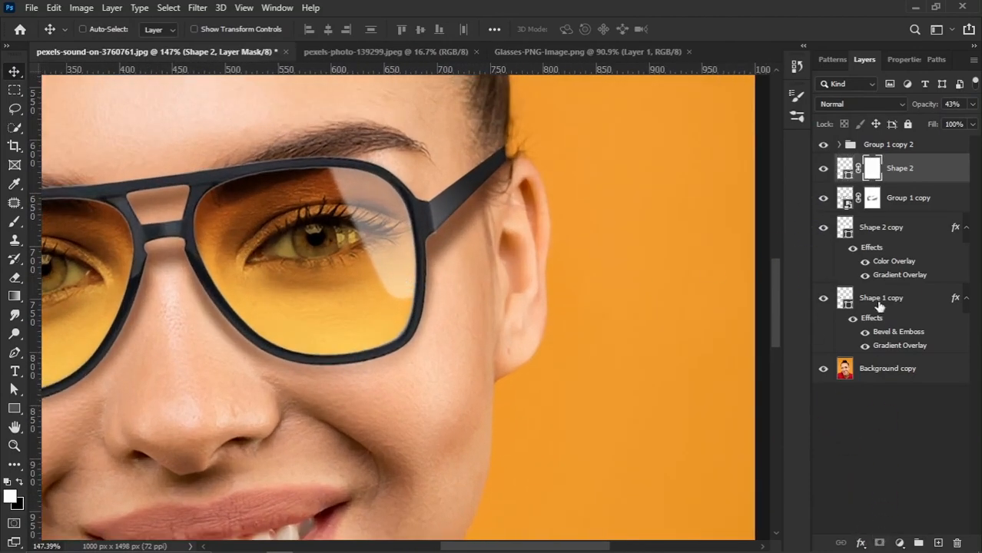
click(14, 300)
right_click(12, 306)
click(91, 30)
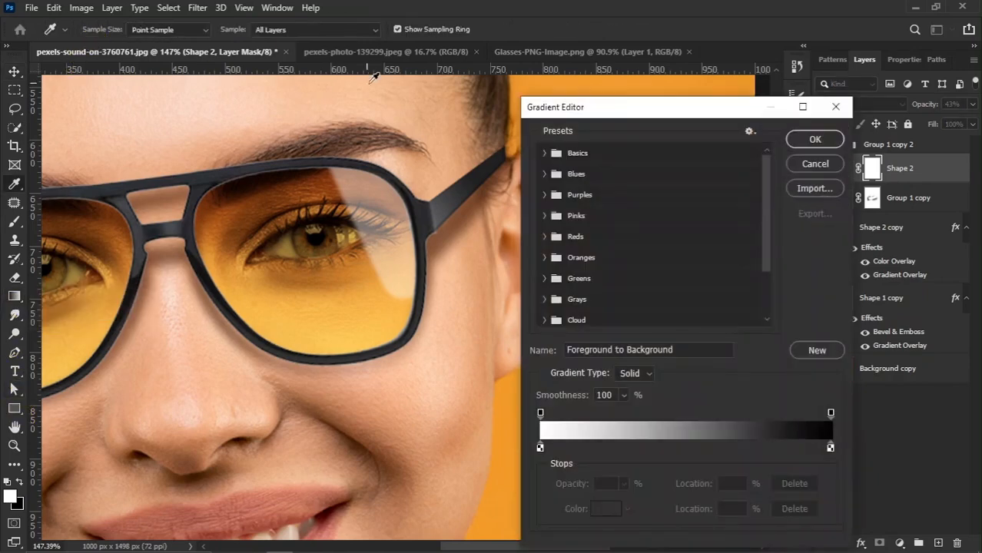
click(545, 153)
click(608, 176)
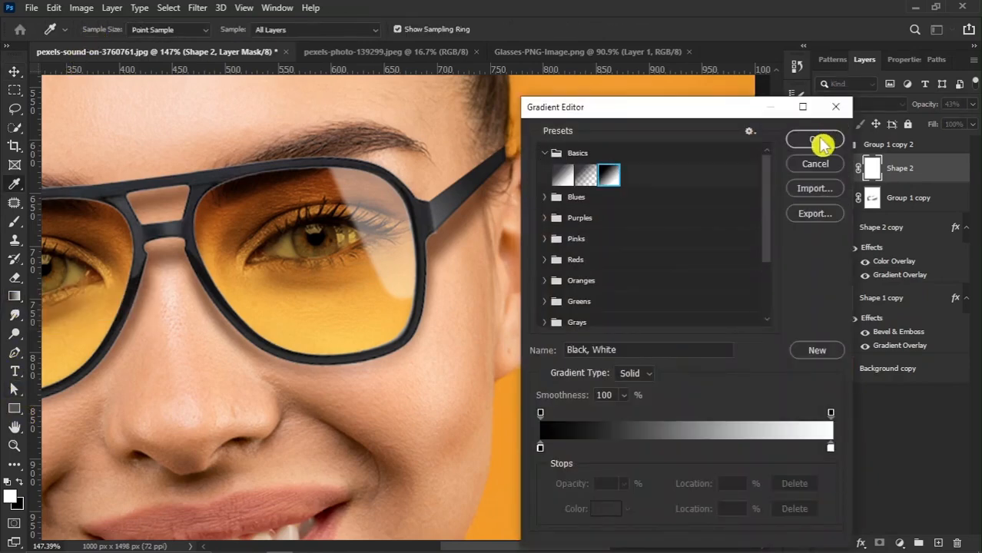
click(816, 139)
Fade out the lower end of the lens reflection with a slanted black-to-white gradient on the Shape 2 mask
scroll(372, 245, up, 1)
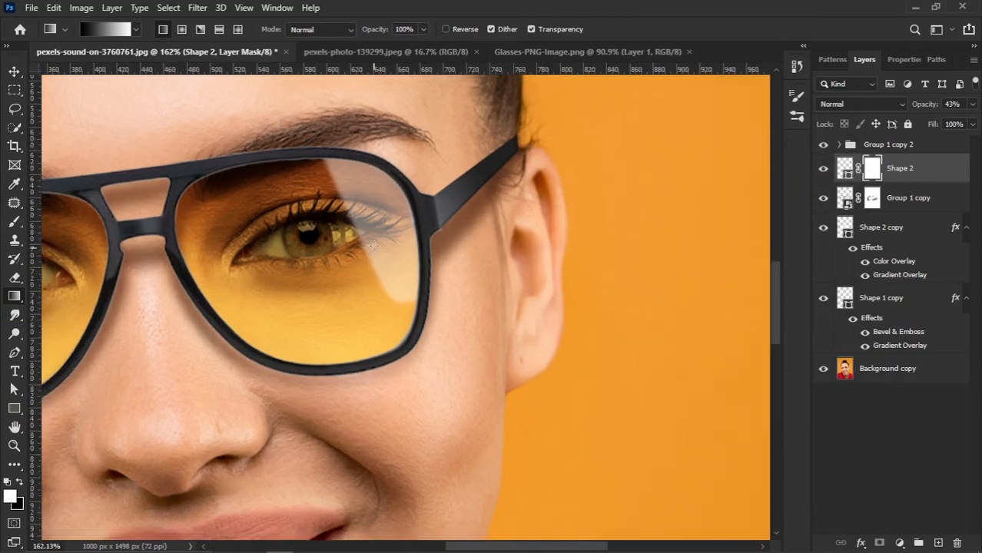
drag(435, 339, 434, 339)
key(ctrl+z)
drag(378, 194, 379, 197)
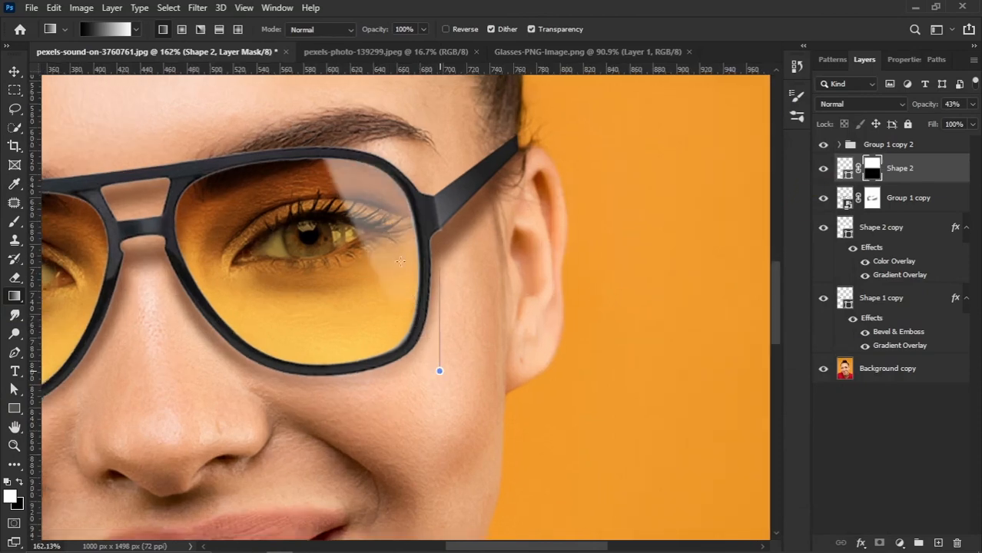
drag(395, 255, 394, 255)
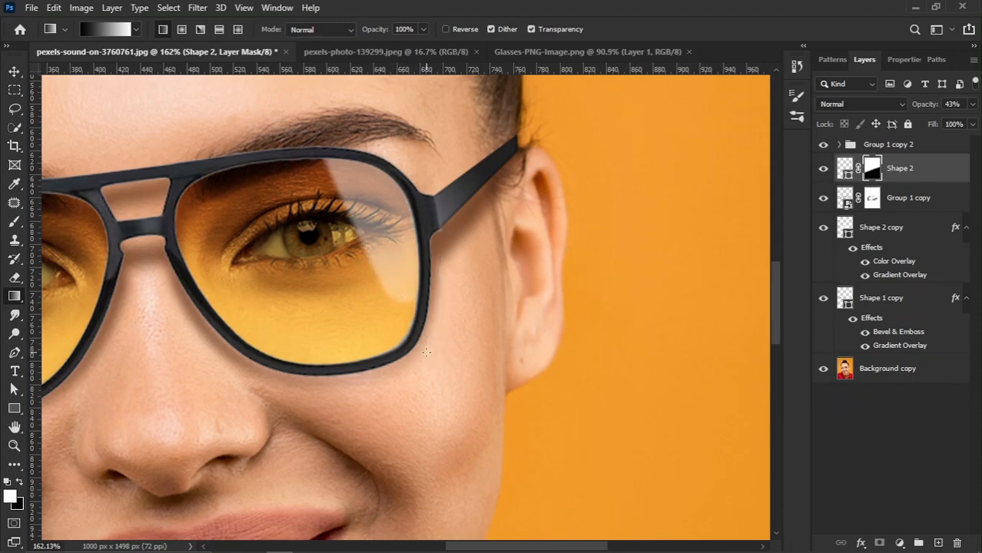
drag(370, 204, 369, 205)
scroll(392, 185, down, 3)
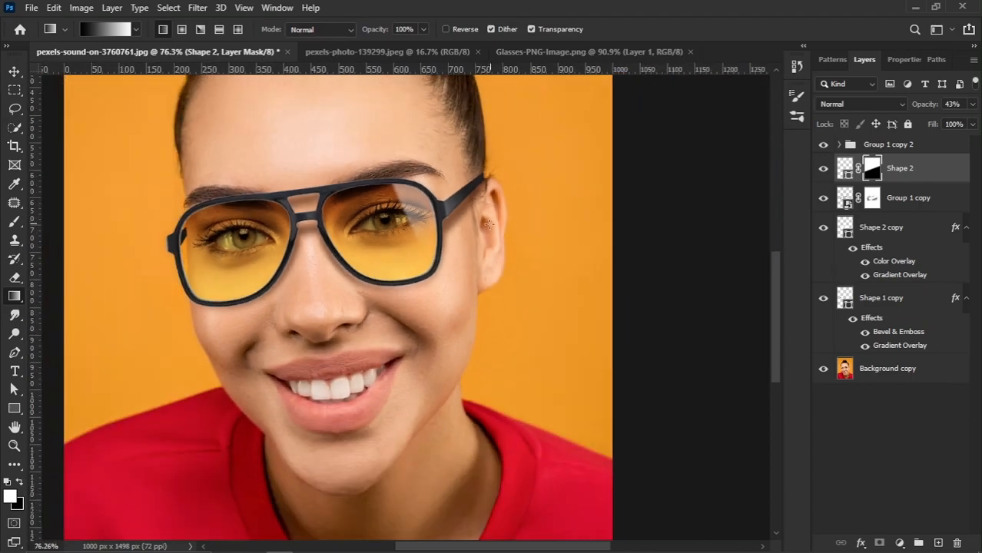
click(14, 70)
Compare the glasses with and without the Group 1 copy shadow, the Shape 2 reflection and the Shape 2 copy tint
scroll(404, 218, up, 2)
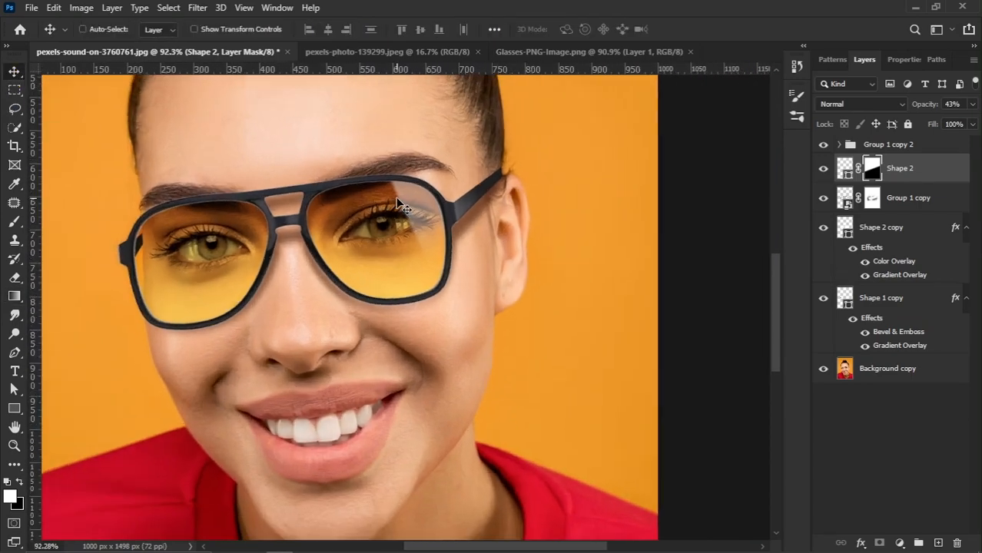
drag(401, 219, 417, 213)
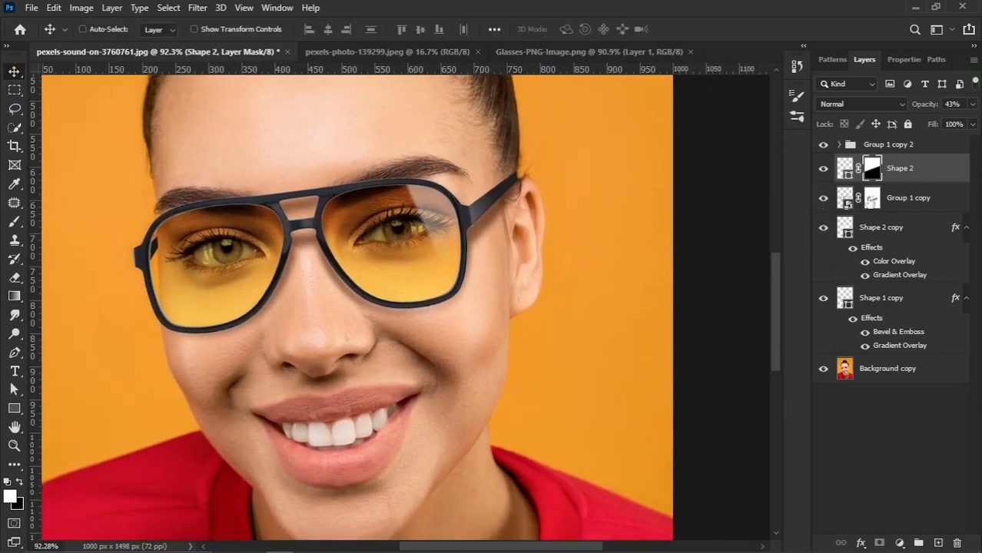
click(896, 198)
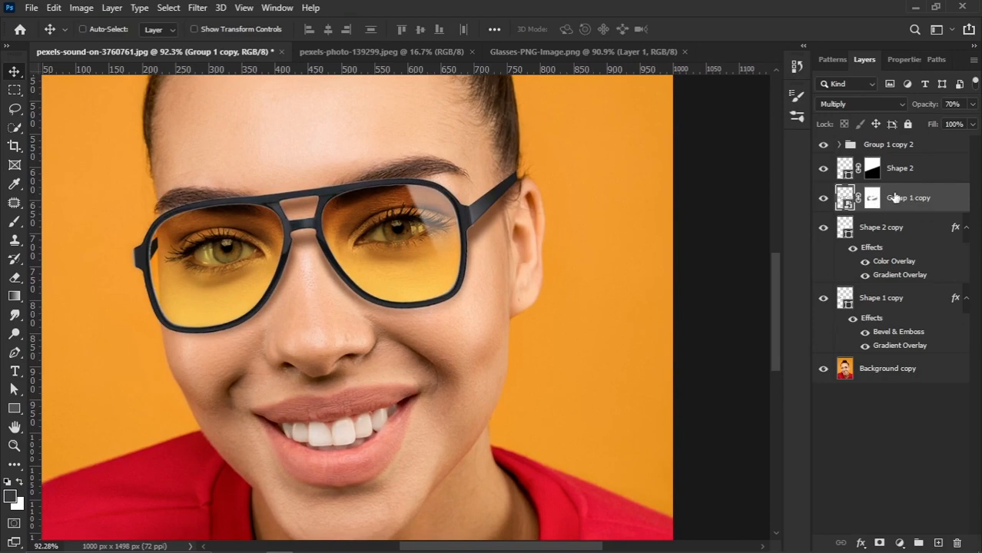
click(826, 200)
click(826, 200)
click(896, 174)
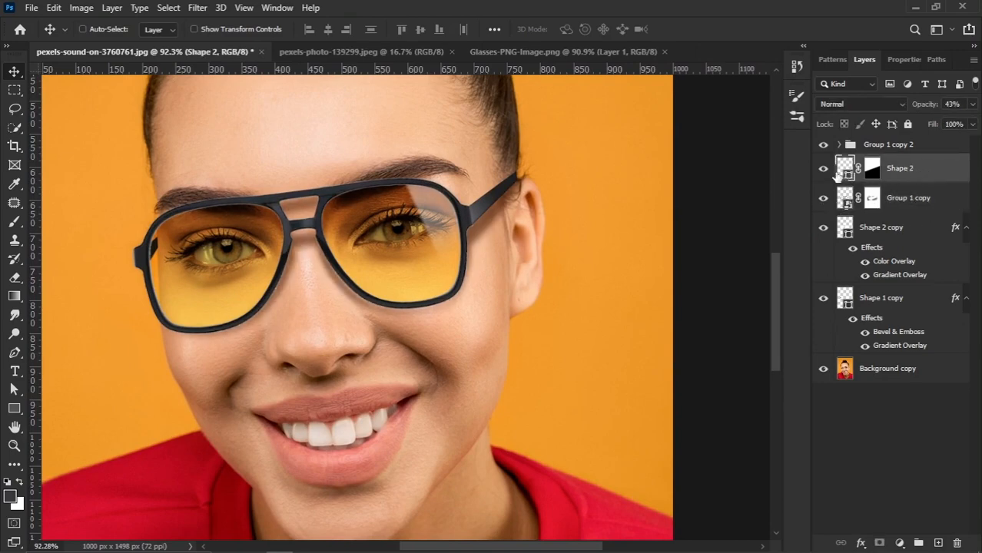
click(824, 168)
click(823, 169)
click(829, 229)
click(823, 228)
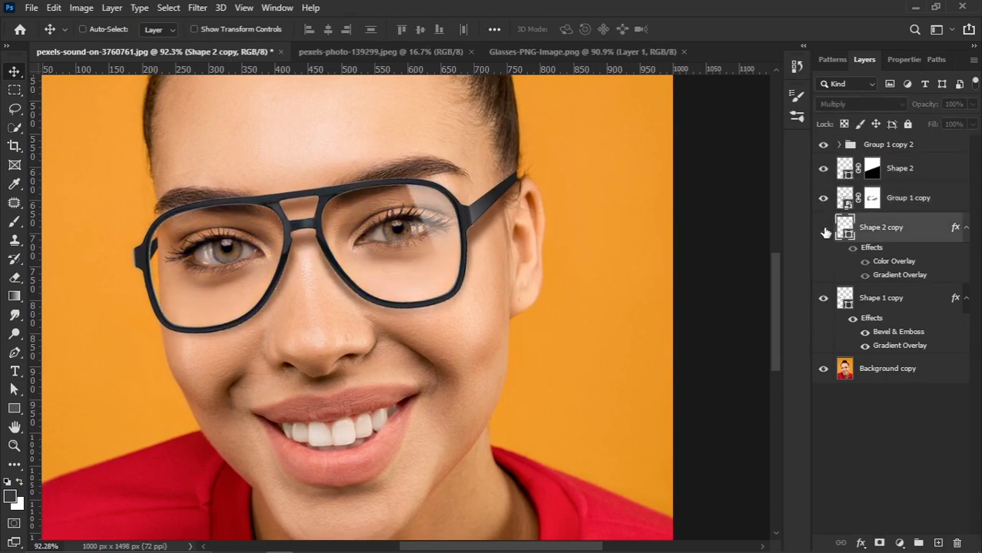
click(824, 229)
Bring the city skyline photo from pexels-photo-139299.jpeg into the portrait document as a new layer
click(407, 51)
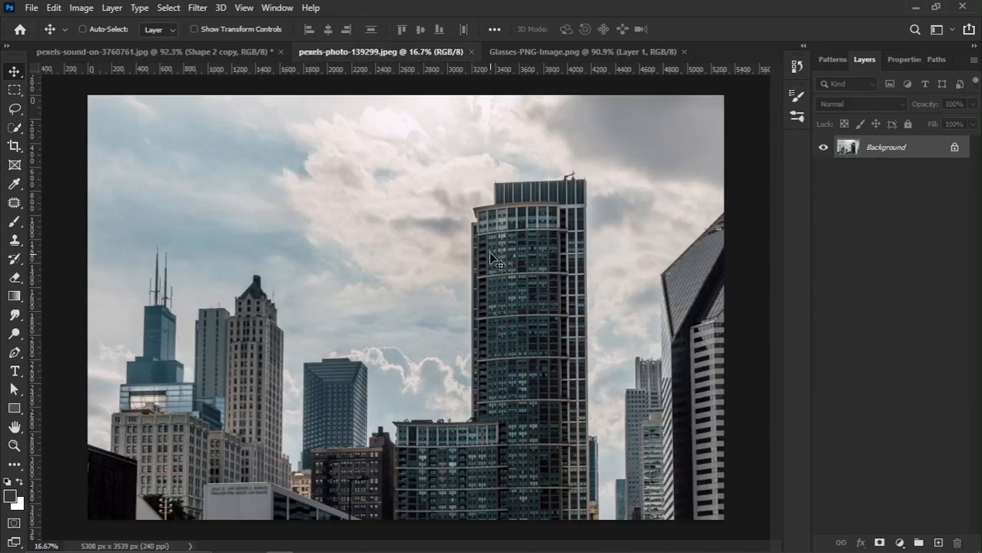
drag(534, 295, 303, 199)
scroll(308, 204, down, 4)
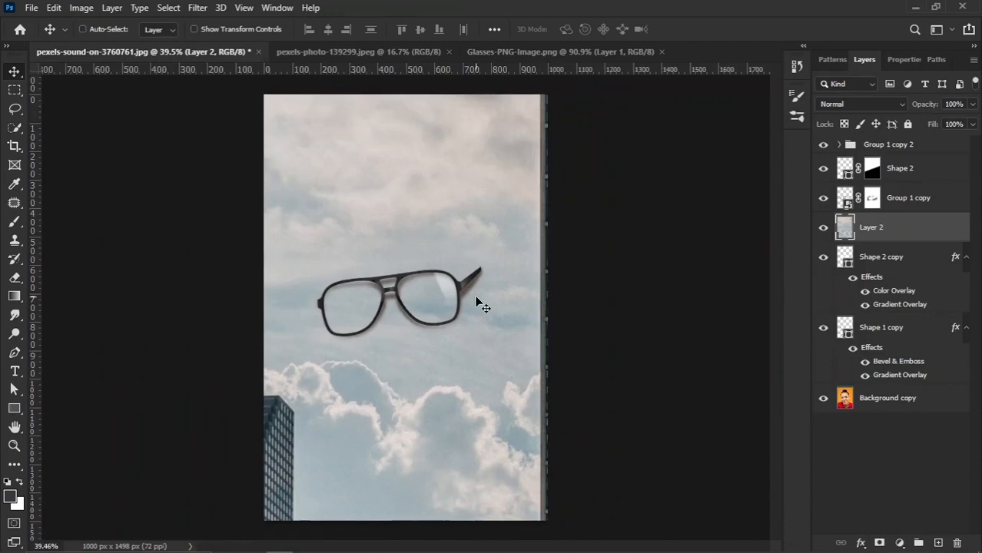
Scale the skyline layer down to 10.22% and position it over the glasses
key(ctrl+t)
scroll(492, 348, down, 2)
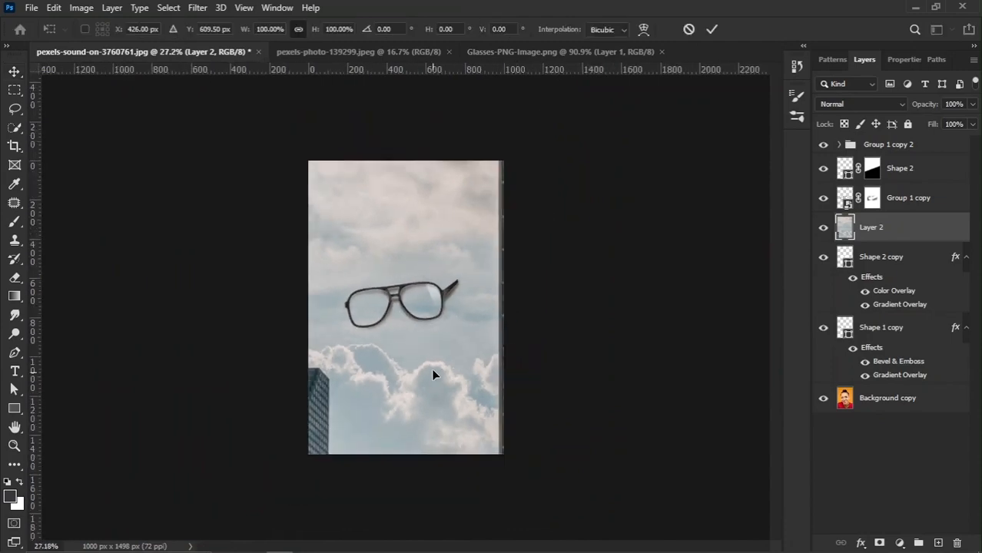
scroll(431, 368, down, 2)
drag(395, 489, 452, 355)
scroll(411, 319, up, 8)
drag(617, 438, 556, 396)
drag(556, 162, 520, 183)
drag(469, 286, 502, 305)
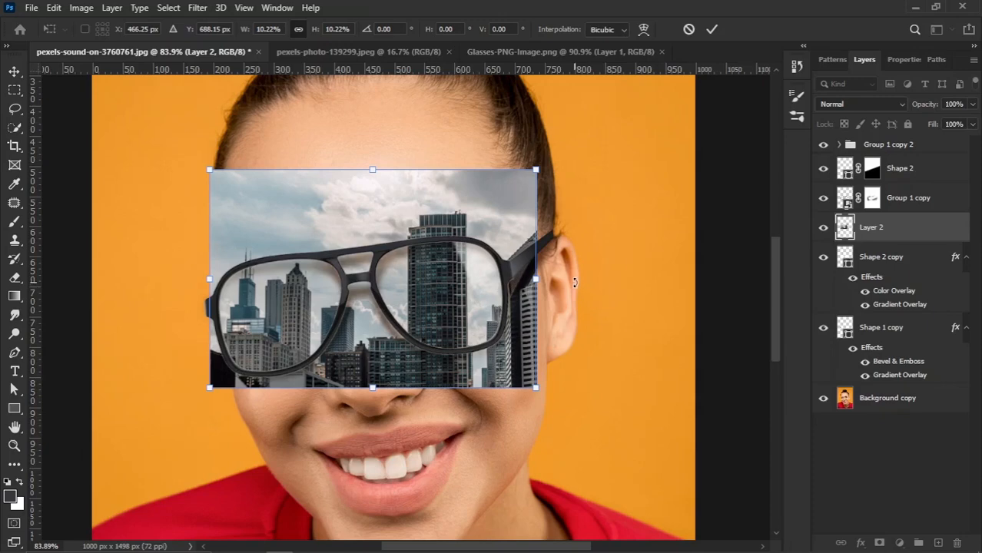
Rotate the skyline layer to -5.85° to match the tilt of the glasses and shift it slightly over the lenses
drag(575, 283, 581, 244)
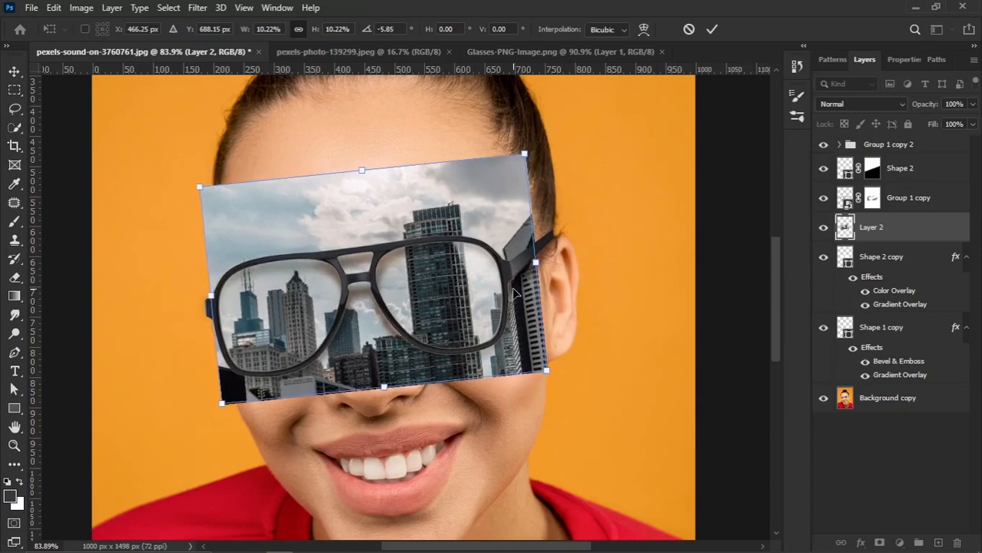
drag(514, 292, 512, 294)
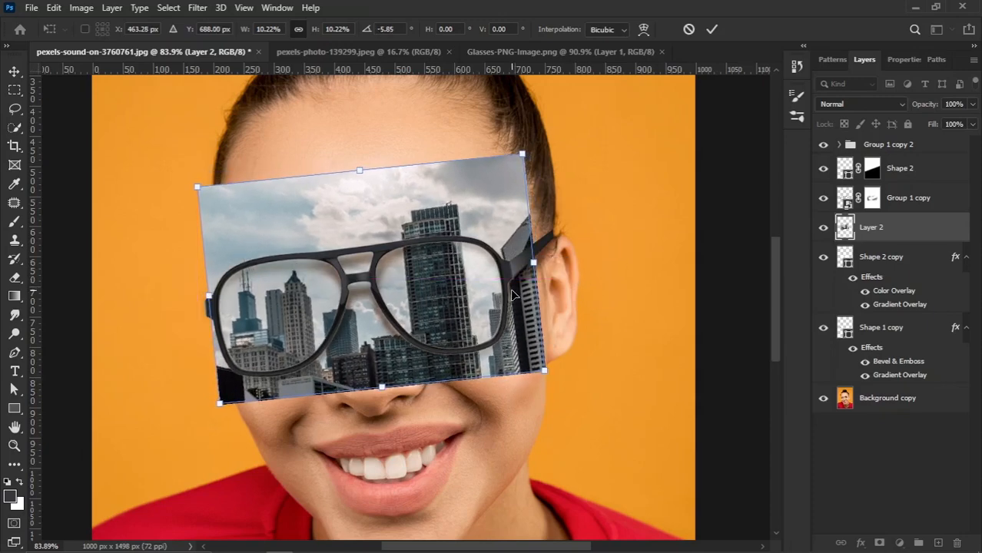
key(Return)
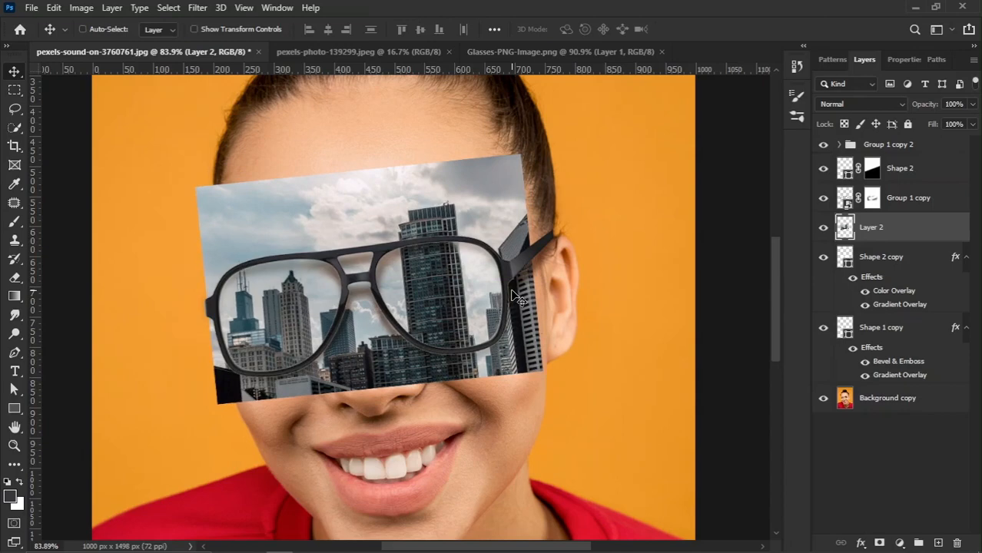
right_click(864, 260)
click(855, 260)
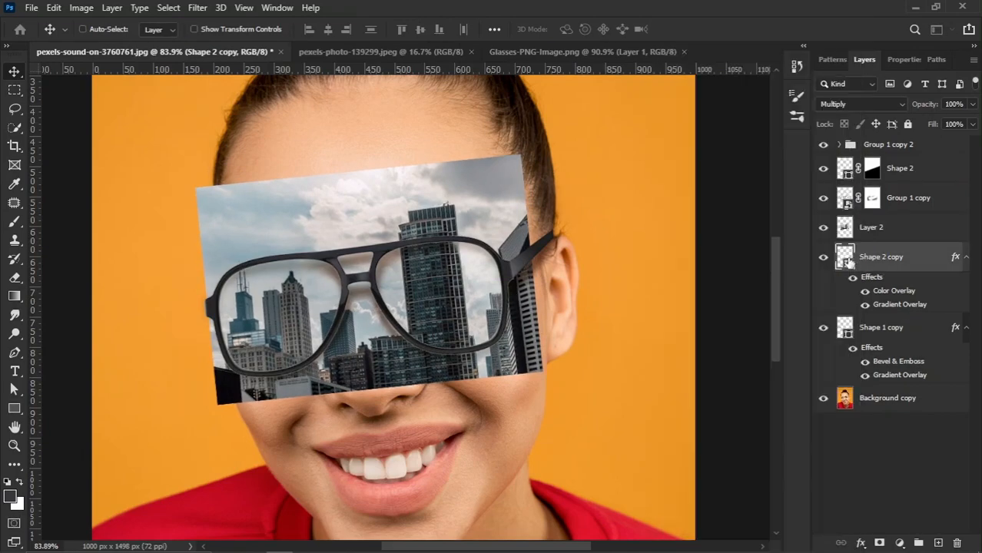
right_click(846, 260)
click(848, 298)
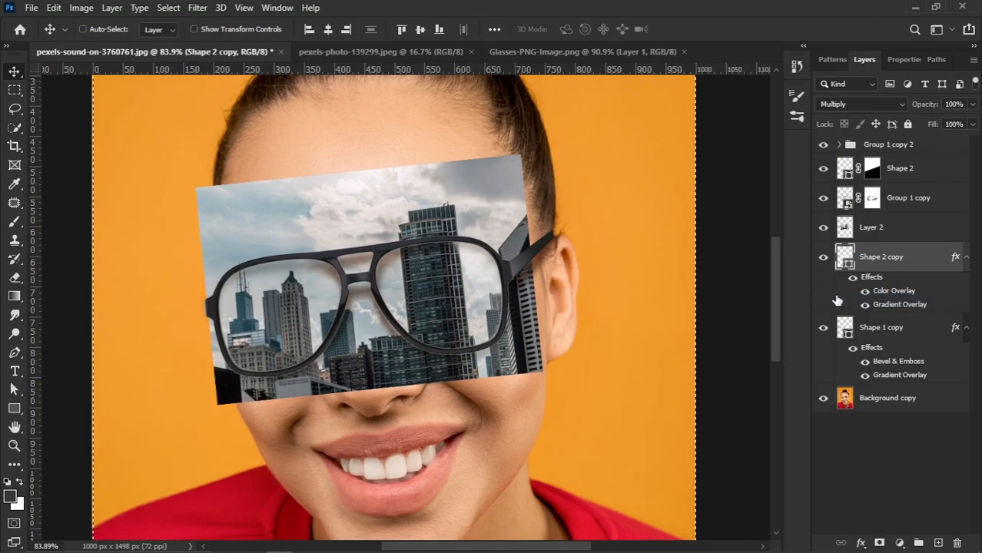
key(ctrl)
key(ctrl+d)
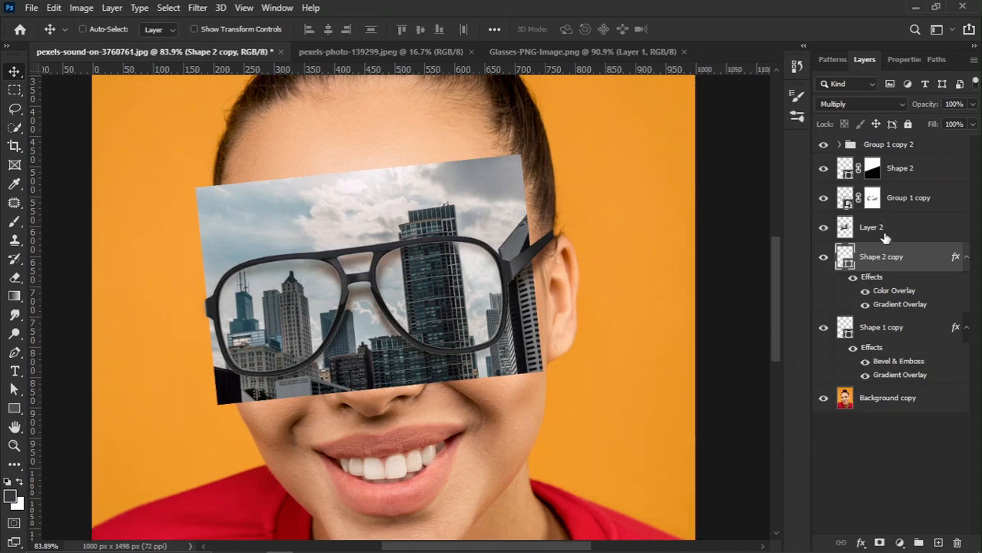
Mask the skyline layer (Layer 2) to the lens outlines, using a selection loaded from the Shape 2 copy layer
ctrl+click(844, 258)
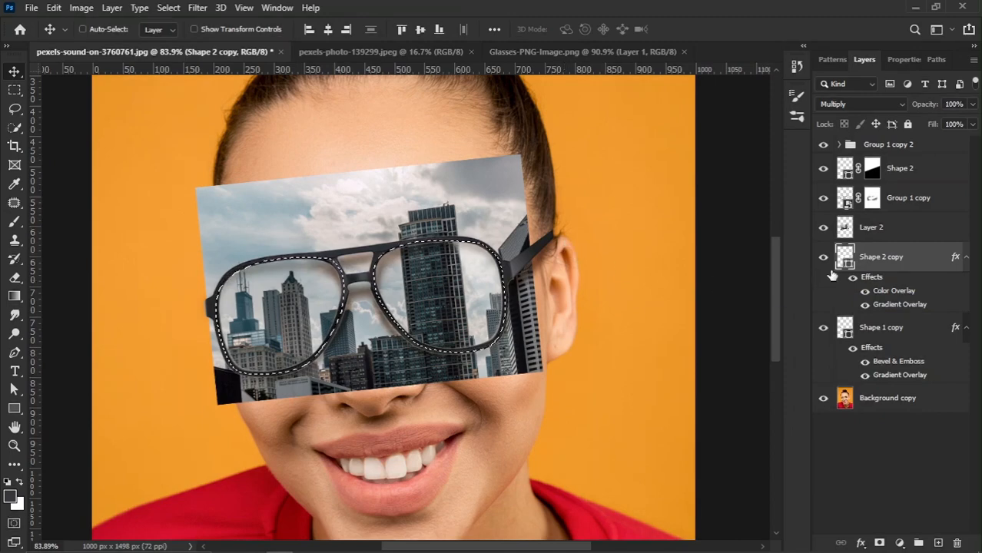
click(823, 228)
click(823, 228)
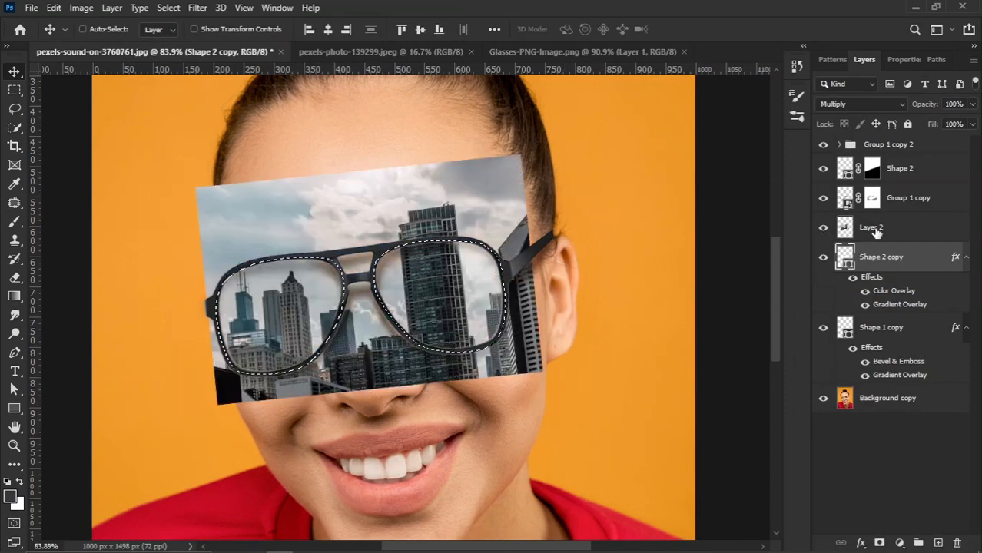
click(872, 228)
click(879, 542)
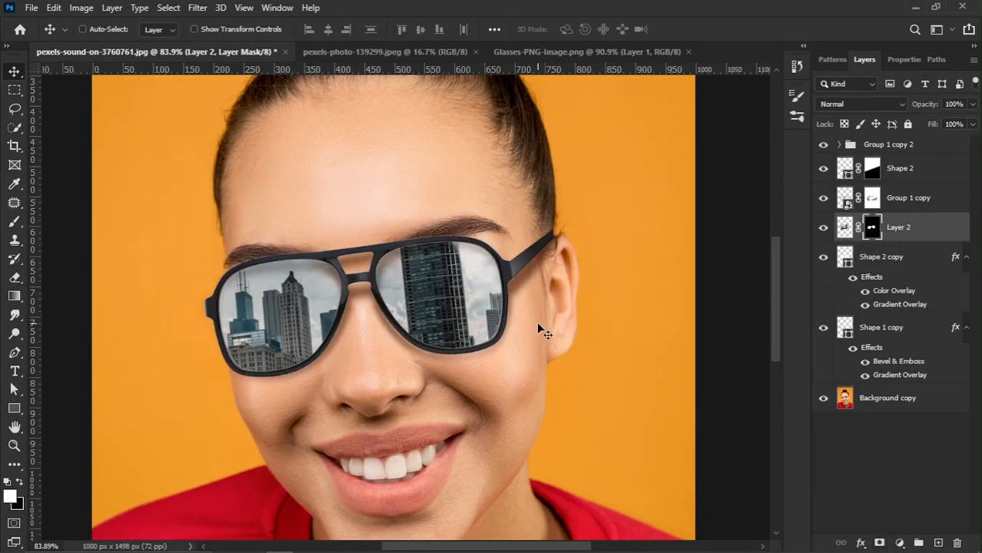
Set the skyline layer's blending mode to Lighten and lower its opacity to 35%
scroll(311, 254, down, 3)
scroll(450, 297, up, 2)
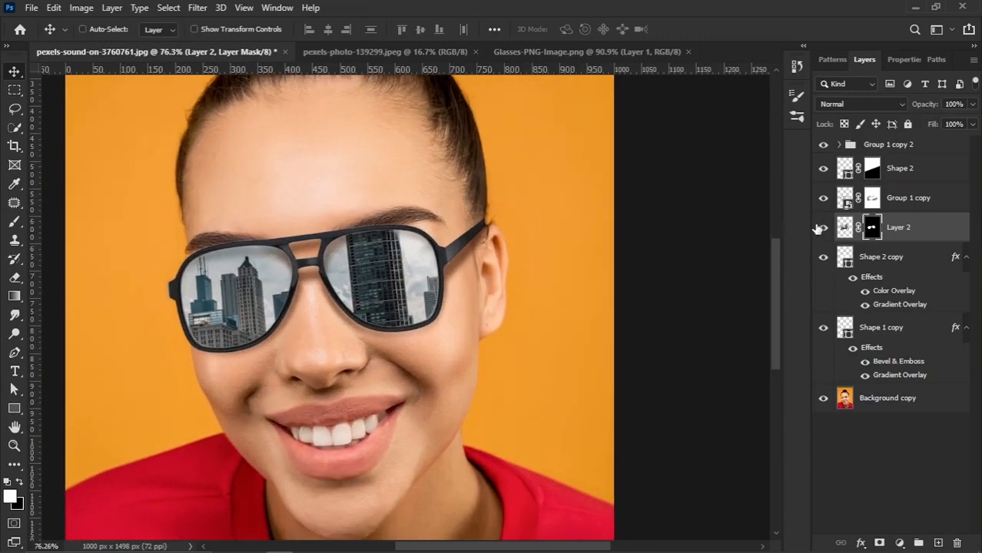
click(823, 227)
click(823, 227)
click(852, 106)
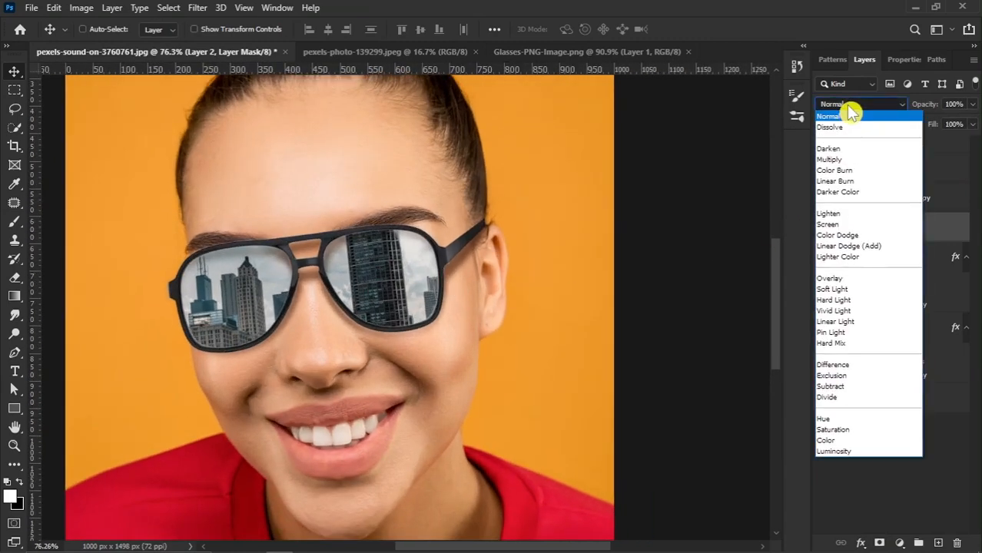
click(834, 215)
scroll(381, 284, up, 1)
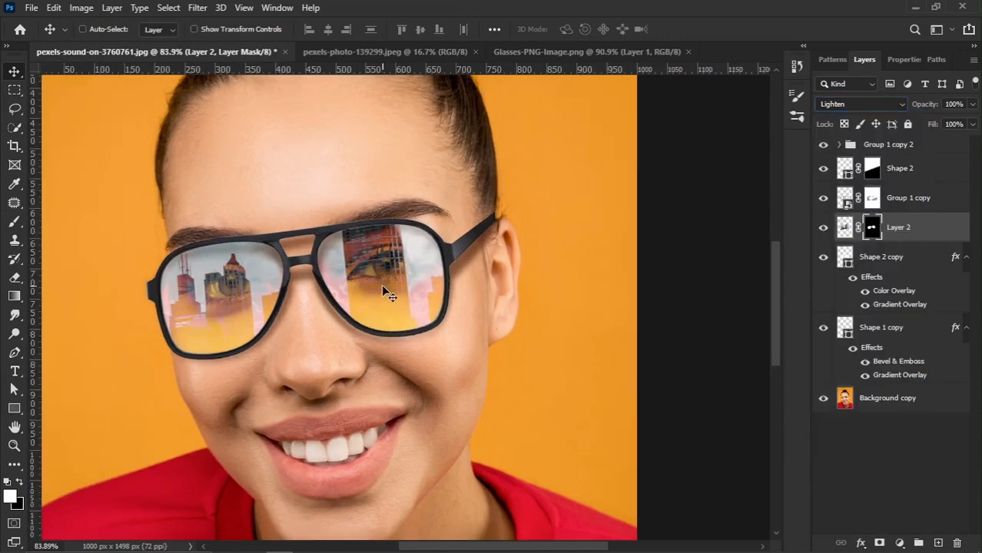
scroll(382, 276, down, 1)
scroll(408, 269, up, 1)
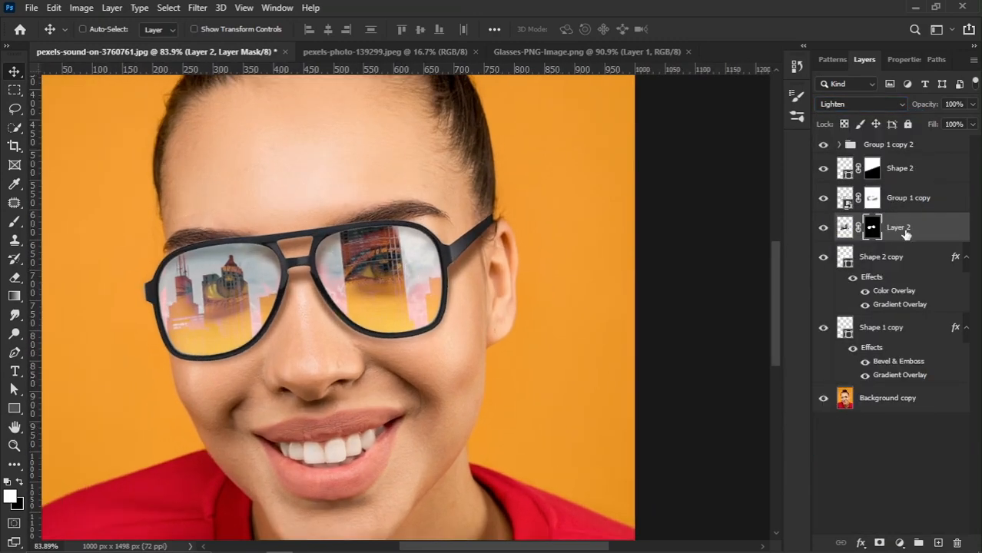
click(945, 122)
drag(918, 111, 878, 116)
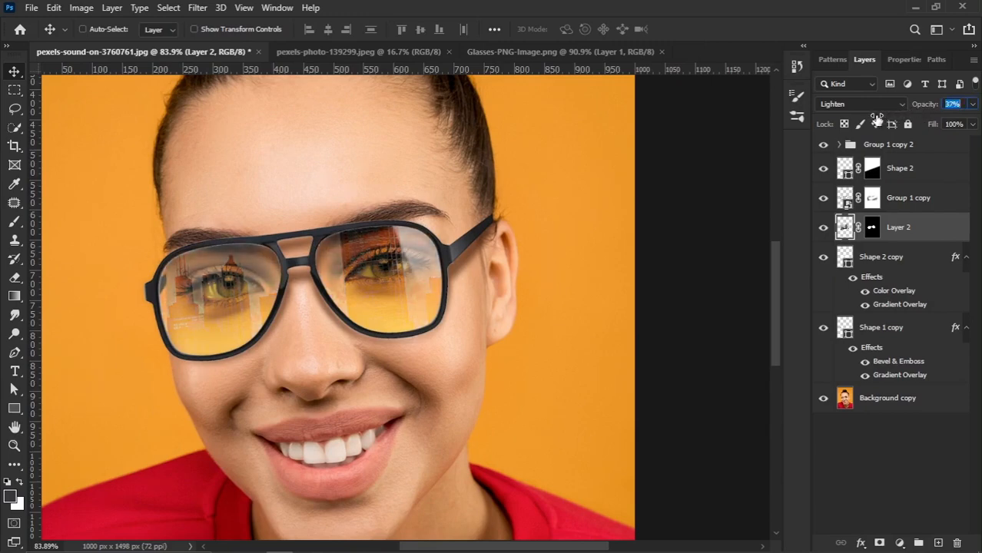
drag(875, 120, 875, 120)
Fade the skyline over the eye in the left lens on Layer 2's mask, using a soft Eraser at 25% opacity and 32% flow
click(872, 227)
click(14, 278)
scroll(192, 277, up, 1)
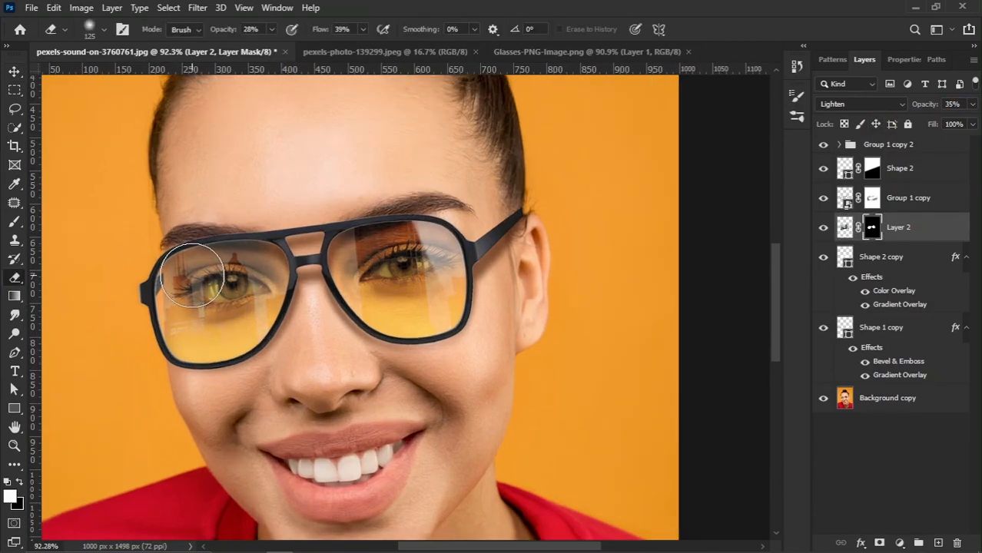
key(bracketright)
drag(317, 34, 312, 34)
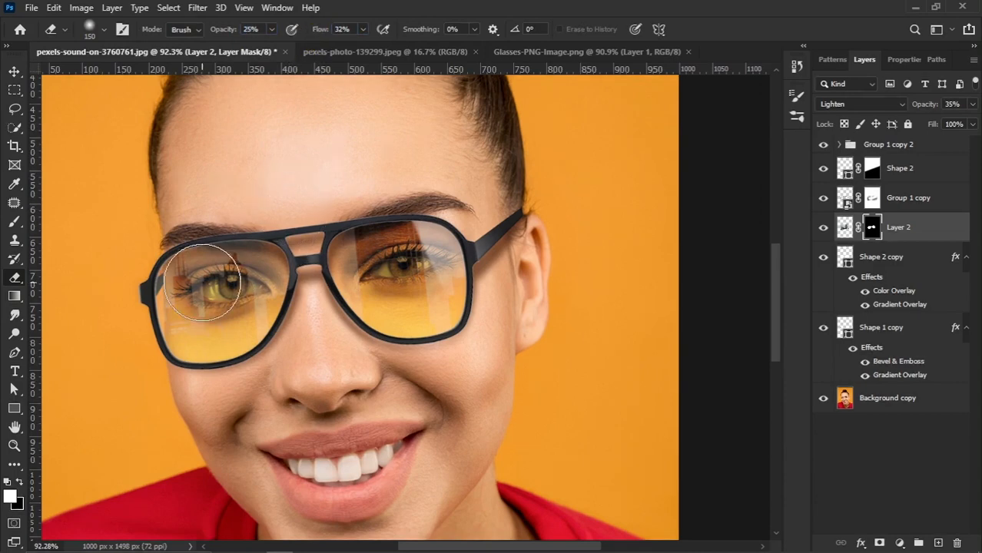
scroll(173, 281, up, 1)
scroll(172, 280, up, 1)
key(bracketleft)
key(bracketleft)
key(bracketleft)
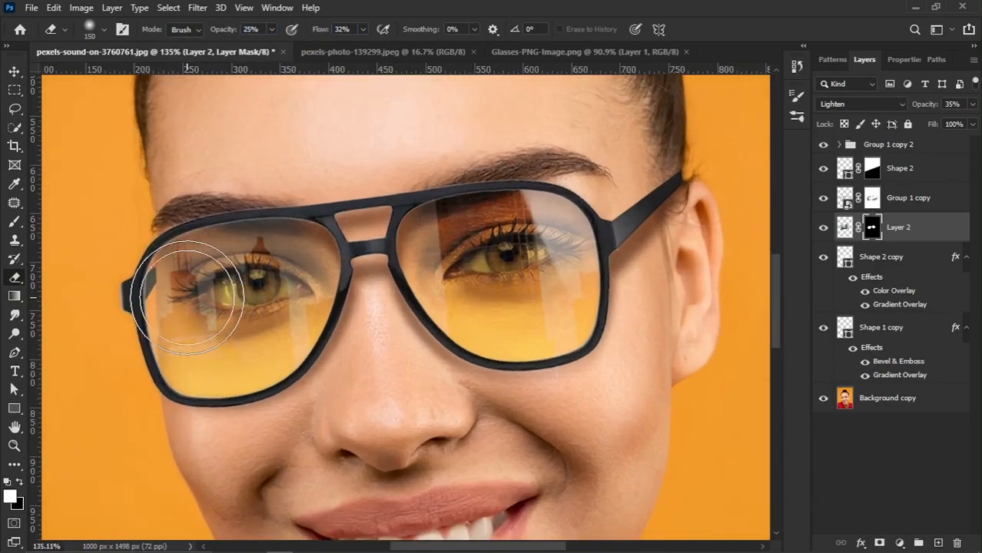
scroll(183, 292, up, 1)
scroll(188, 299, up, 1)
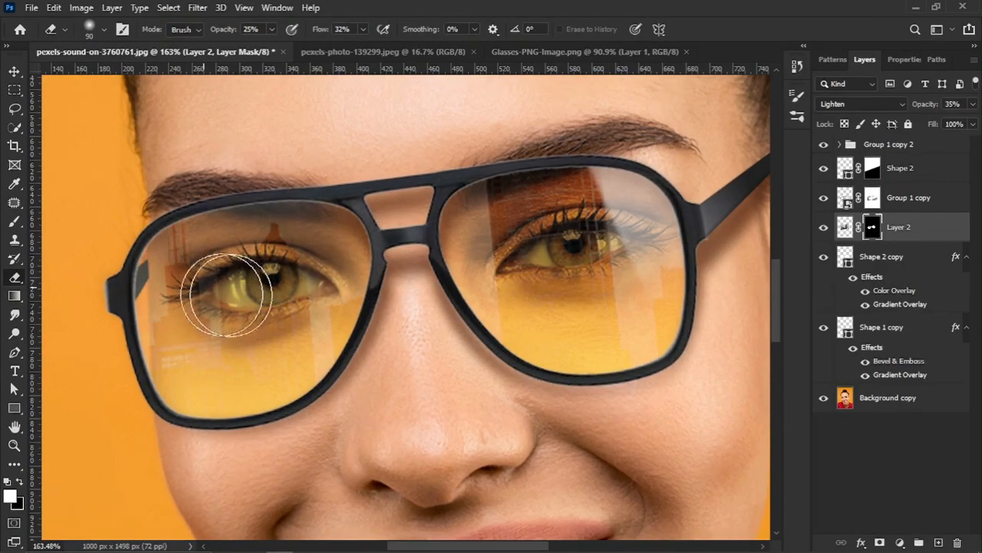
scroll(230, 274, down, 1)
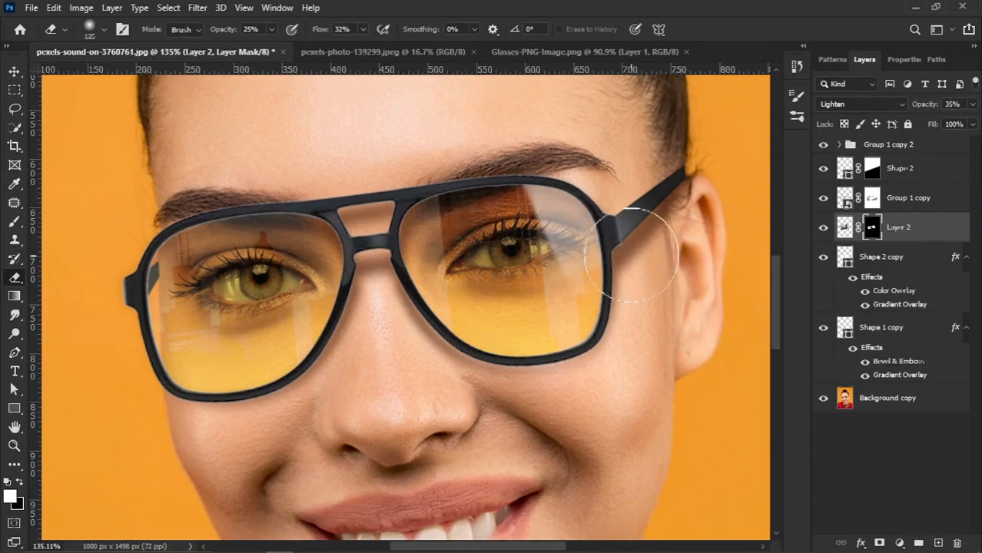
Fade the skyline over the eye in the right lens on Layer 2's mask with the Eraser at 125 px
key(bracketright)
key(bracketright)
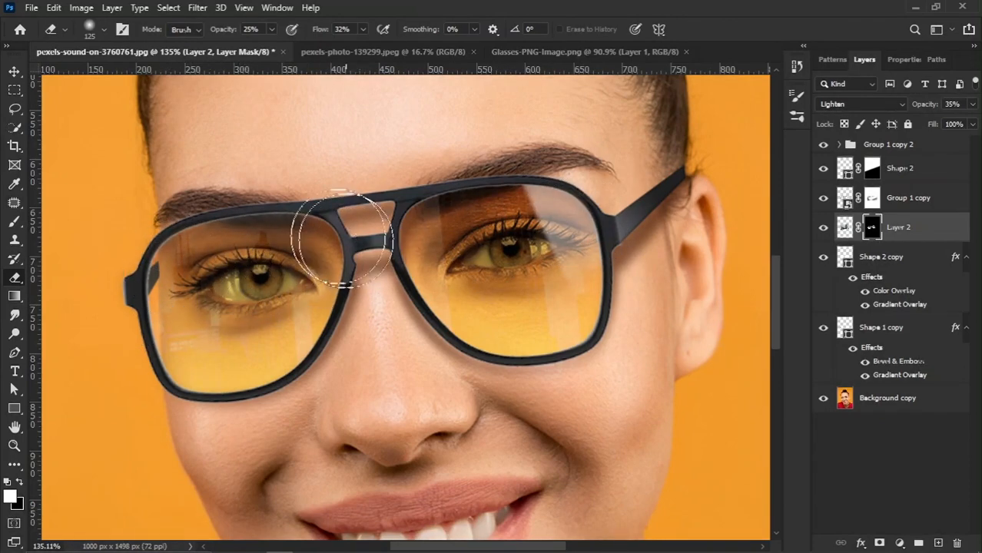
key(v)
scroll(250, 265, down, 3)
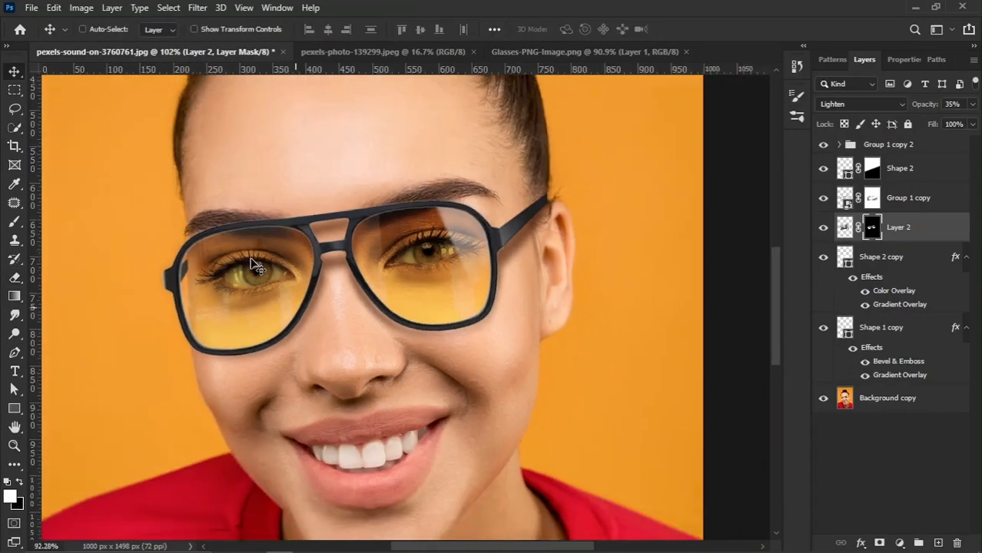
Lower the skyline layer's opacity to 32% and compare the lenses with the layer hidden and shown
scroll(461, 233, up, 2)
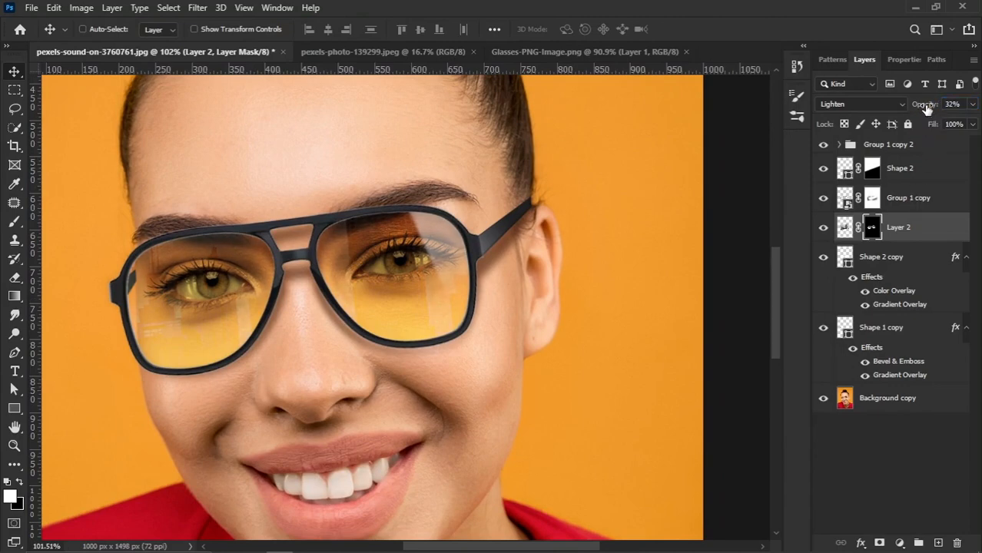
click(823, 229)
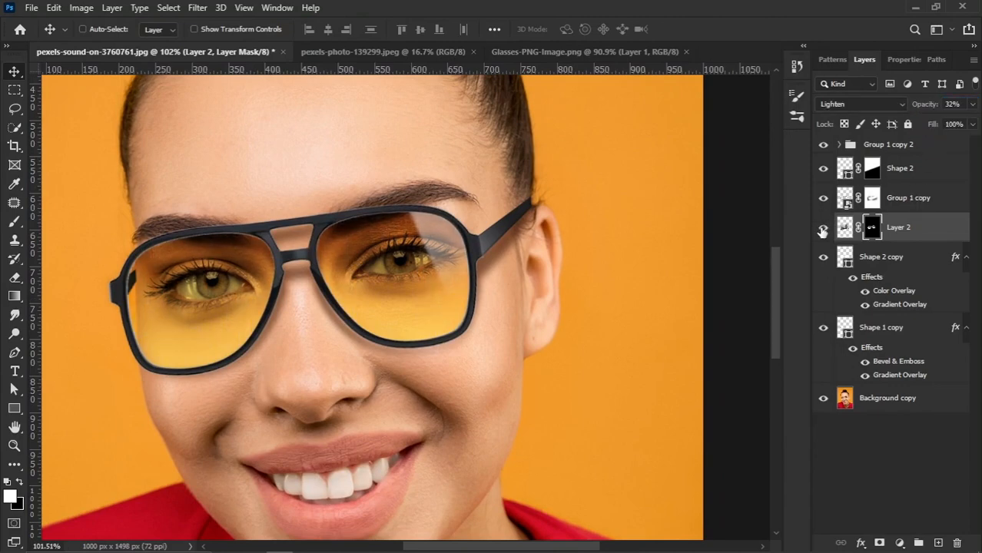
click(823, 229)
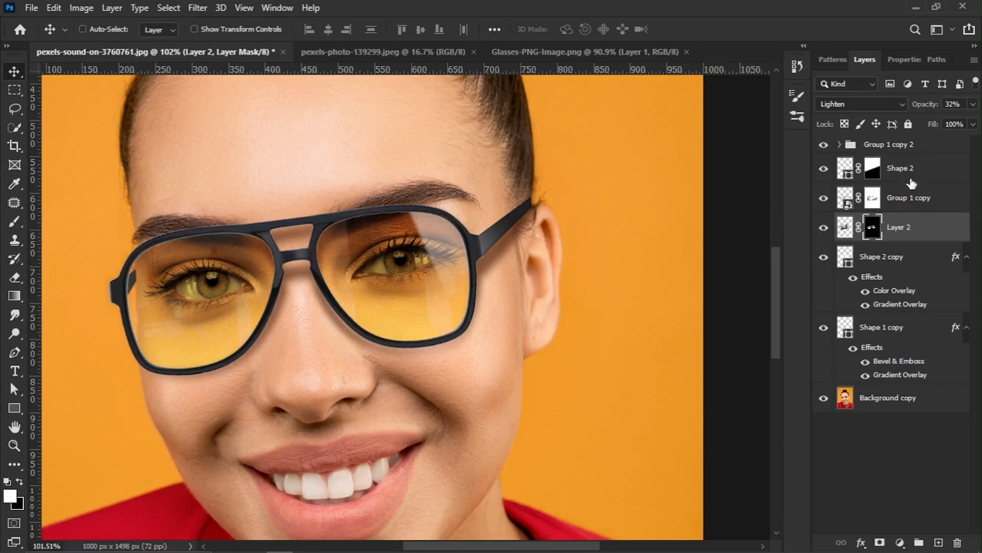
Erase more of the skyline mask along the upper part of the left lens and raise the layer's opacity to 47%
key(alt+e)
click(384, 227)
key(e)
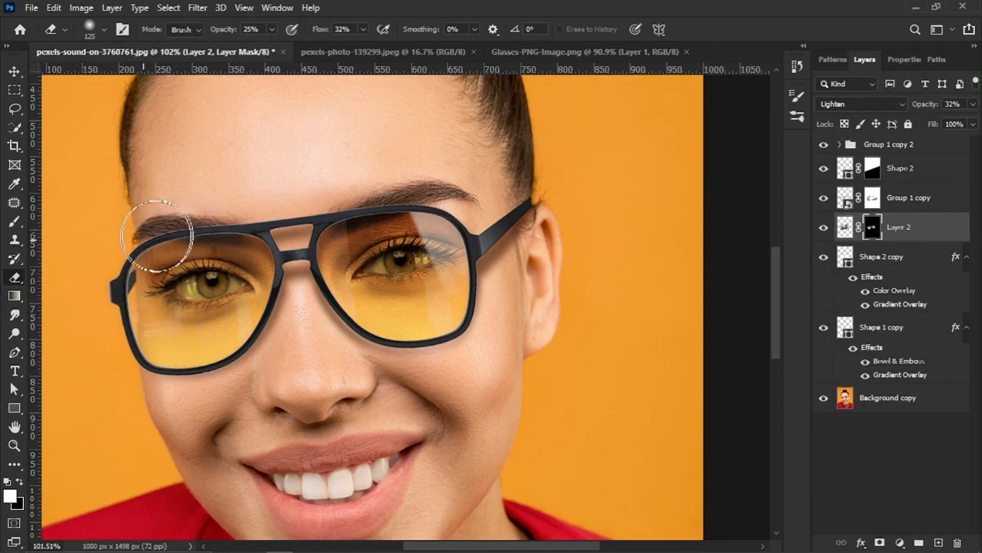
key(v)
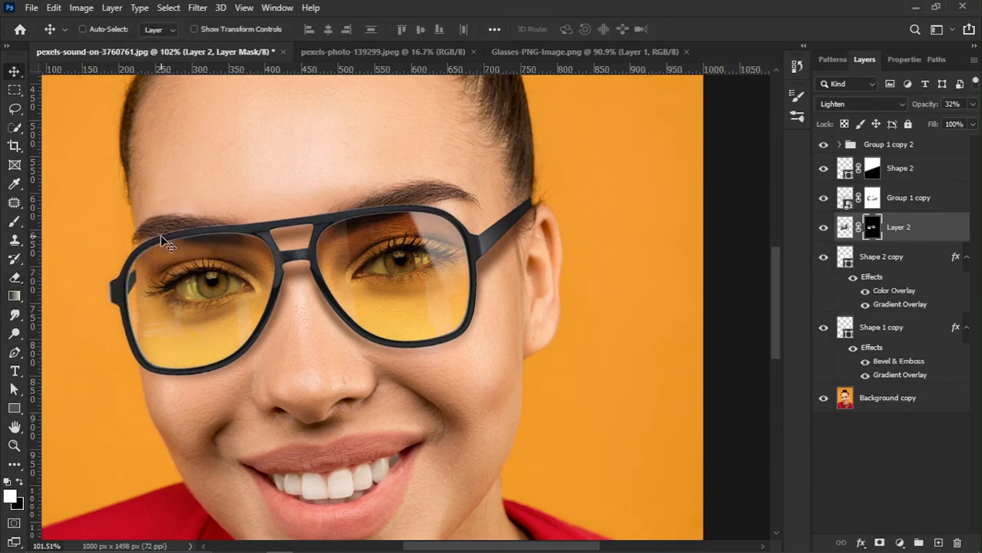
click(14, 278)
mouse_move(182, 241)
mouse_down()
mouse_move(263, 232)
mouse_move(186, 229)
mouse_move(284, 228)
mouse_up()
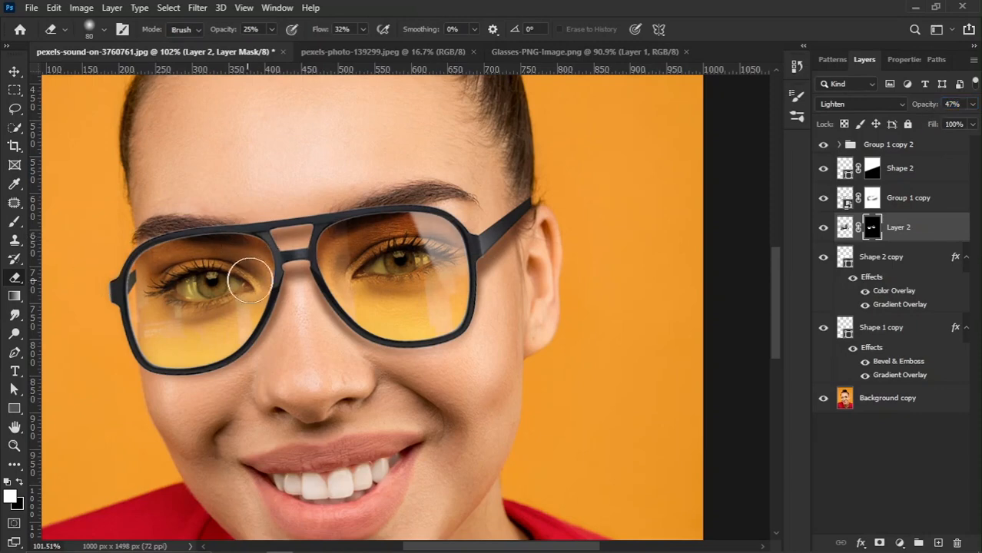
scroll(346, 223, down, 1)
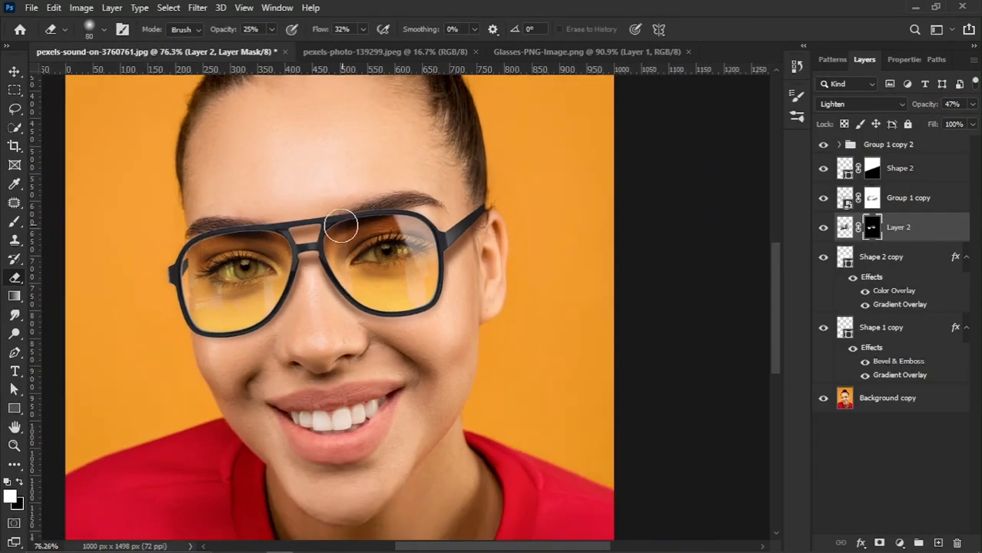
click(14, 72)
Group all the glasses layers, from Group 1 copy 2 down to Shape 1 copy, into a single group above Background copy
scroll(343, 286, down, 2)
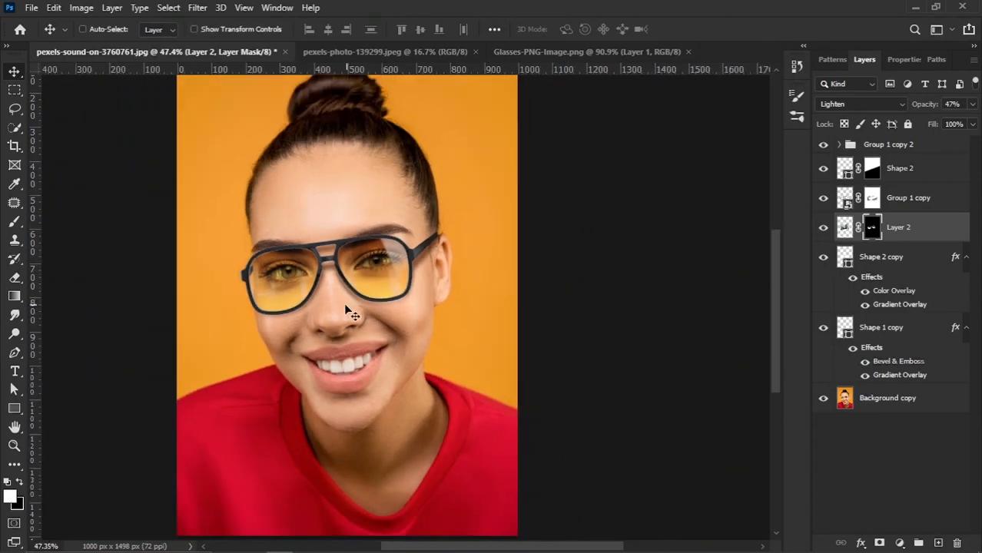
scroll(287, 311, up, 1)
scroll(290, 314, up, 1)
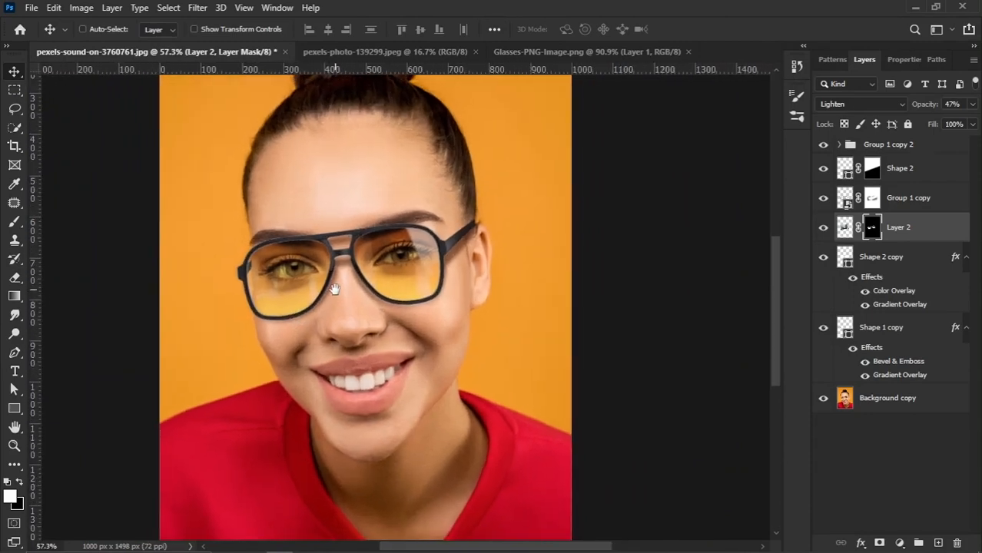
drag(335, 289, 324, 285)
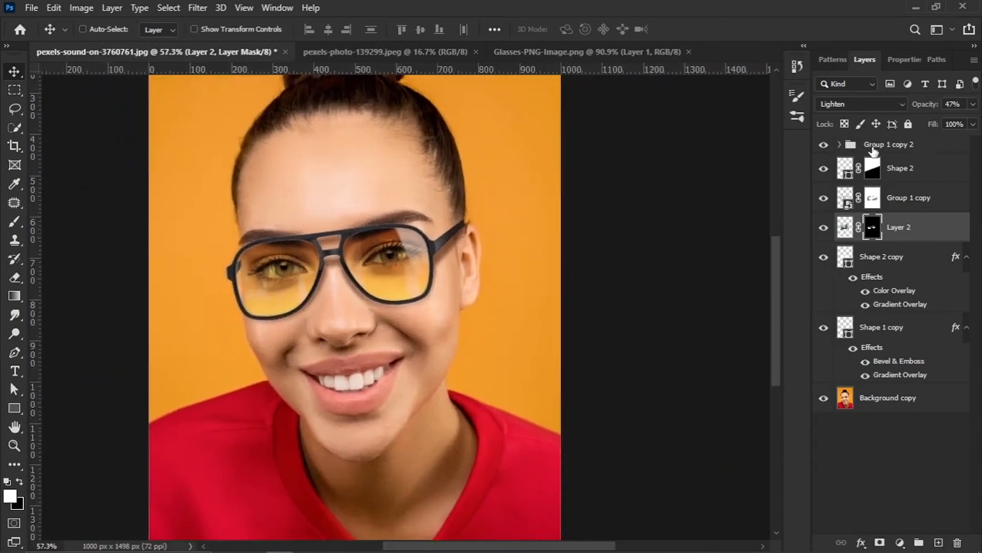
click(874, 146)
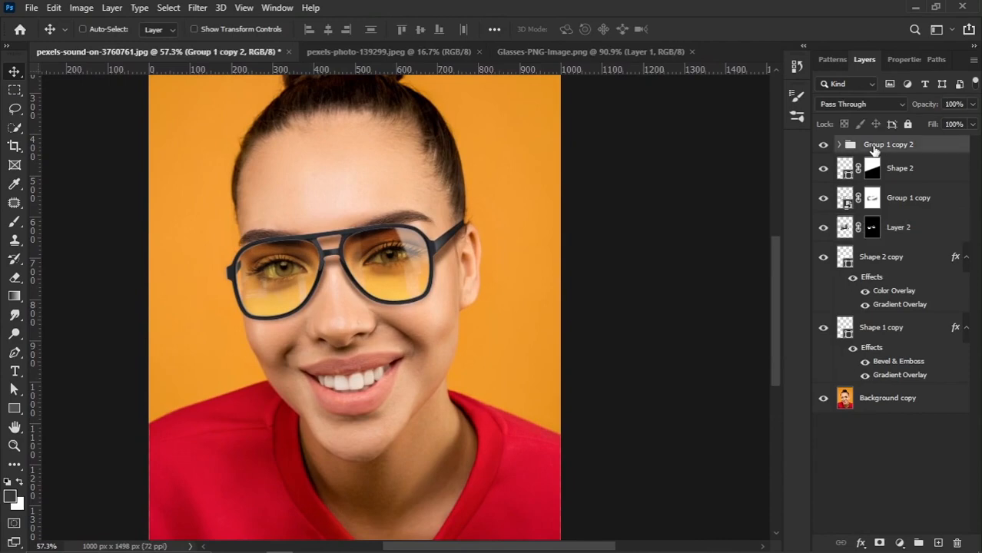
shift+click(877, 329)
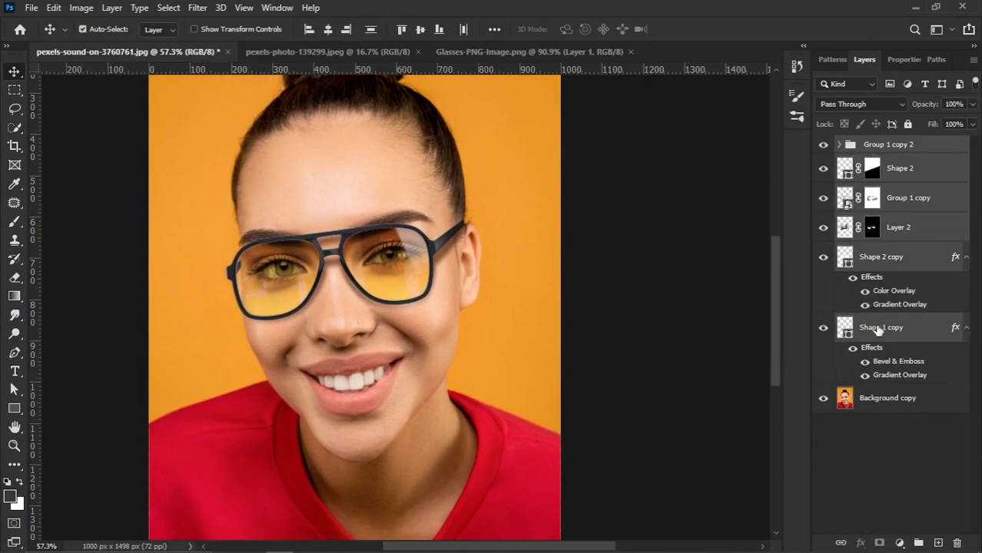
right_click(878, 329)
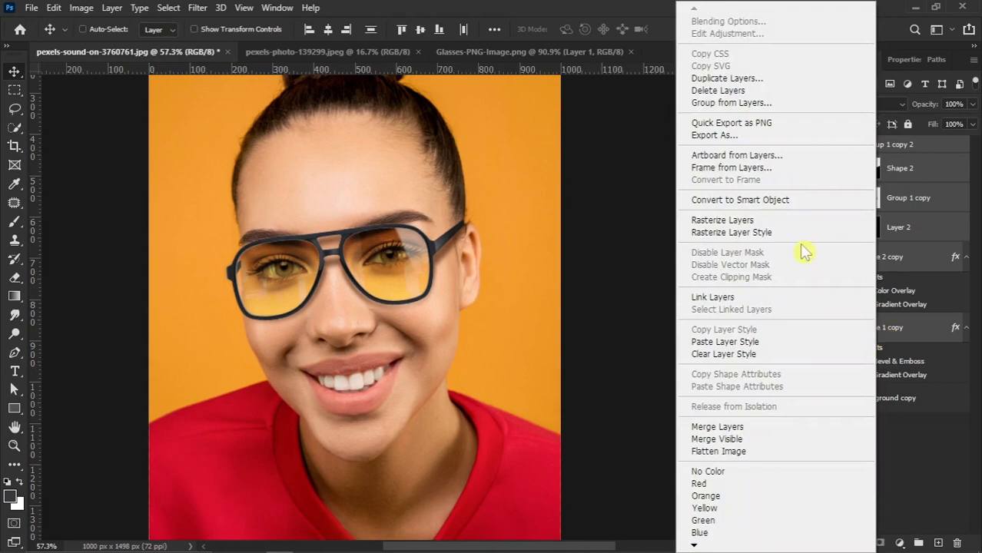
click(739, 103)
click(603, 168)
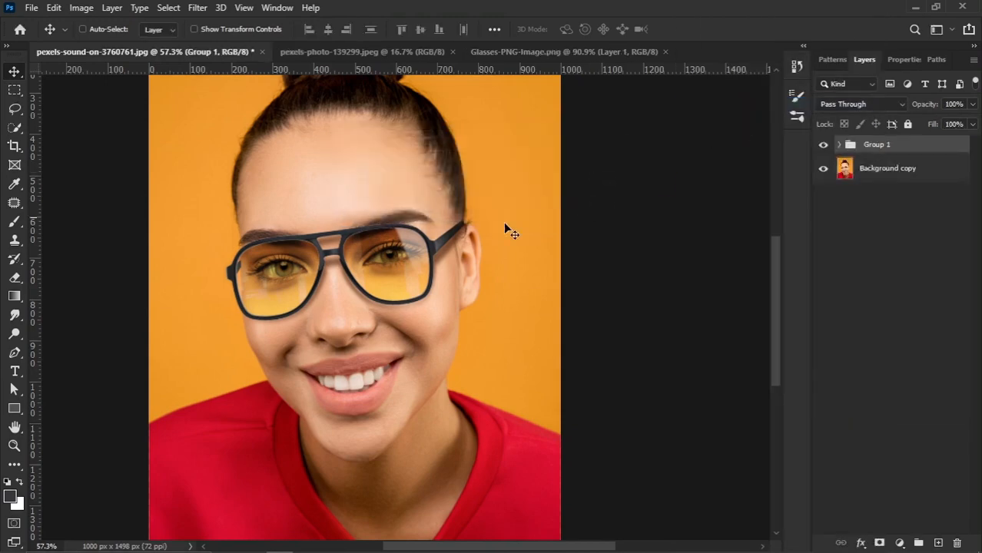
Compare the portrait with and without the grouped glasses, both in full view and close up
scroll(357, 244, down, 3)
drag(494, 358, 478, 329)
click(823, 146)
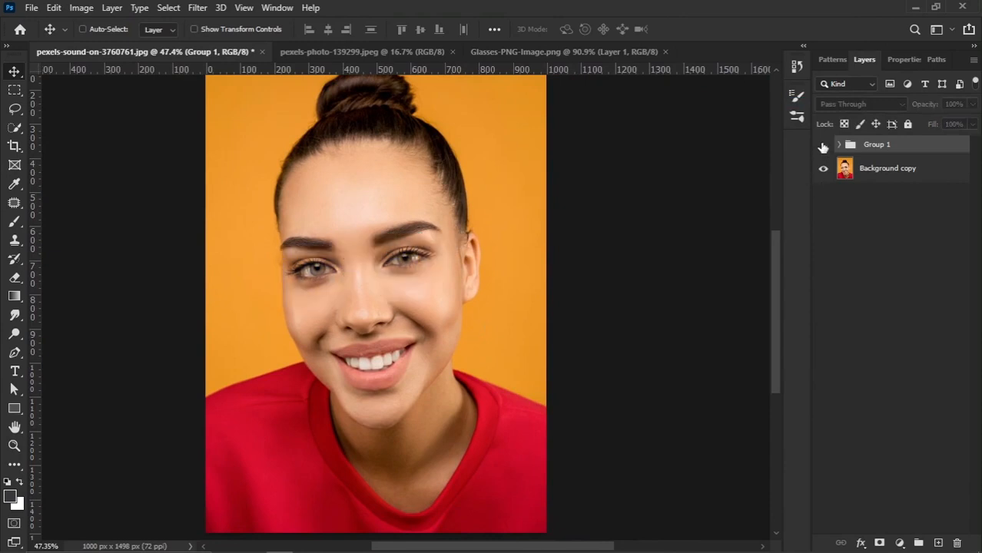
click(822, 146)
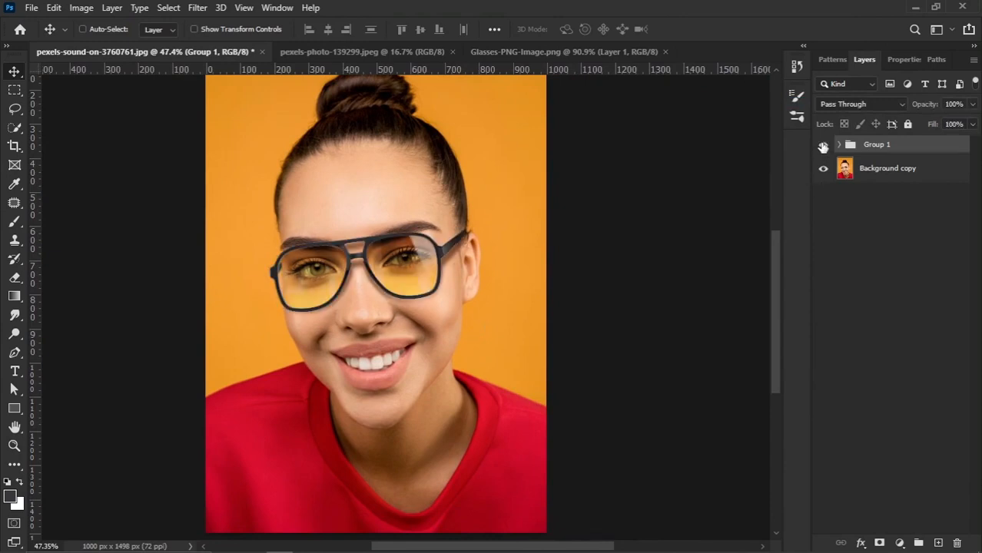
scroll(432, 267, up, 4)
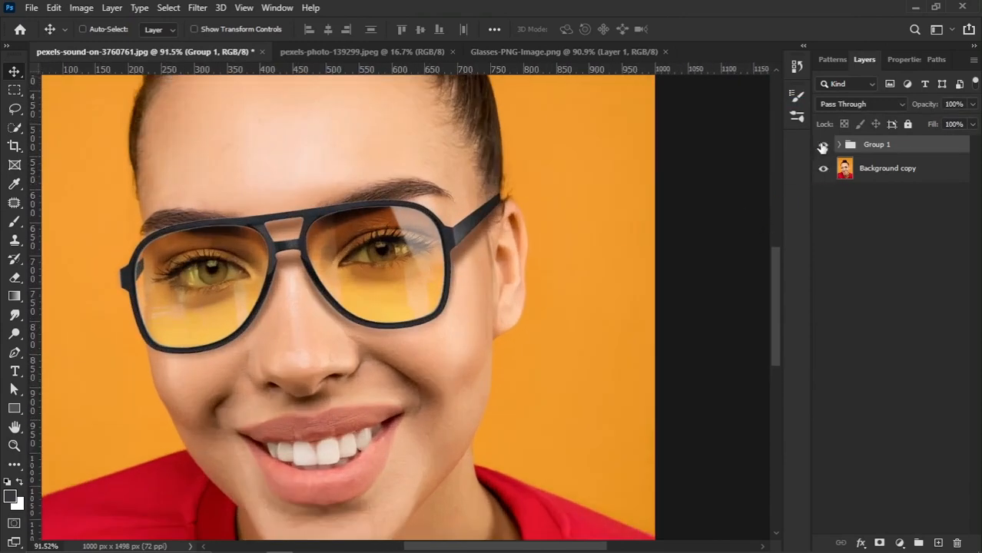
click(823, 146)
click(823, 146)
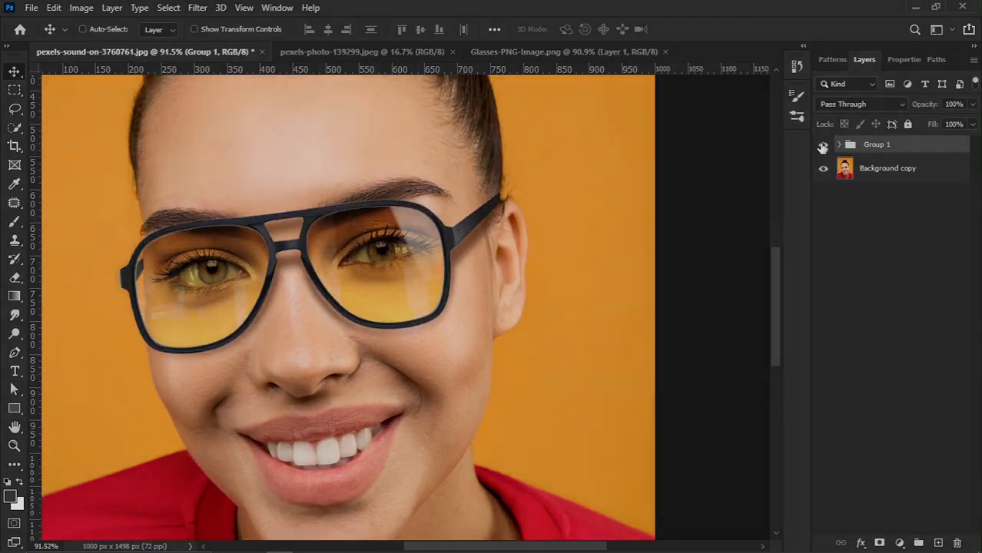